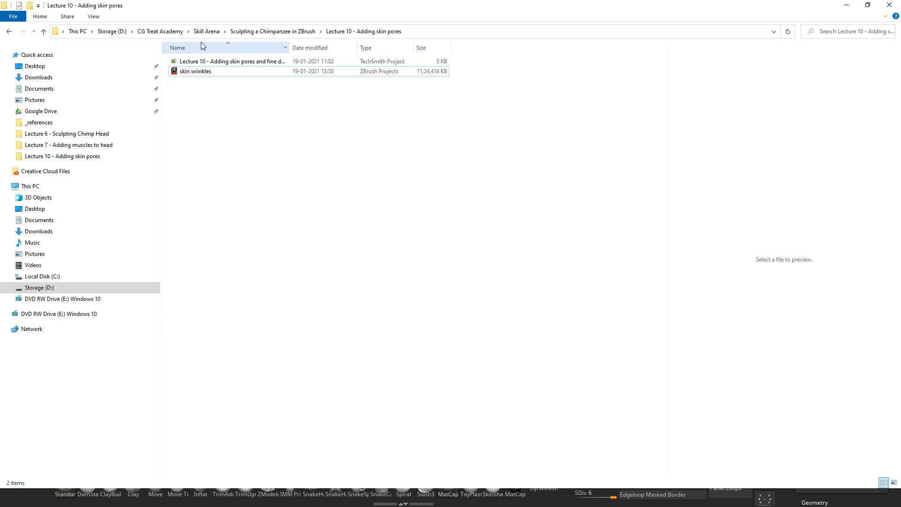
# Open the third chimpanzee photo from the _references folder of Sculpting a Chimpanzee in ZBrush in the image viewer.
pyautogui.click(206, 31)
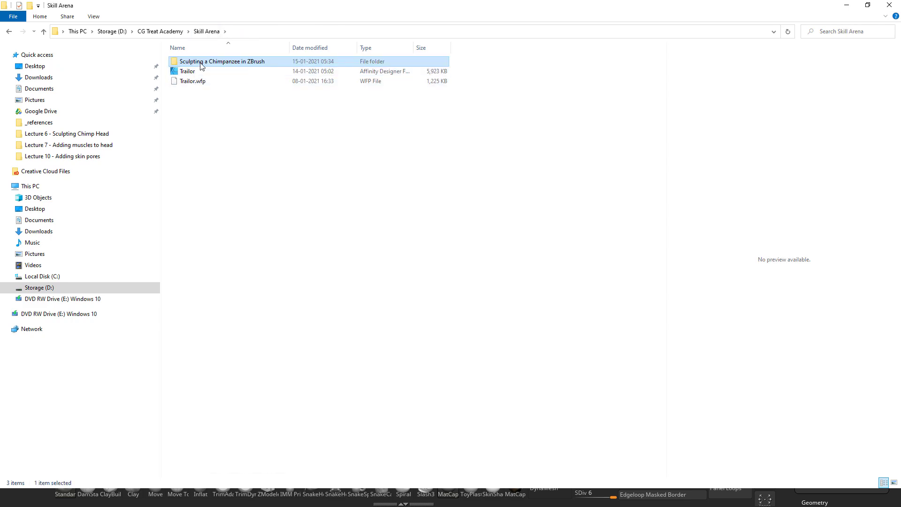
pyautogui.doubleClick(219, 60)
pyautogui.doubleClick(222, 61)
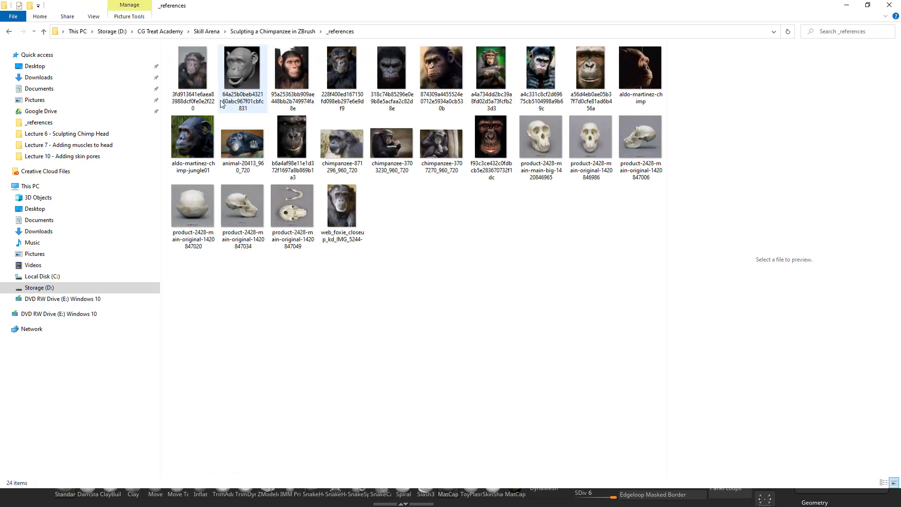
pyautogui.click(299, 77)
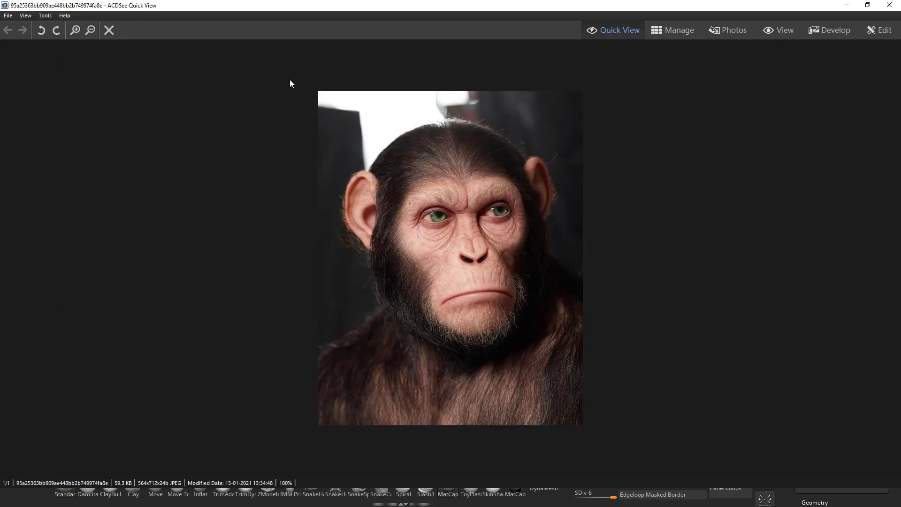
# Examine the first seven reference photos, comparing facial skin tones of the dark-faced and light-faced chimpanzees.
pyautogui.scroll(2, 411, 164)
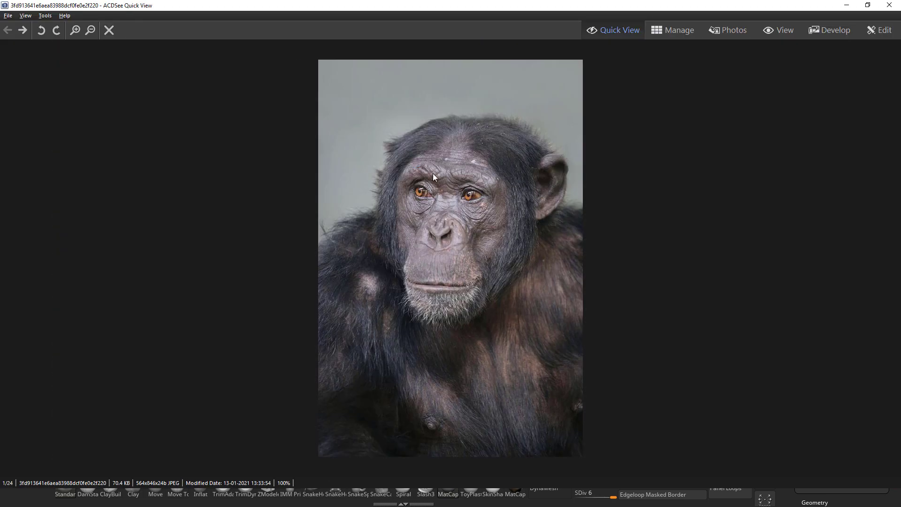
pyautogui.scroll(-2, 453, 176)
pyautogui.scroll(-1, 458, 180)
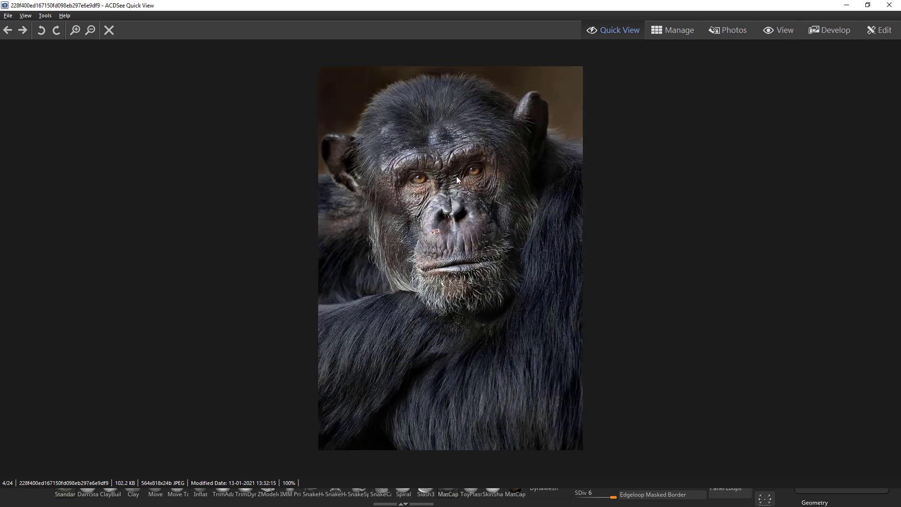
pyautogui.scroll(-1, 469, 175)
pyautogui.scroll(-1, 468, 175)
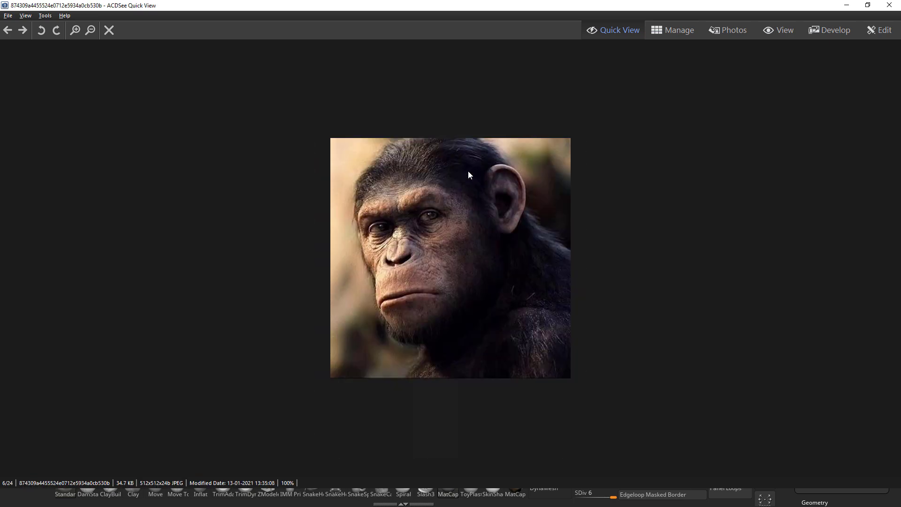
pyautogui.scroll(-1, 458, 257)
pyautogui.scroll(1, 460, 257)
pyautogui.scroll(-1, 461, 257)
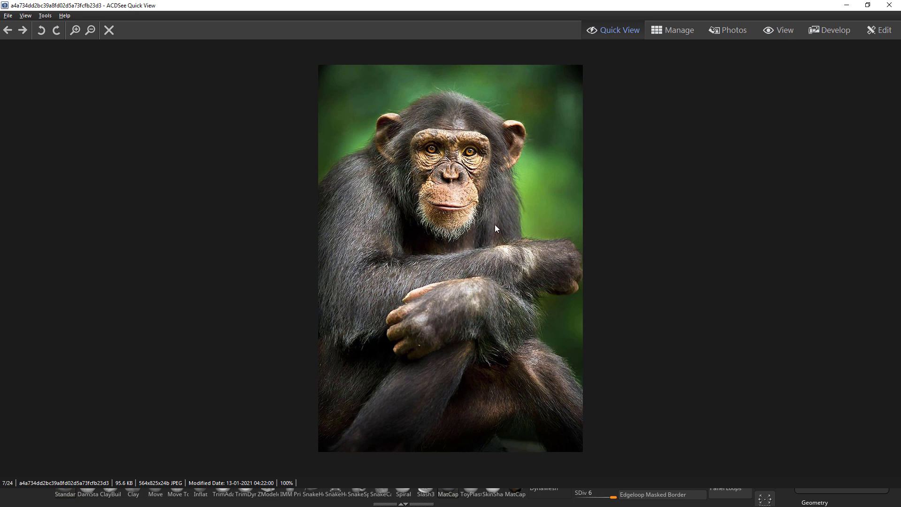
pyautogui.scroll(3, 495, 229)
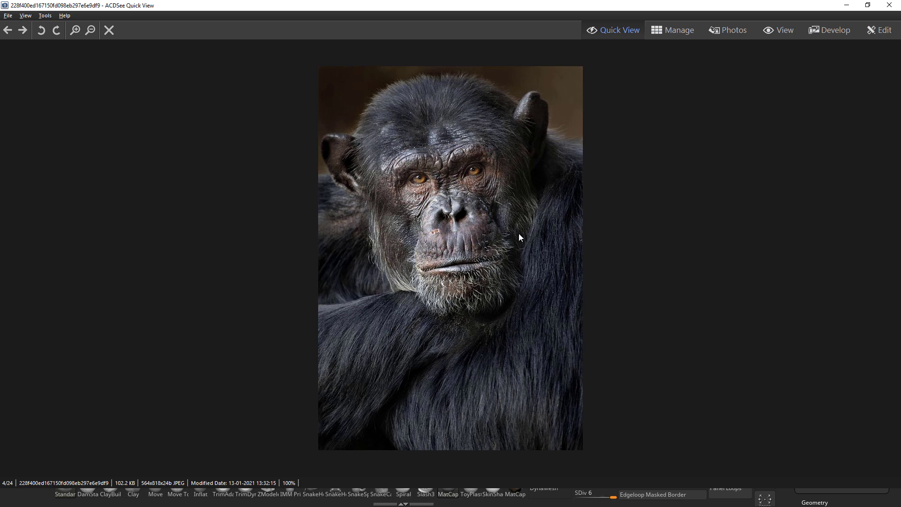
pyautogui.scroll(-3, 520, 234)
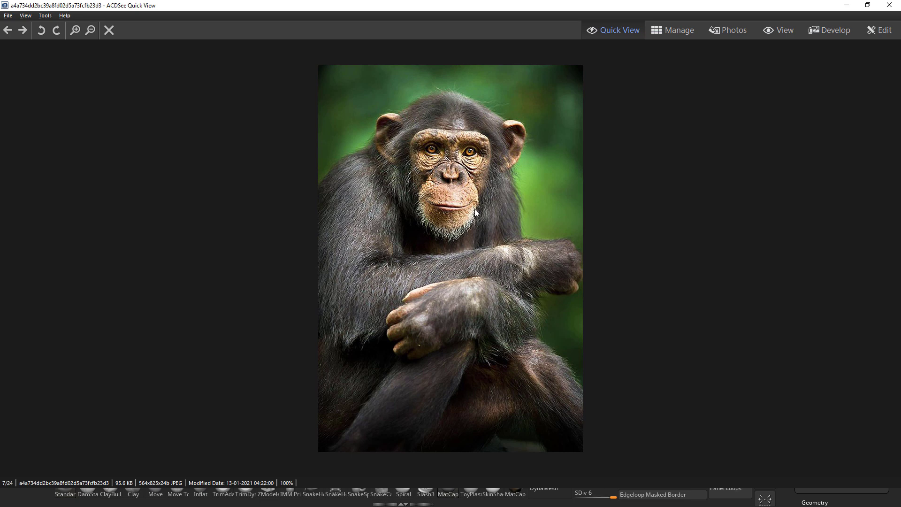
# Look through the face close-ups, the two aldo-martinez-chimp images and the remaining chimpanzee photos for skin colour and wrinkle reference.
pyautogui.press('Right')
pyautogui.press('Right')
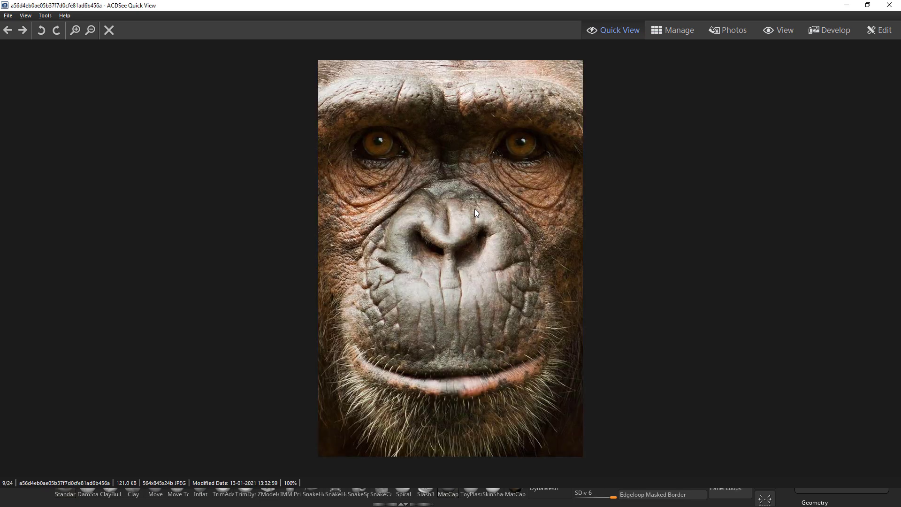
pyautogui.press('Right')
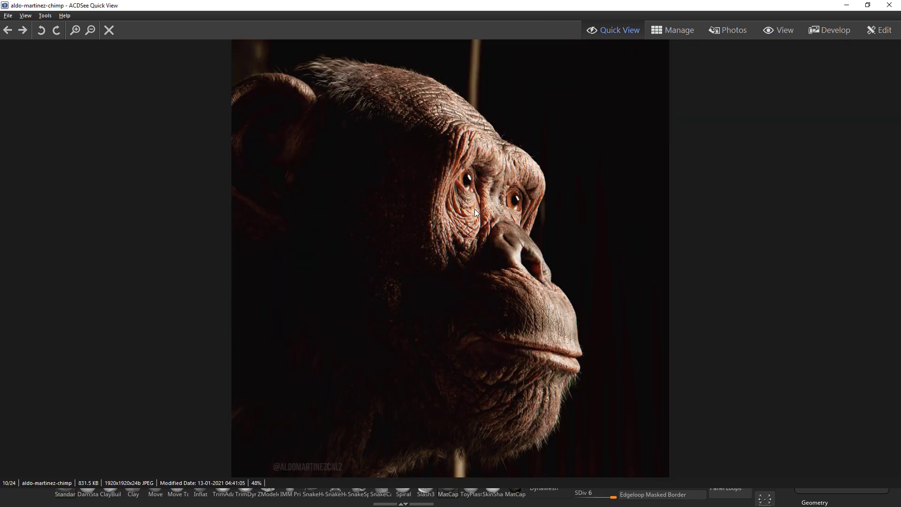
pyautogui.press('Right')
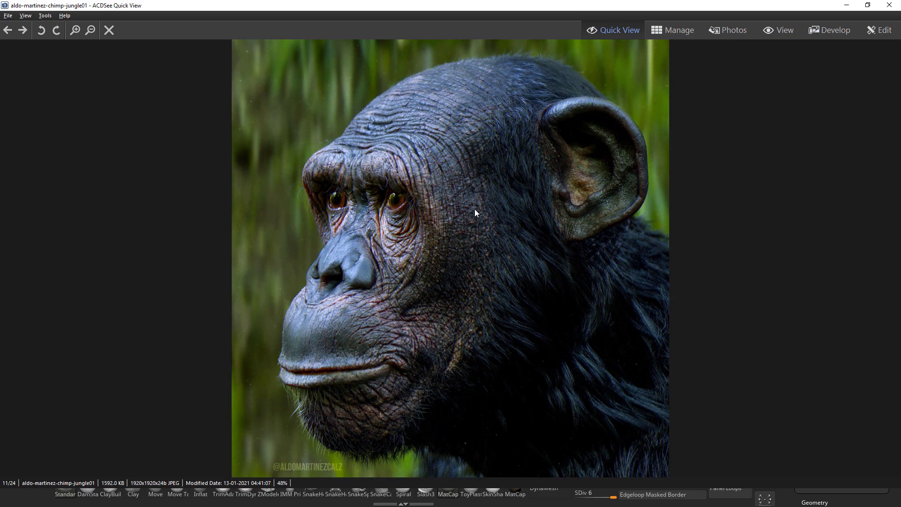
pyautogui.press('Left')
pyautogui.press('Left')
pyautogui.press('Right')
pyautogui.press('Right')
pyautogui.press('Right')
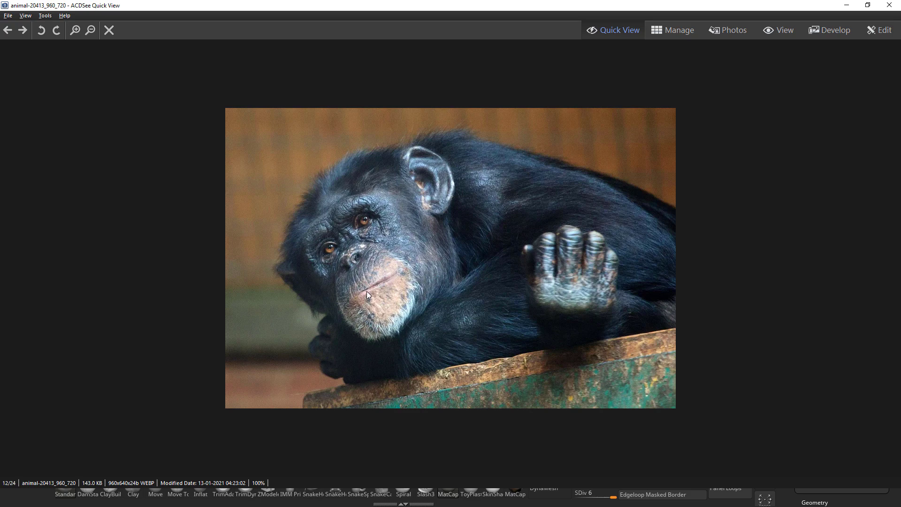
pyautogui.press('Right')
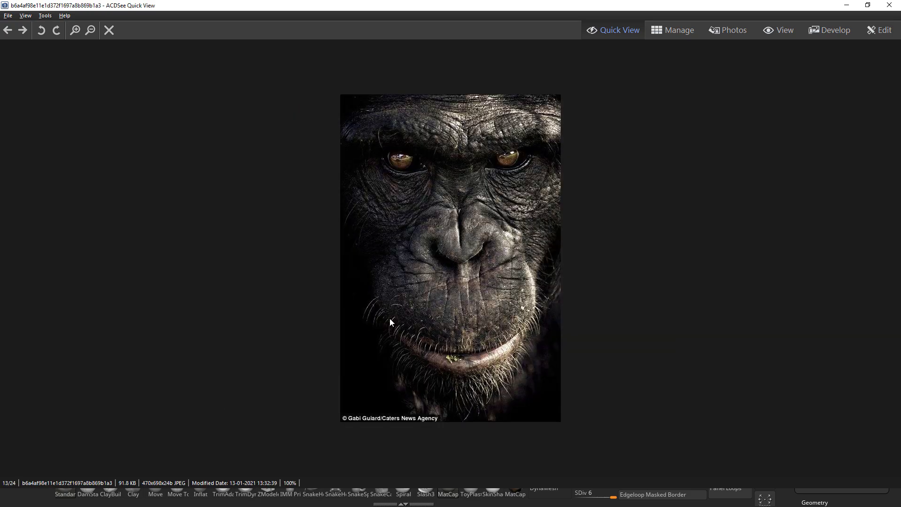
pyautogui.press('Right')
pyautogui.press('Right')
pyautogui.press('Right')
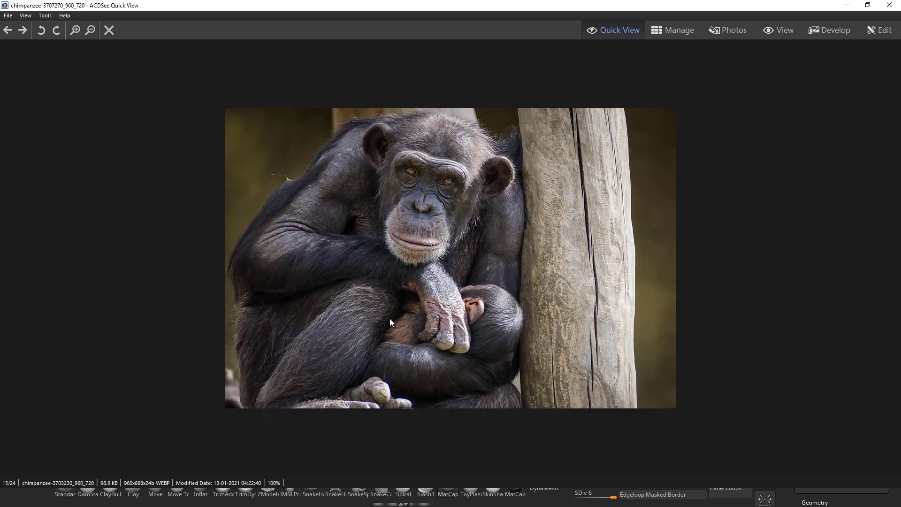
pyautogui.press('Right')
pyautogui.press('Right')
pyautogui.press('Left')
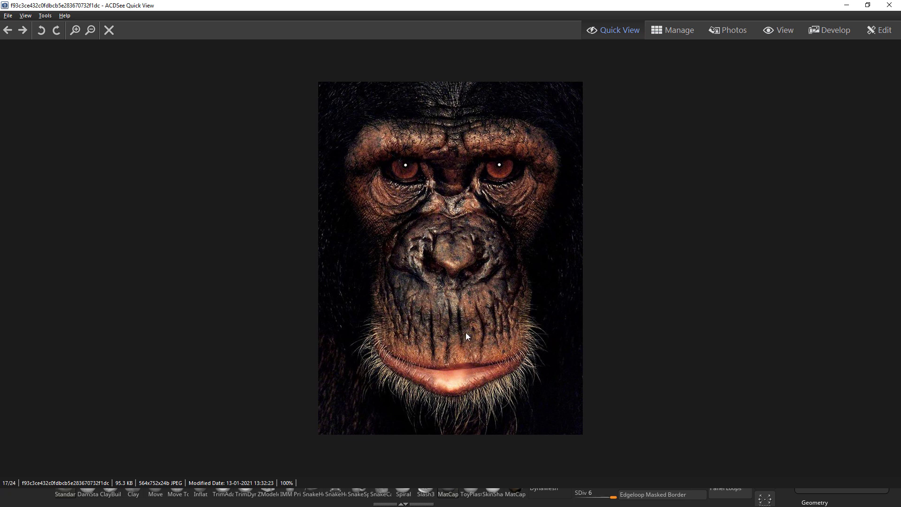
# Go back through the references, compare both aldo-martinez-chimp images, and return to the frontal close-up with the orange-brown eye area.
pyautogui.press('Right')
pyautogui.press('Right')
pyautogui.press('Left')
pyautogui.press('Left')
pyautogui.press('Left')
pyautogui.press('Left')
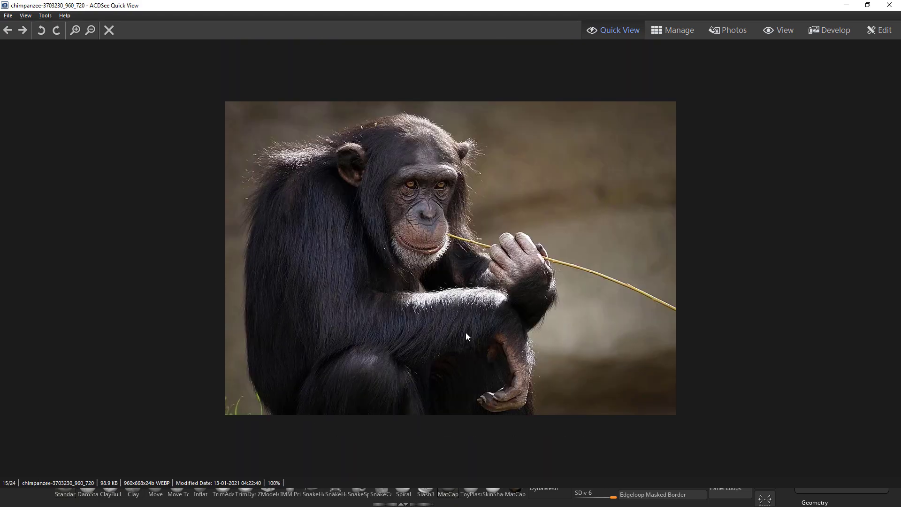
pyautogui.press('Left')
pyautogui.press('Left')
pyautogui.press('Left')
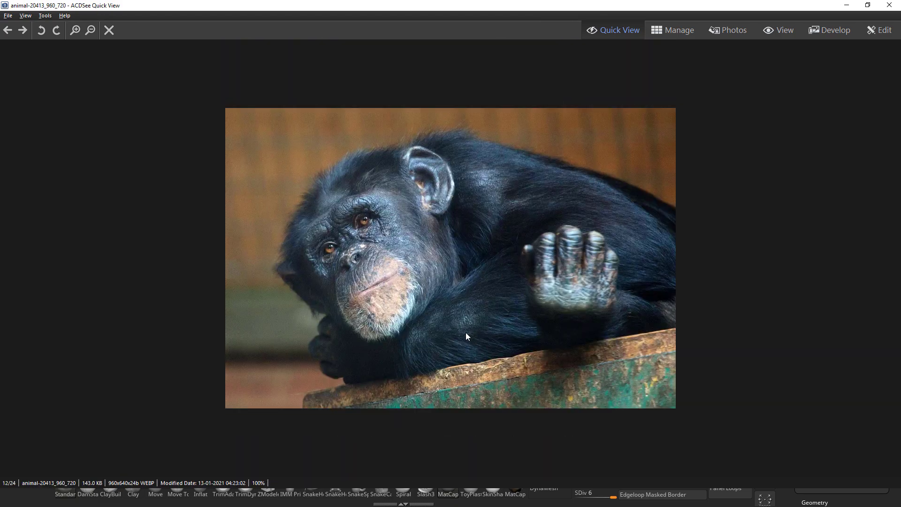
pyautogui.press('Left')
pyautogui.press('Right')
pyautogui.press('Left')
pyautogui.press('Left')
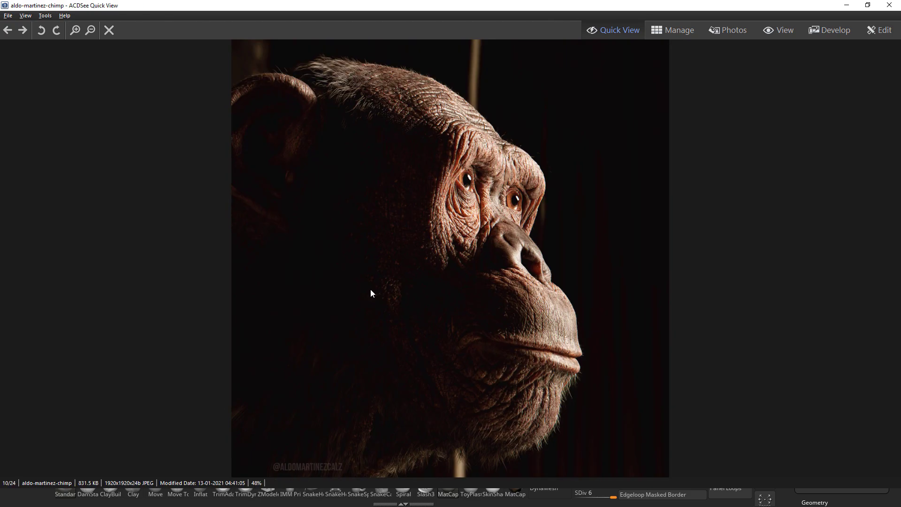
pyautogui.press('Right')
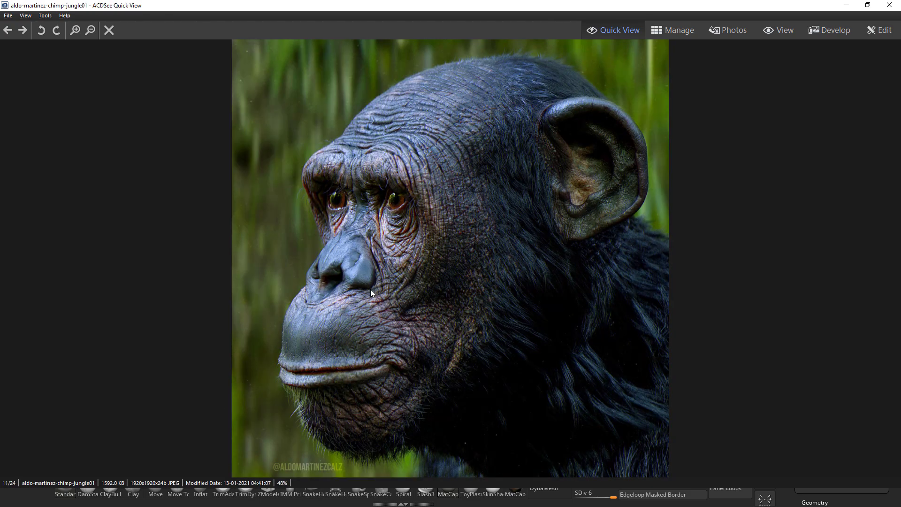
pyautogui.press('Left')
pyautogui.press('Left')
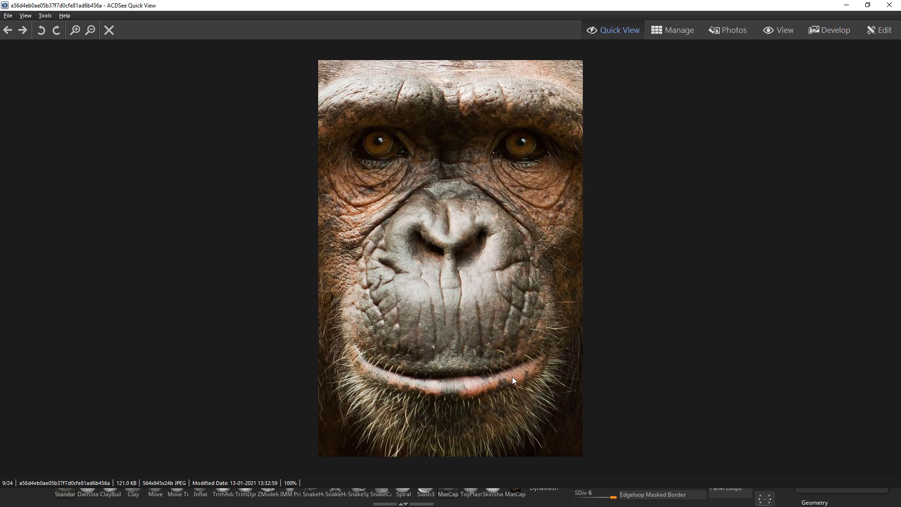
# Switch to ZBrush, apply the SkinShade4 material to the chimpanzee bust and render it with BPR.
pyautogui.hotkey('alt', 'Tab')
pyautogui.press('Tab')
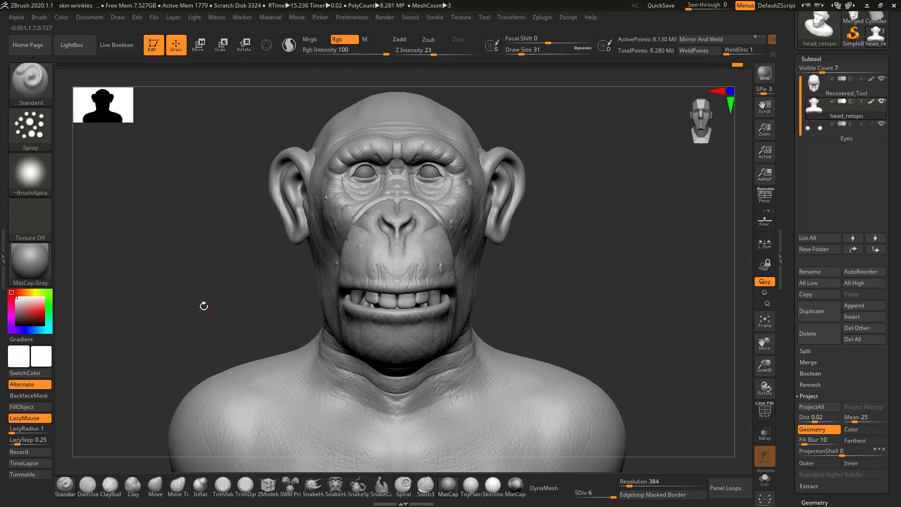
pyautogui.click(30, 268)
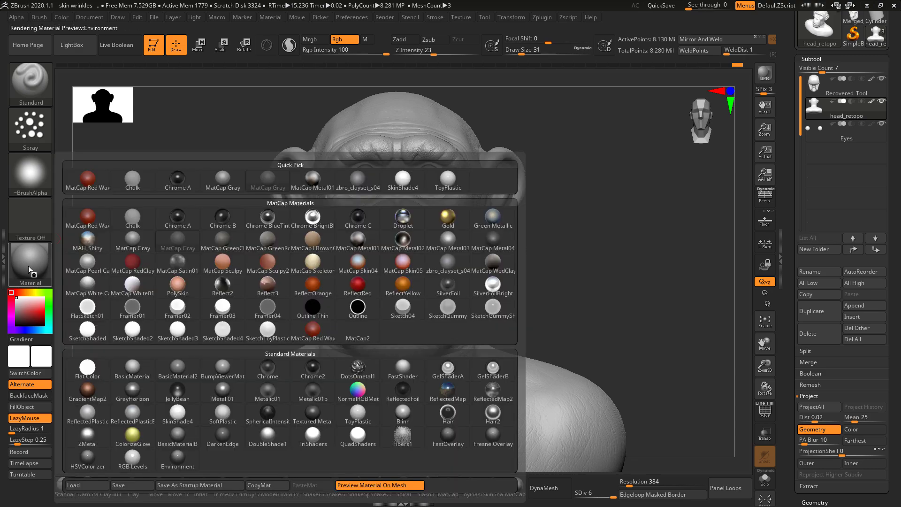
pyautogui.click(404, 181)
pyautogui.moveTo(609, 248); pyautogui.dragTo(613, 255)
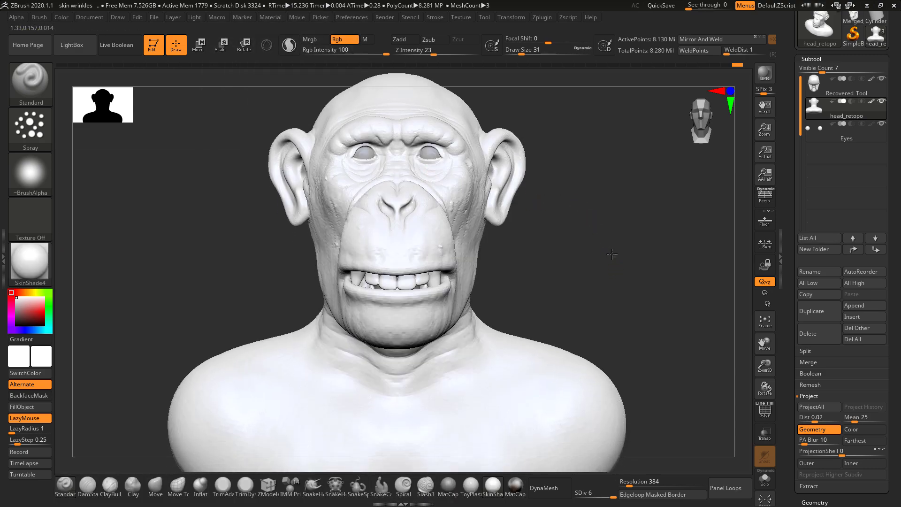
pyautogui.click(764, 72)
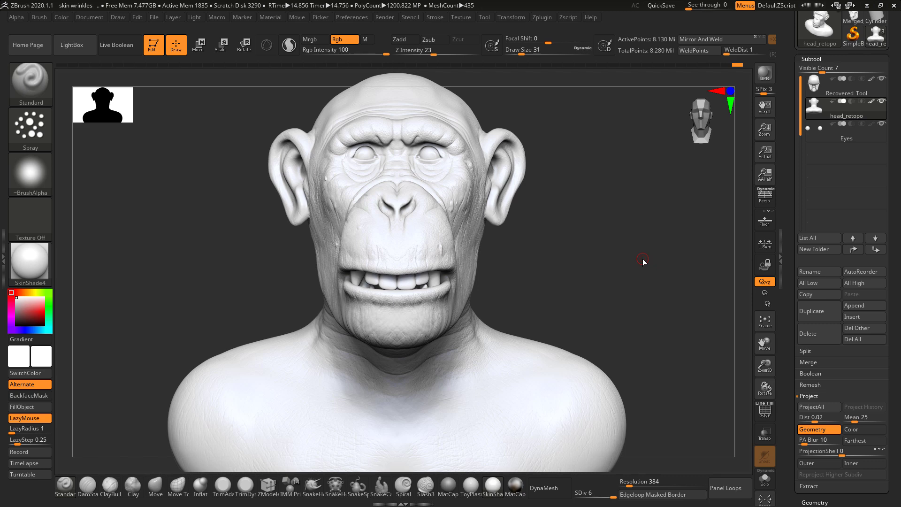
# Inspect the chimpanzee head in three-quarter and front views and compare it with the frontal close-up reference photo.
pyautogui.moveTo(603, 215); pyautogui.dragTo(605, 185)
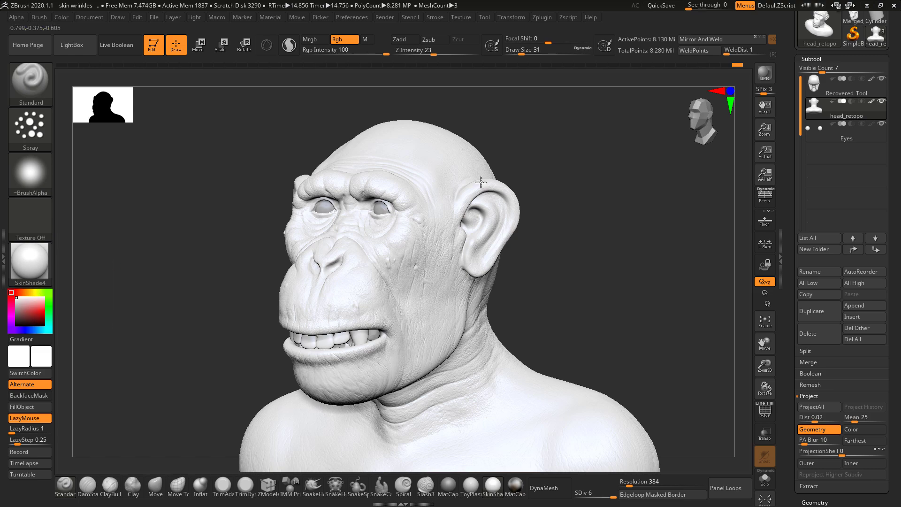
pyautogui.keyDown('shift'); pyautogui.moveTo(627, 195); pyautogui.dragTo(635, 196); pyautogui.keyUp('shift')
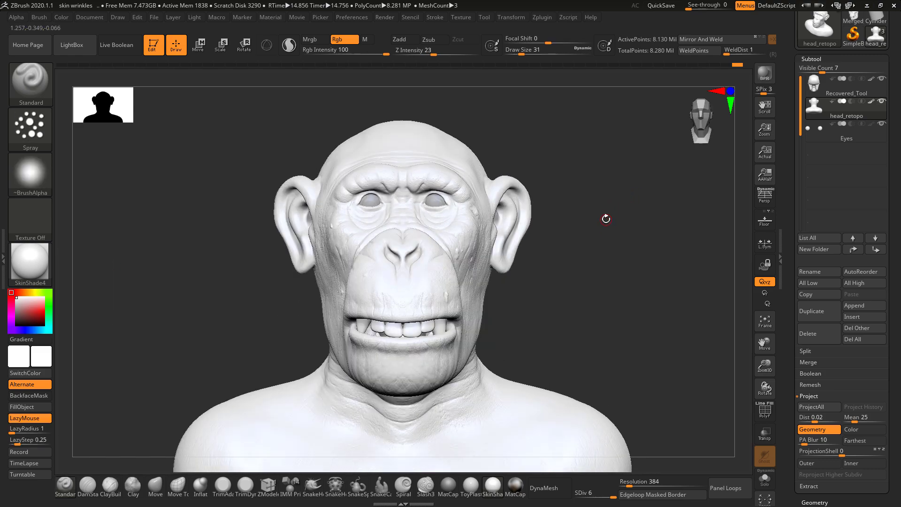
pyautogui.hotkey('alt', 'Tab')
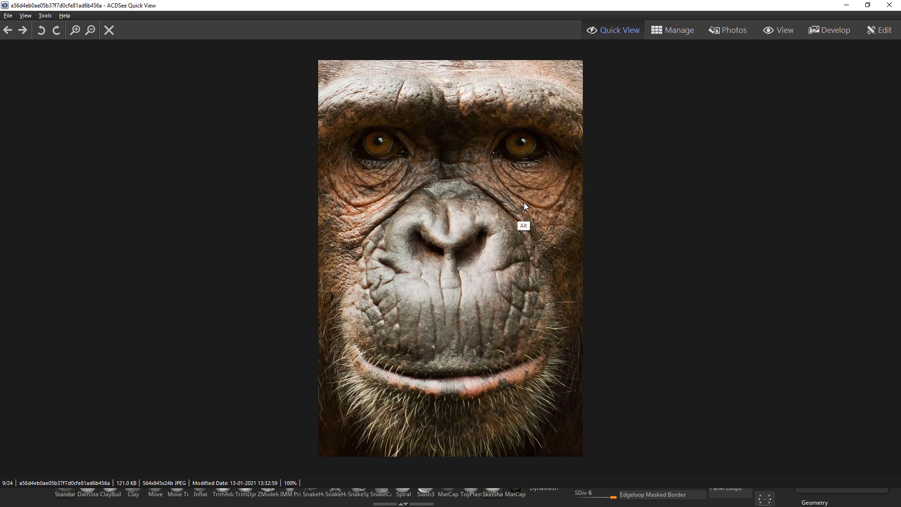
pyautogui.hotkey('alt', 'Tab')
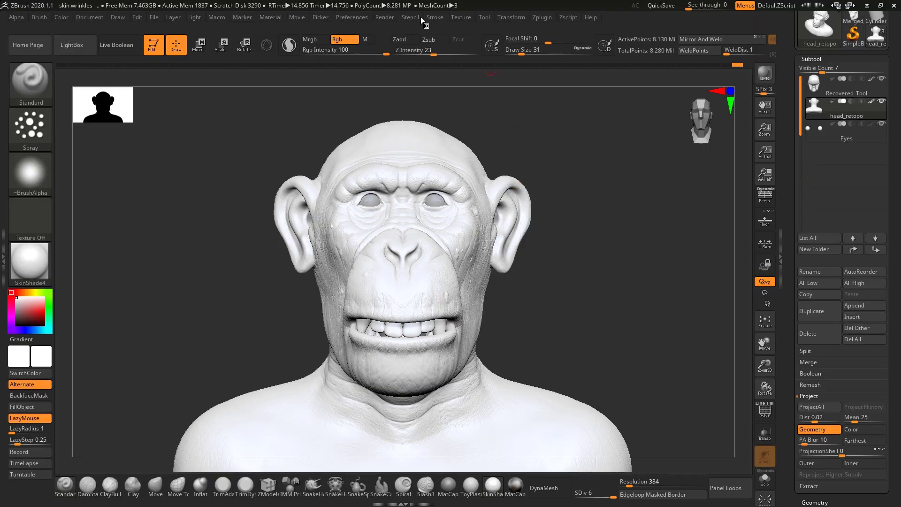
# Import the 874309a4455524e0712e5934a0cb530b chimpanzee image from the course's _references folder as a texture.
pyautogui.click(461, 18)
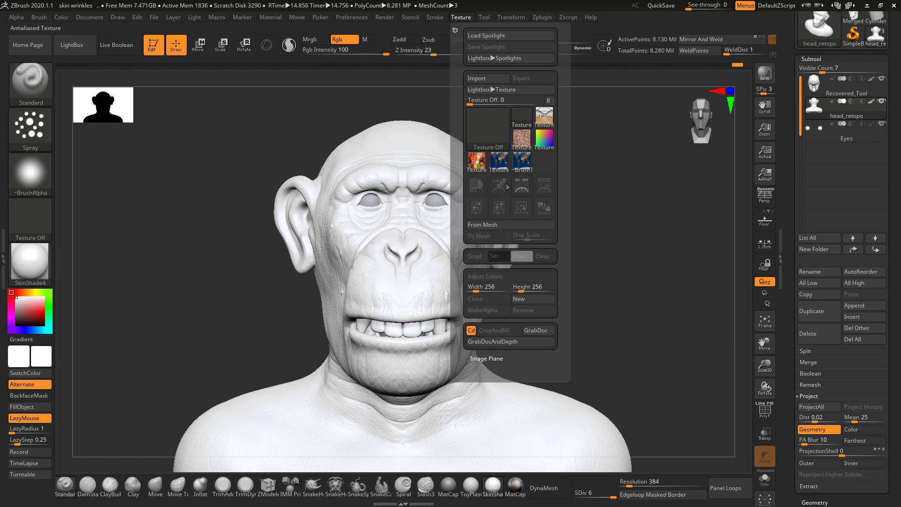
pyautogui.moveTo(505, 157)
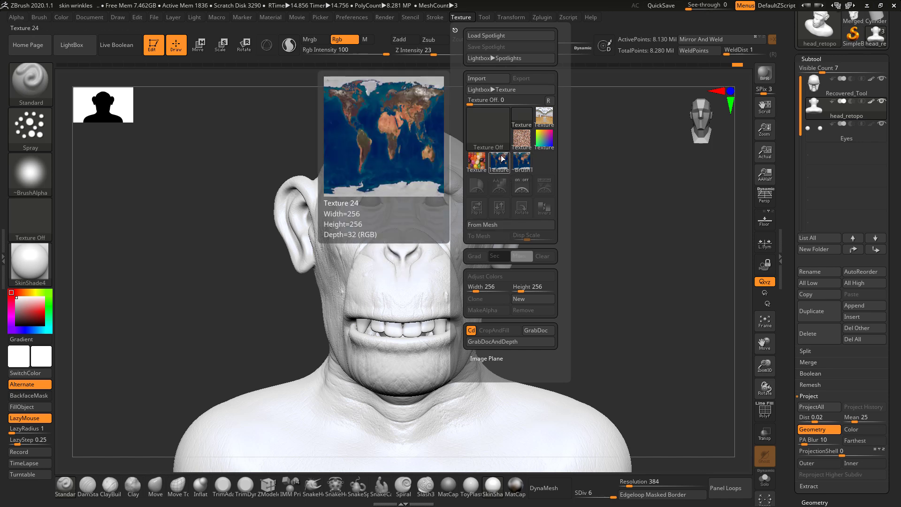
pyautogui.click(491, 79)
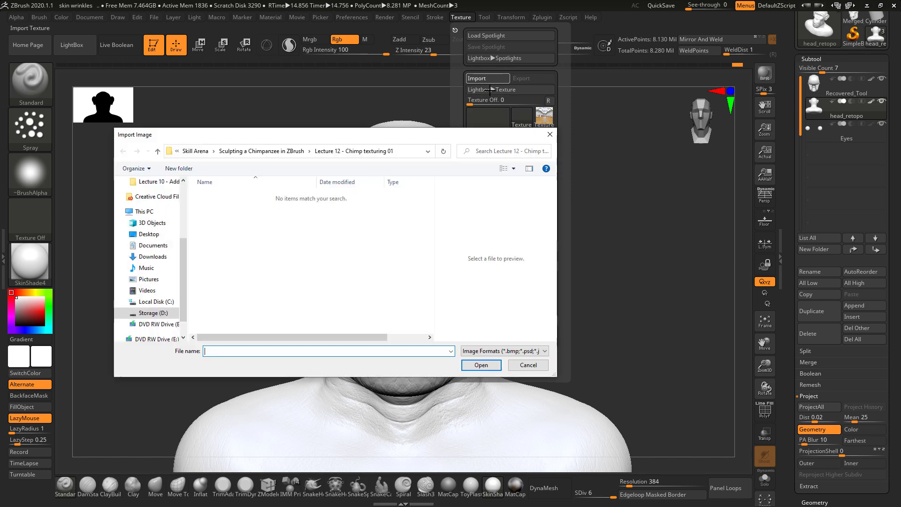
pyautogui.click(194, 151)
pyautogui.doubleClick(247, 196)
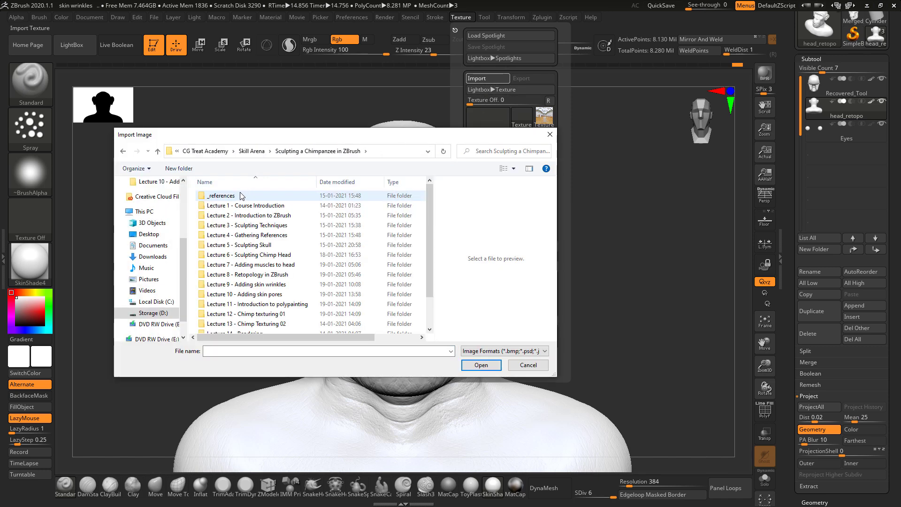
pyautogui.doubleClick(239, 196)
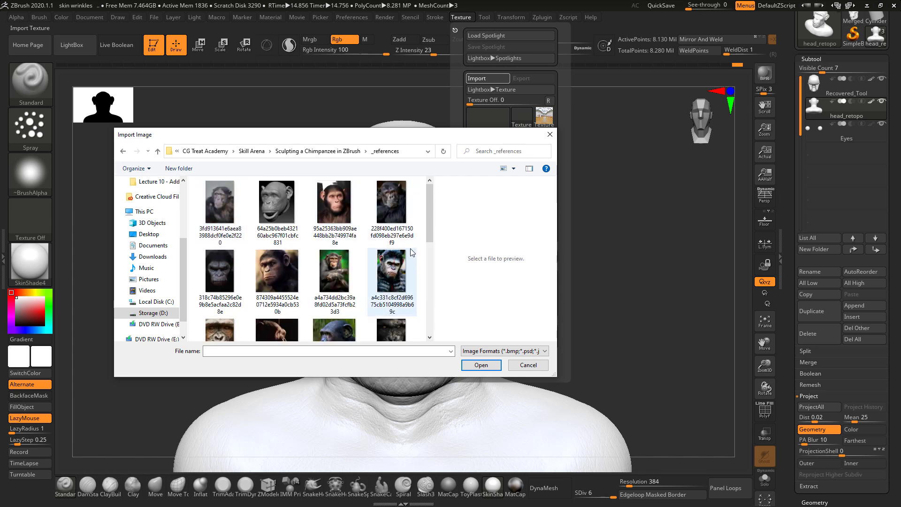
pyautogui.scroll(-2, 429, 218)
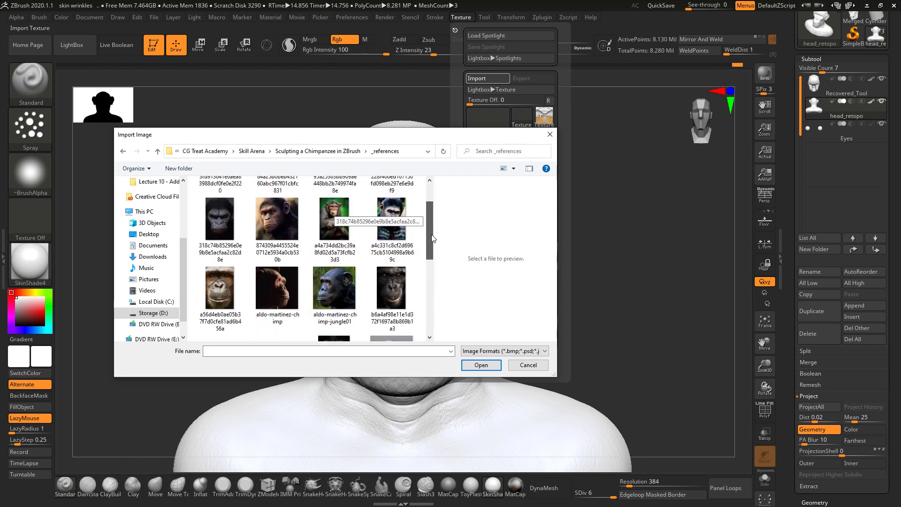
pyautogui.click(282, 208)
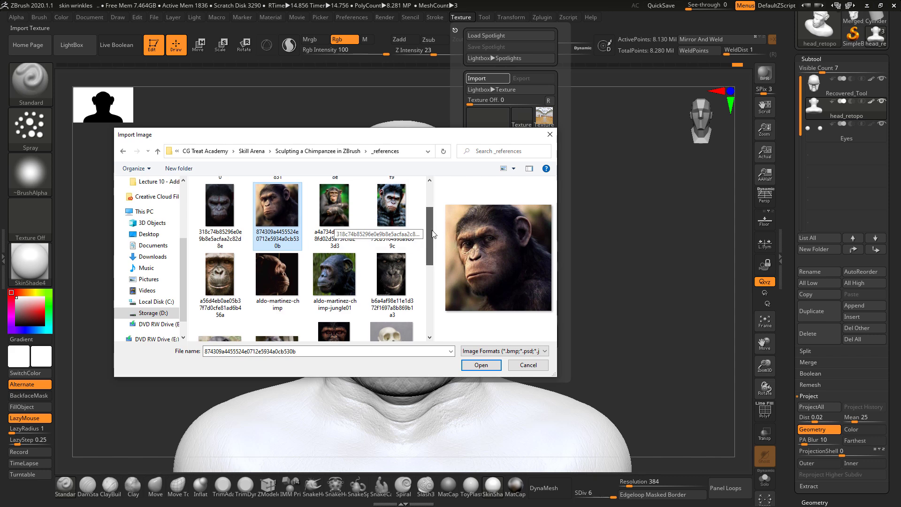
pyautogui.scroll(-2, 428, 256)
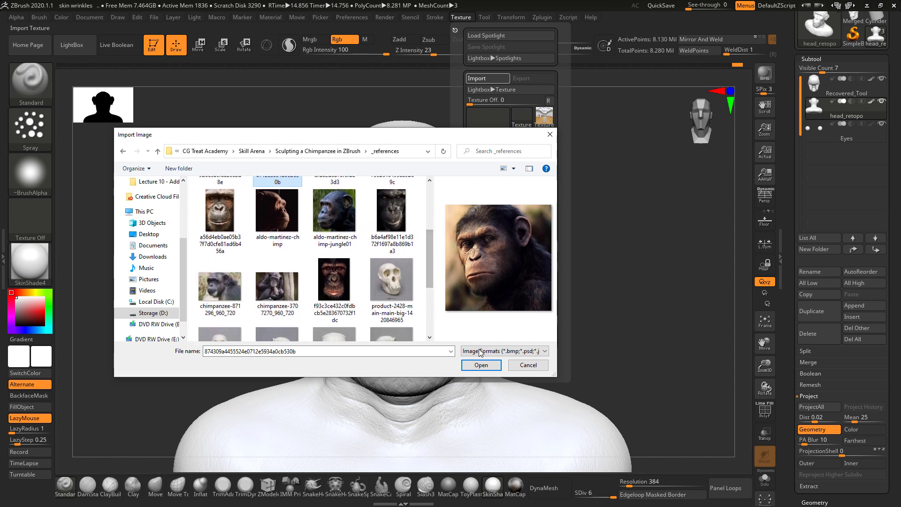
pyautogui.click(481, 365)
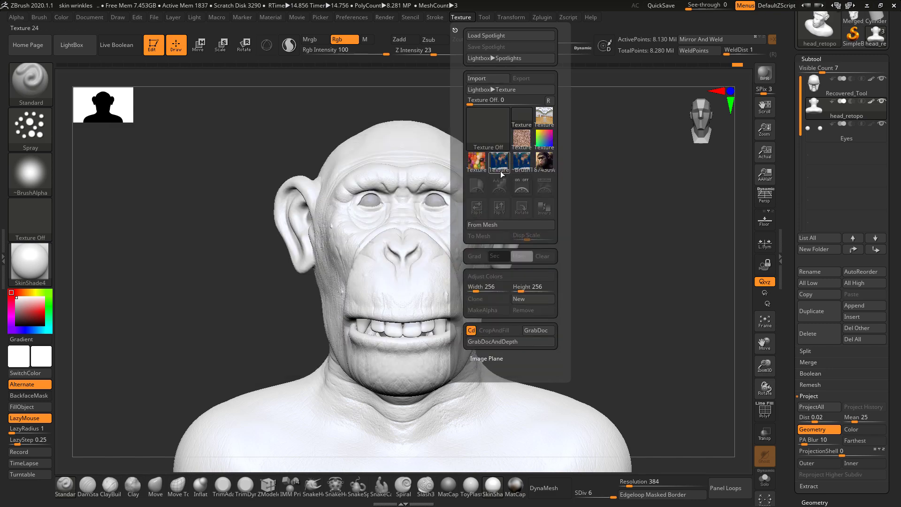
# Compare the two frontal chimpanzee close-ups in _references and import f93c3ce432c0fdbcb5e283670732f1dc as a texture.
pyautogui.click(487, 78)
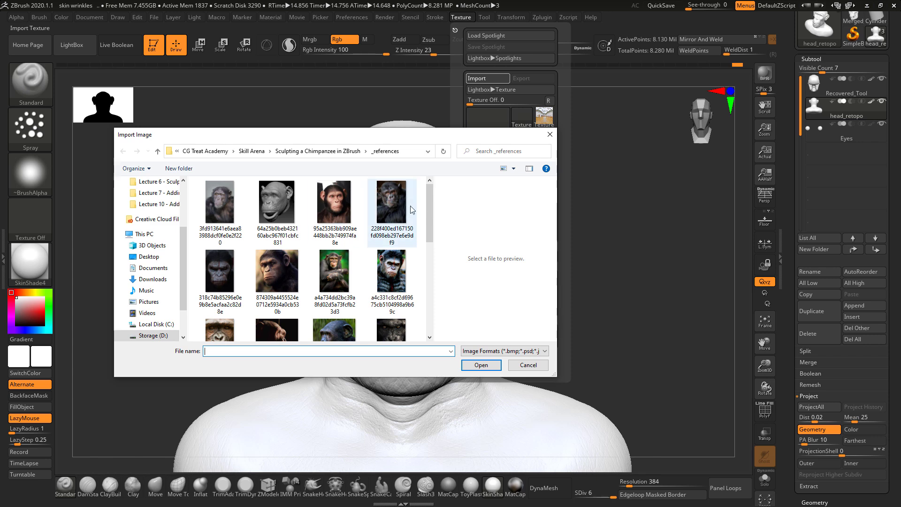
pyautogui.moveTo(431, 211); pyautogui.dragTo(431, 255)
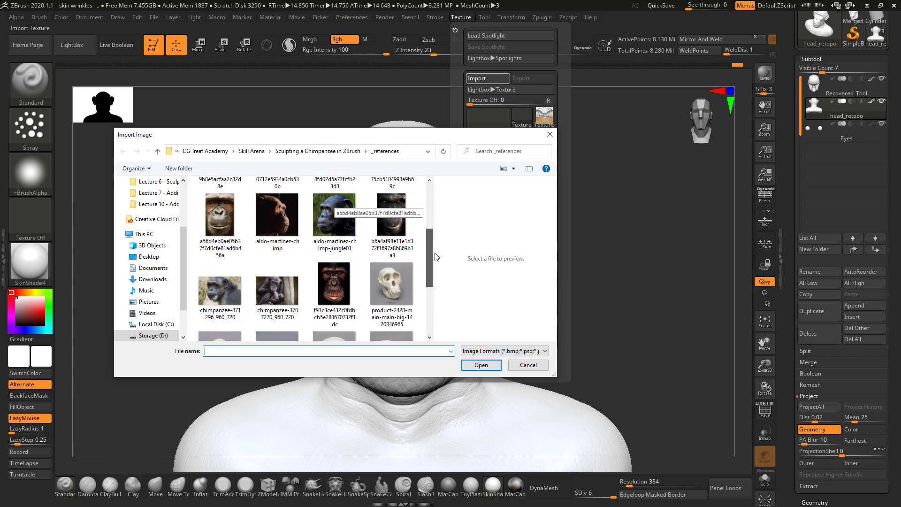
pyautogui.click(219, 215)
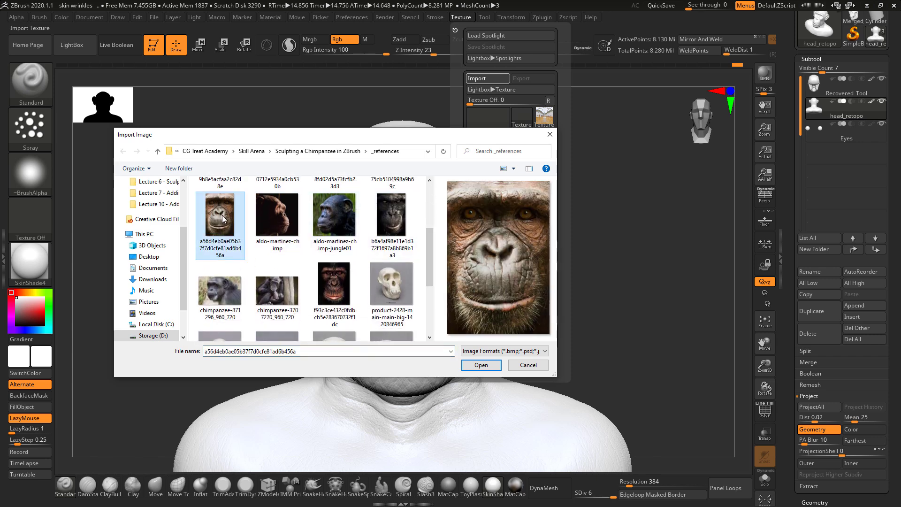
pyautogui.click(342, 290)
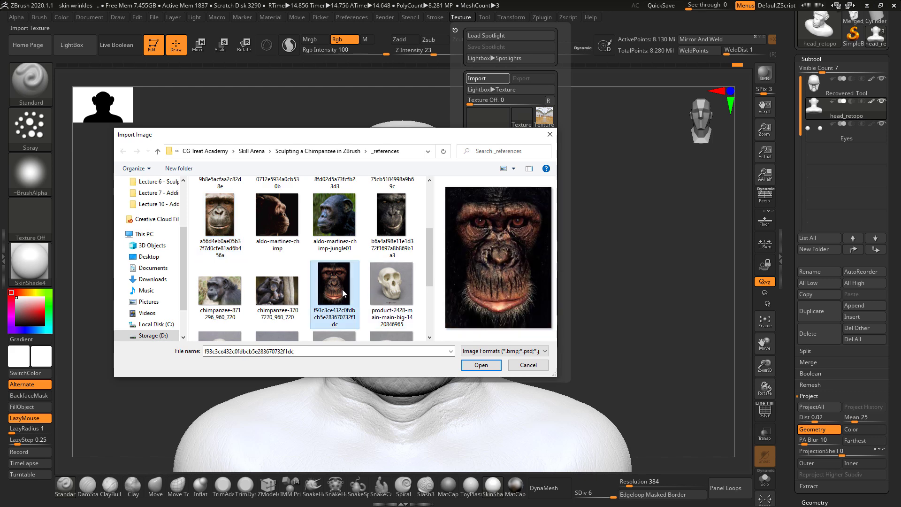
pyautogui.click(220, 217)
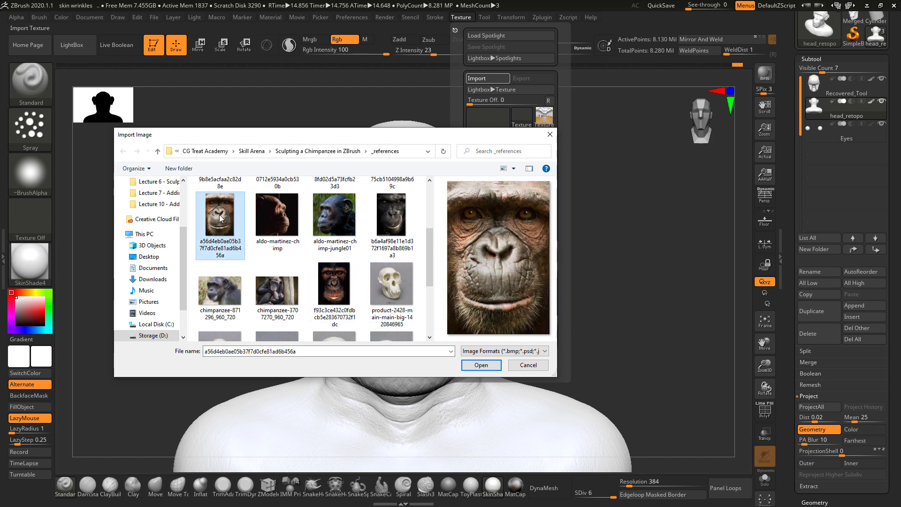
pyautogui.click(335, 283)
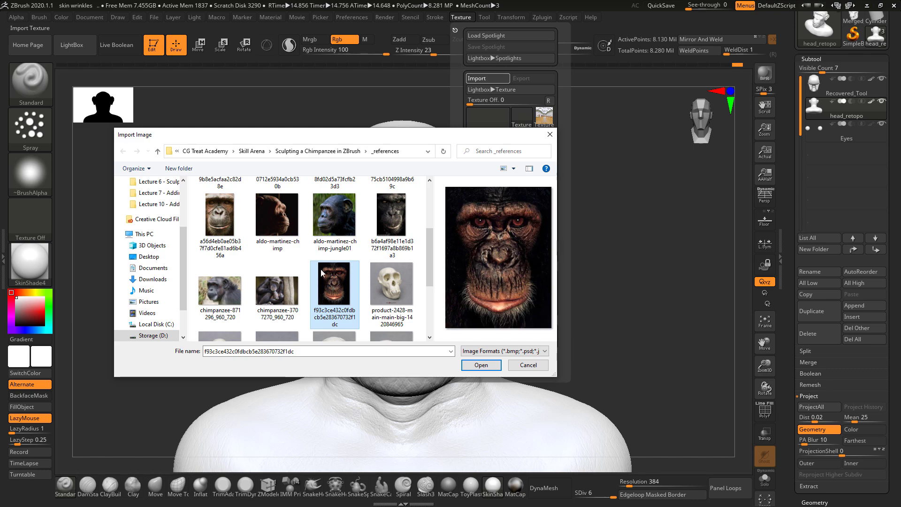
pyautogui.click(481, 364)
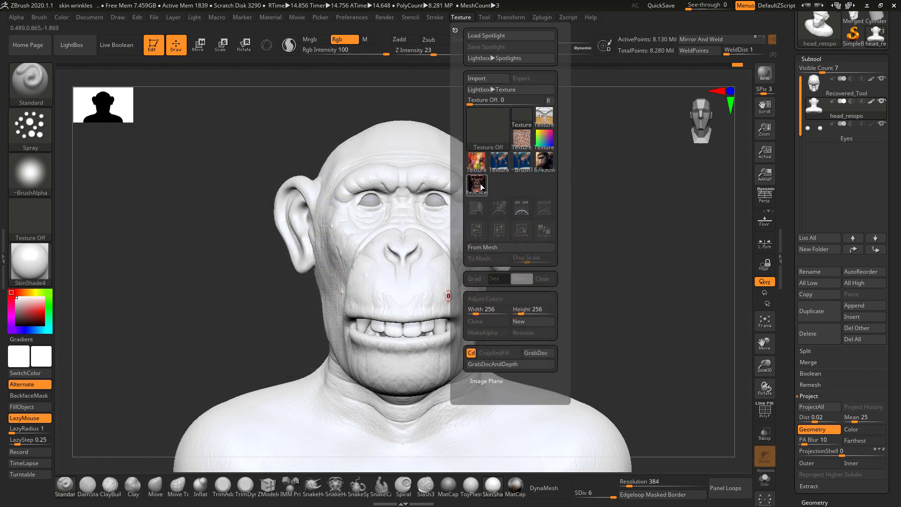
# Select the imported frontal close-up texture f93c3ce432c0fdbcb5e283670732f1dc and add it to Spotlight.
pyautogui.moveTo(488, 193)
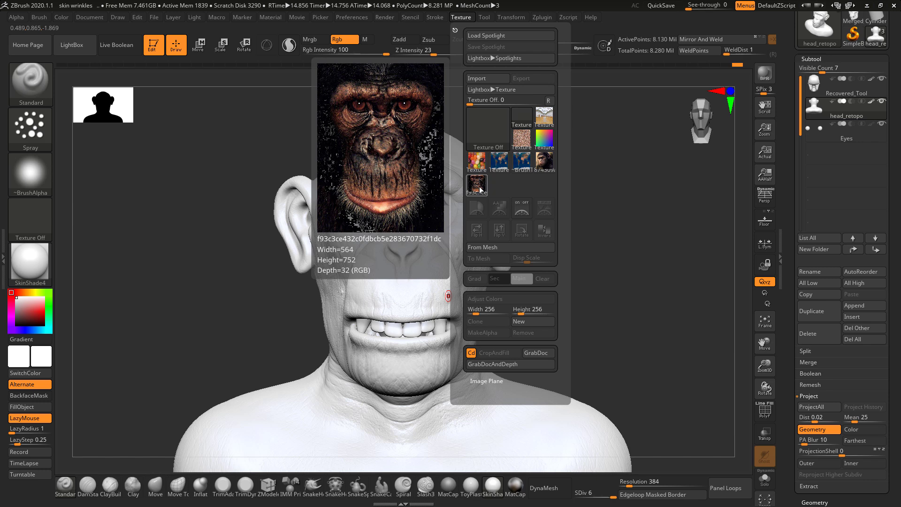
pyautogui.click(482, 189)
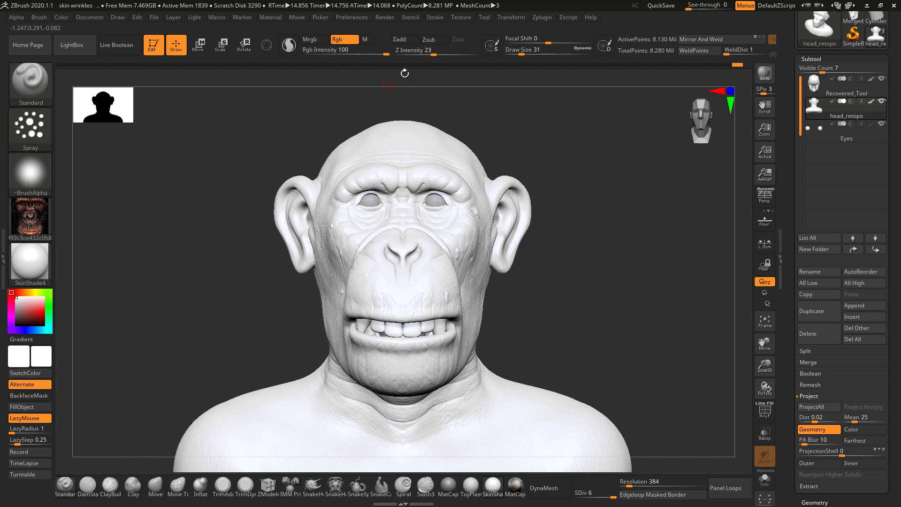
pyautogui.click(460, 17)
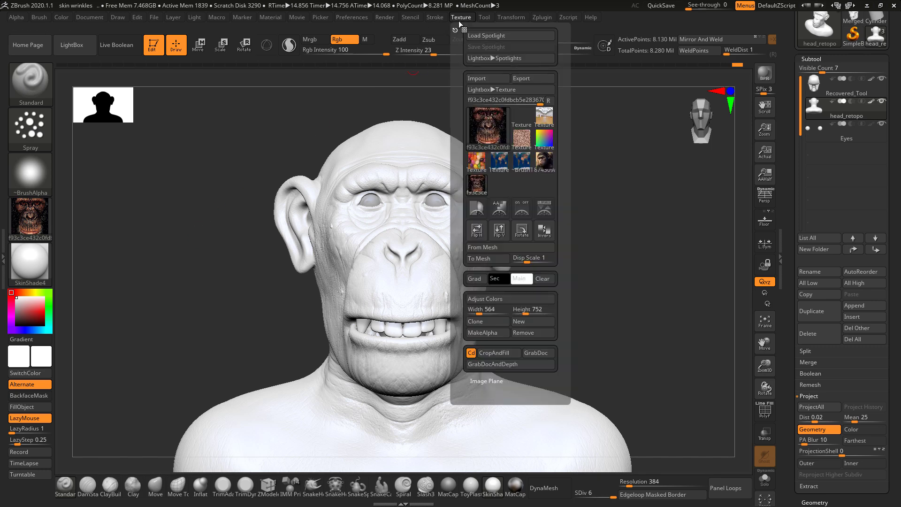
pyautogui.click(482, 188)
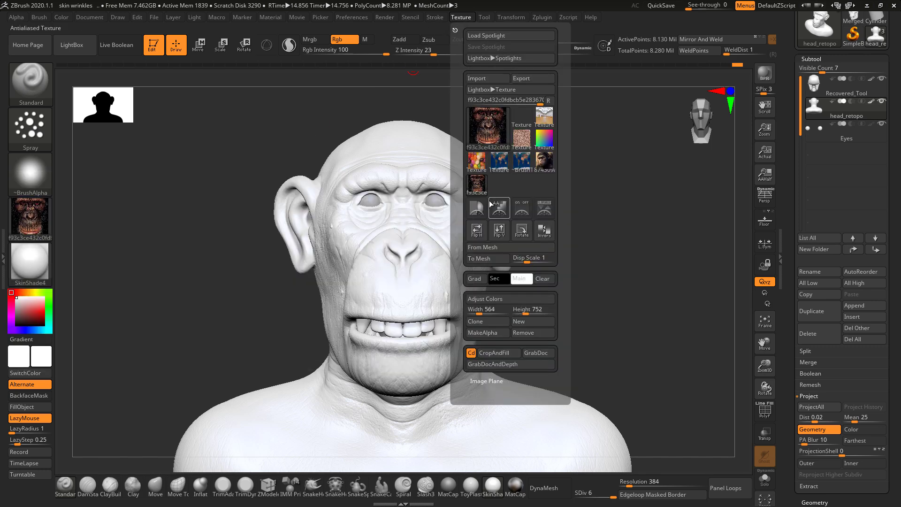
pyautogui.click(543, 210)
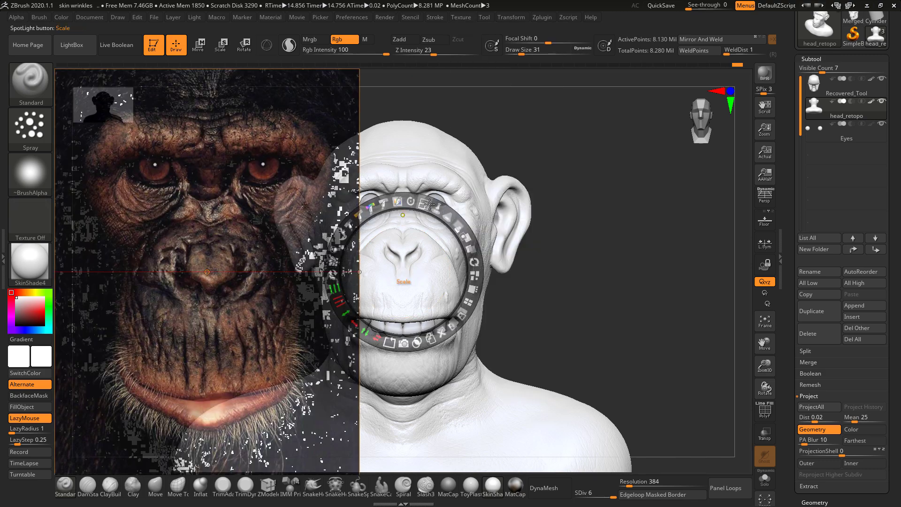
# Scale down and reposition the Spotlight image so it overlaps only one side of the head, and make it opaque.
pyautogui.moveTo(427, 205); pyautogui.dragTo(403, 202)
pyautogui.moveTo(273, 264)
pyautogui.mouseDown()
pyautogui.moveTo(328, 253)
pyautogui.moveTo(587, 253)
pyautogui.moveTo(254, 249)
pyautogui.moveTo(388, 305)
pyautogui.moveTo(204, 254)
pyautogui.moveTo(190, 261)
pyautogui.moveTo(204, 268)
pyautogui.mouseUp()
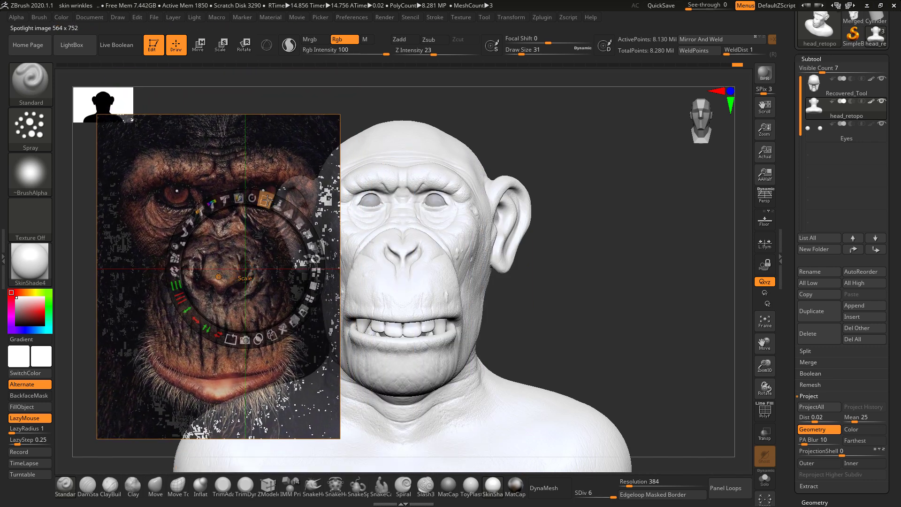
pyautogui.moveTo(267, 200)
pyautogui.mouseDown()
pyautogui.moveTo(284, 203)
pyautogui.moveTo(270, 204)
pyautogui.moveTo(276, 225)
pyautogui.moveTo(255, 188)
pyautogui.mouseUp()
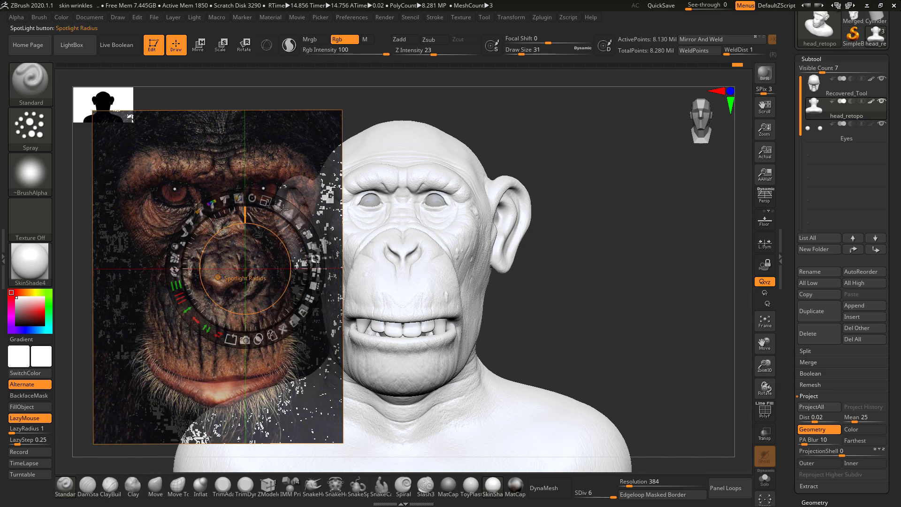
pyautogui.moveTo(299, 227)
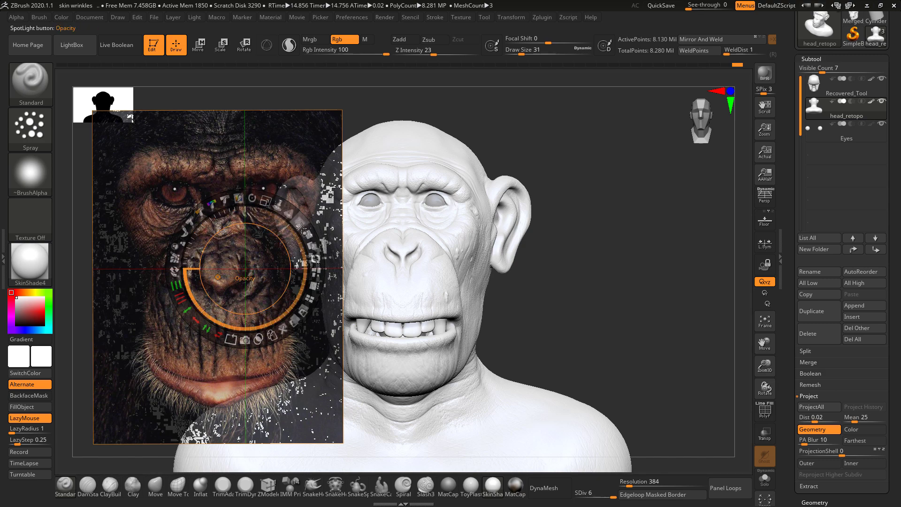
pyautogui.moveTo(297, 226)
pyautogui.mouseDown()
pyautogui.moveTo(266, 198)
pyautogui.moveTo(299, 218)
pyautogui.mouseUp()
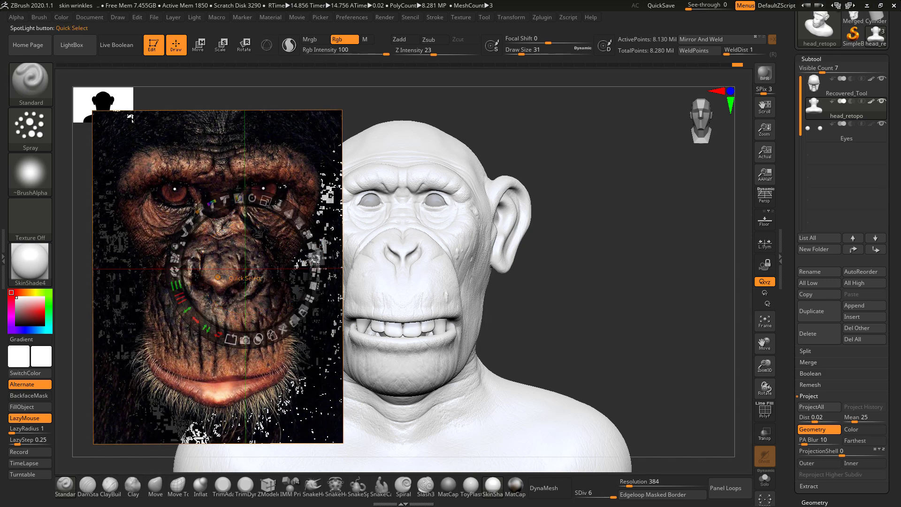
# Try the Spotlight Frame effect on the chimpanzee image and undo it.
pyautogui.moveTo(315, 250)
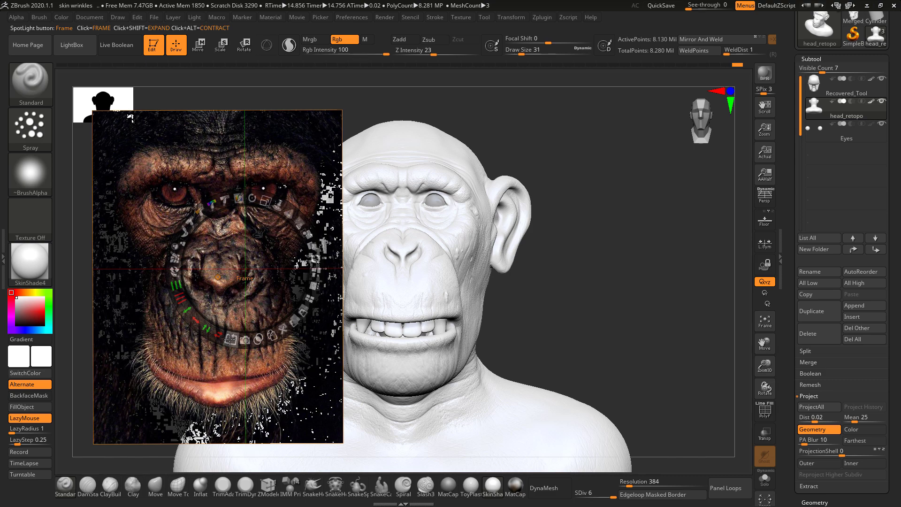
pyautogui.click(230, 338)
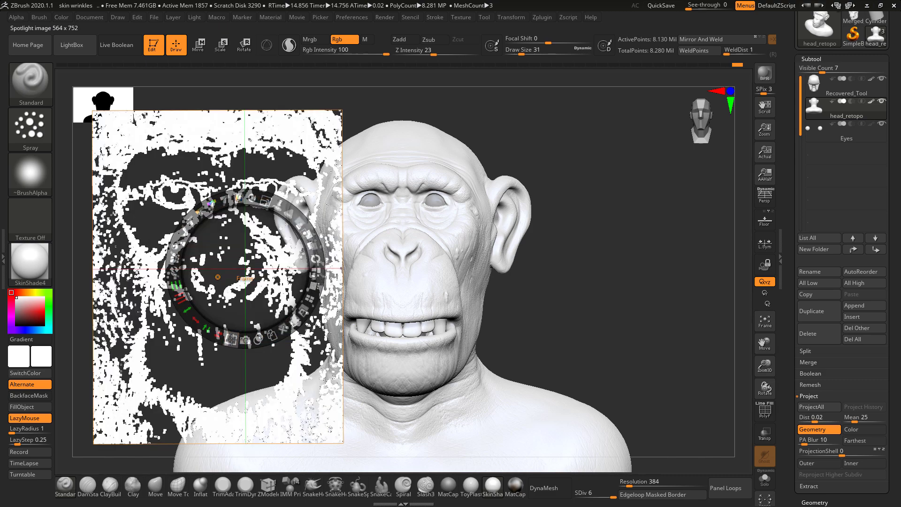
pyautogui.click(230, 338)
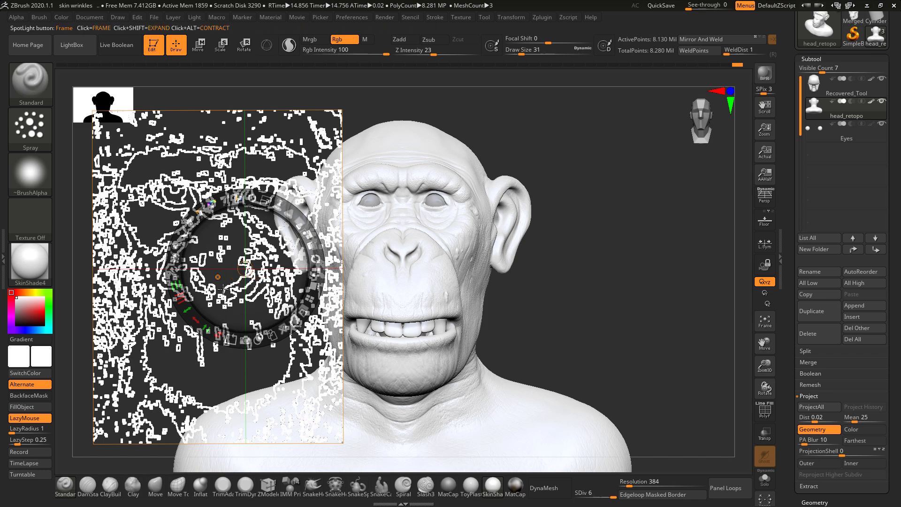
pyautogui.click(243, 331)
pyautogui.click(243, 331)
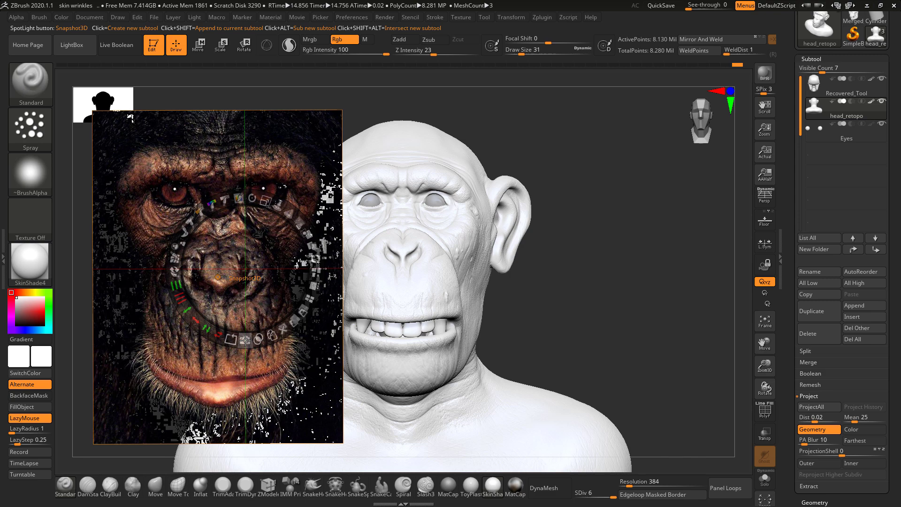
# Try flipping the Spotlight image horizontally and vertically, restoring its original orientation after each flip.
pyautogui.click(219, 335)
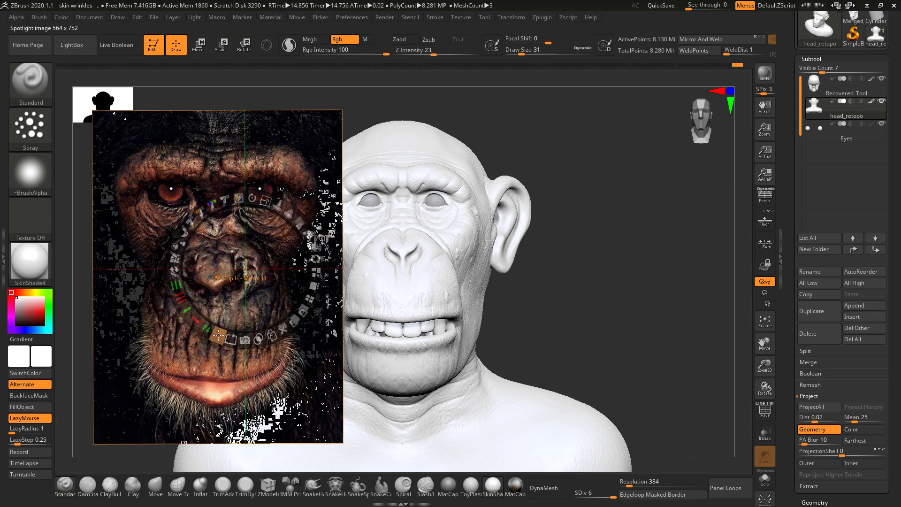
pyautogui.click(219, 335)
pyautogui.click(206, 328)
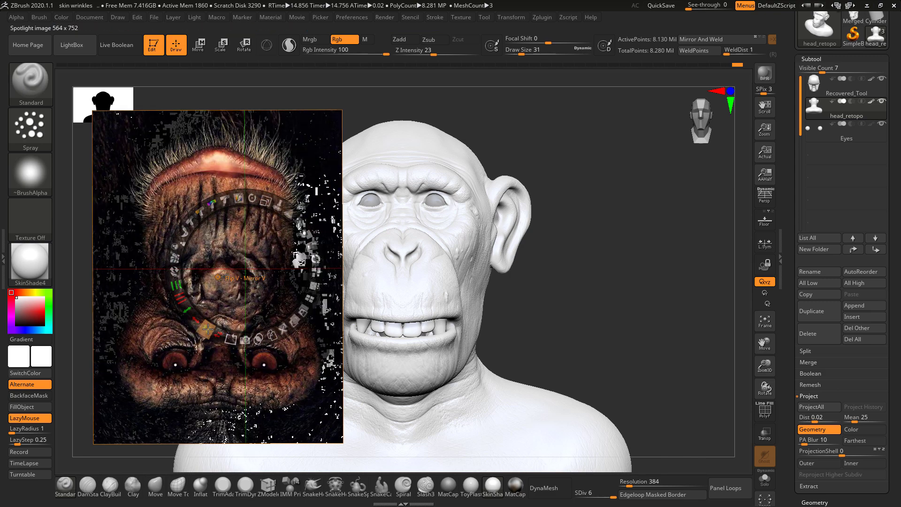
pyautogui.click(207, 328)
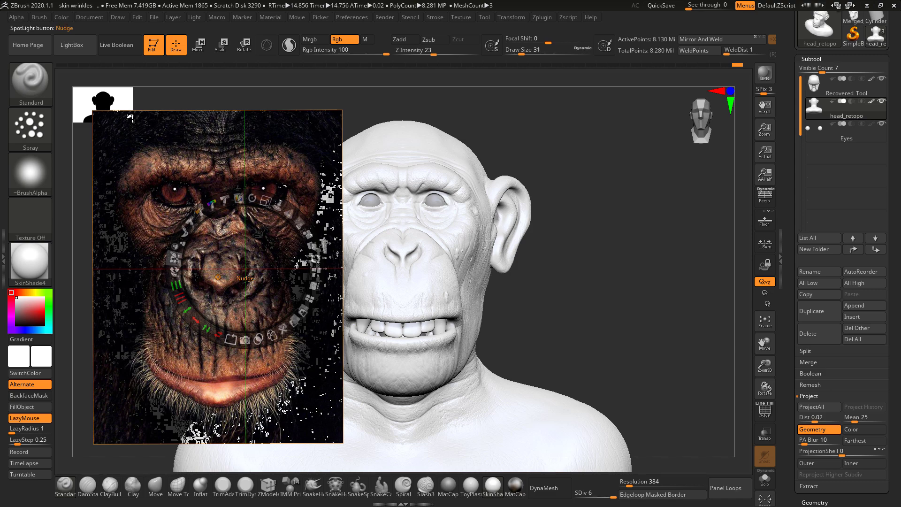
# Enlarge the Spotlight image slightly and pick an orange-brown skin tone from it as the main colour.
pyautogui.moveTo(177, 285)
pyautogui.mouseDown()
pyautogui.moveTo(182, 276)
pyautogui.moveTo(180, 298)
pyautogui.mouseUp()
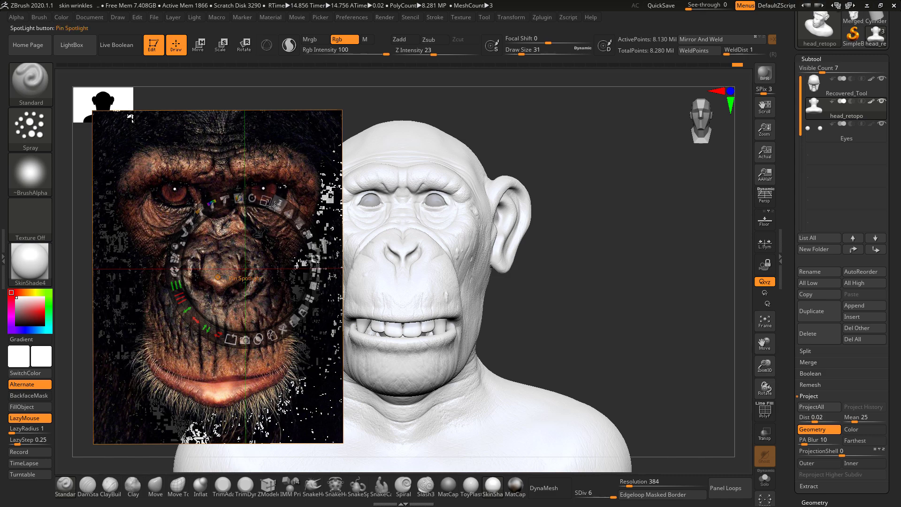
pyautogui.moveTo(268, 202); pyautogui.dragTo(262, 201)
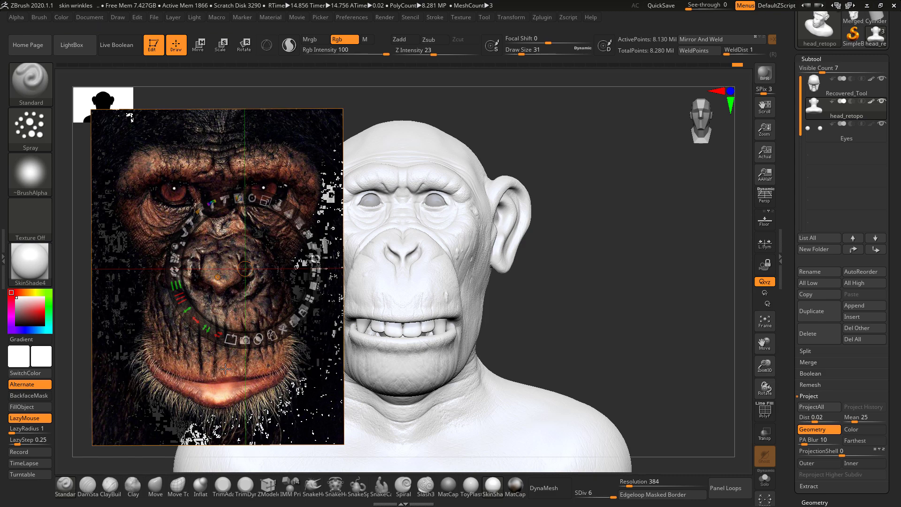
pyautogui.press('c')
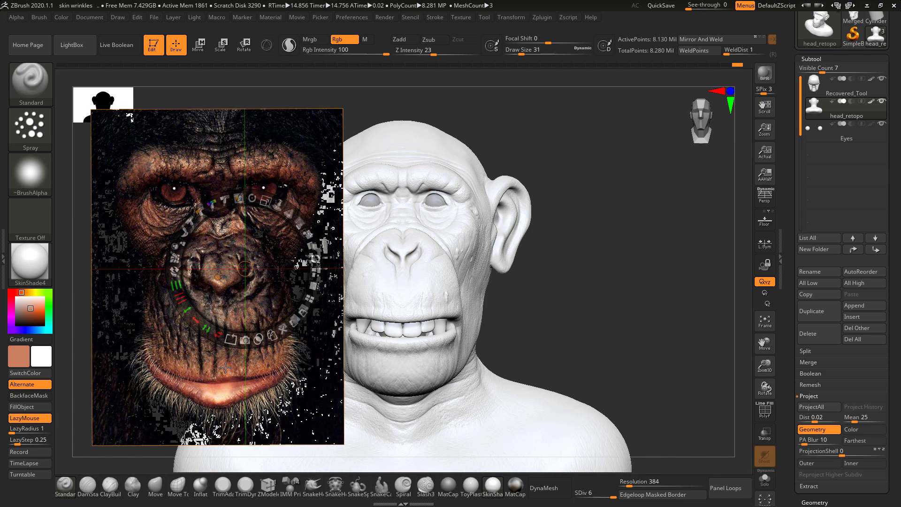
# Swap the two paint colours and sample black from the dark fur in the Spotlight image, keeping the orange-brown skin tone.
pyautogui.press('v')
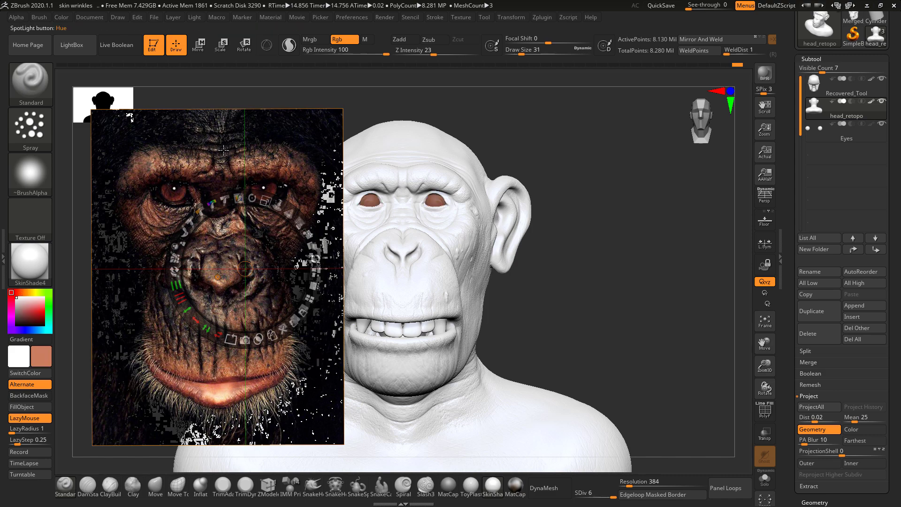
pyautogui.press('c')
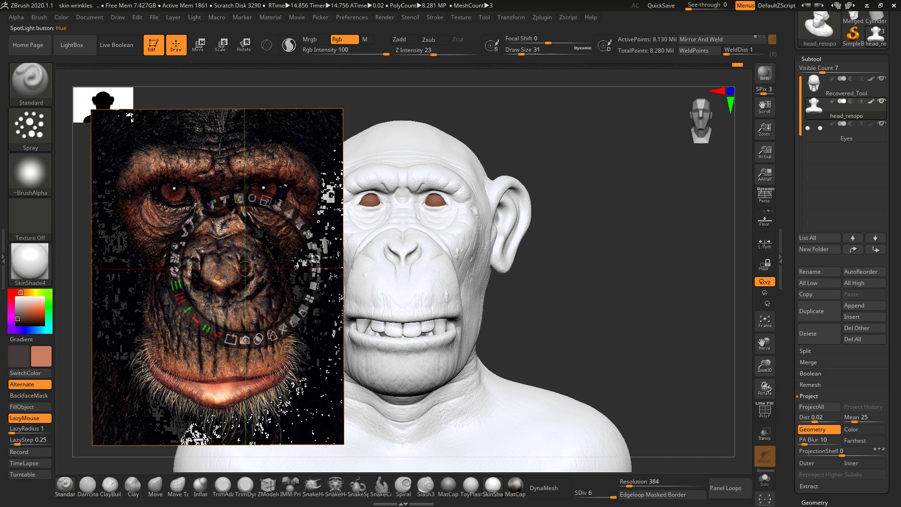
pyautogui.press('c')
pyautogui.press('c')
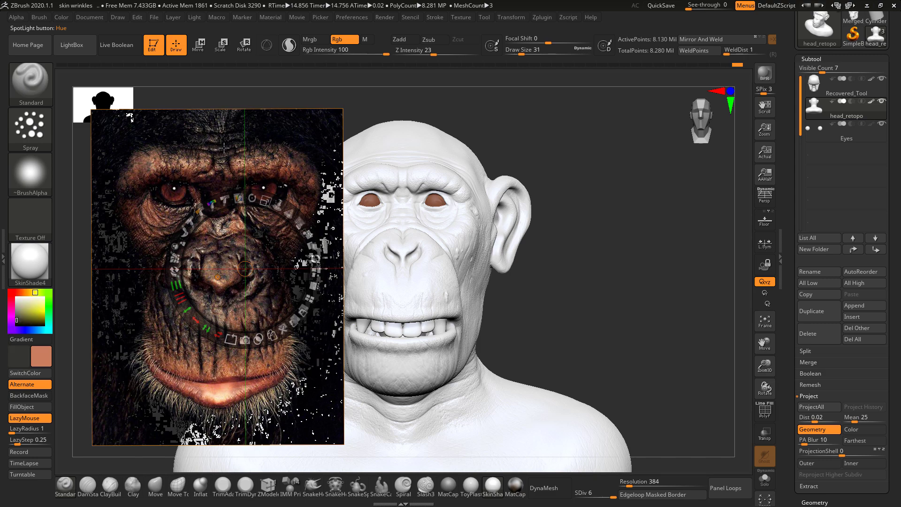
pyautogui.press('c')
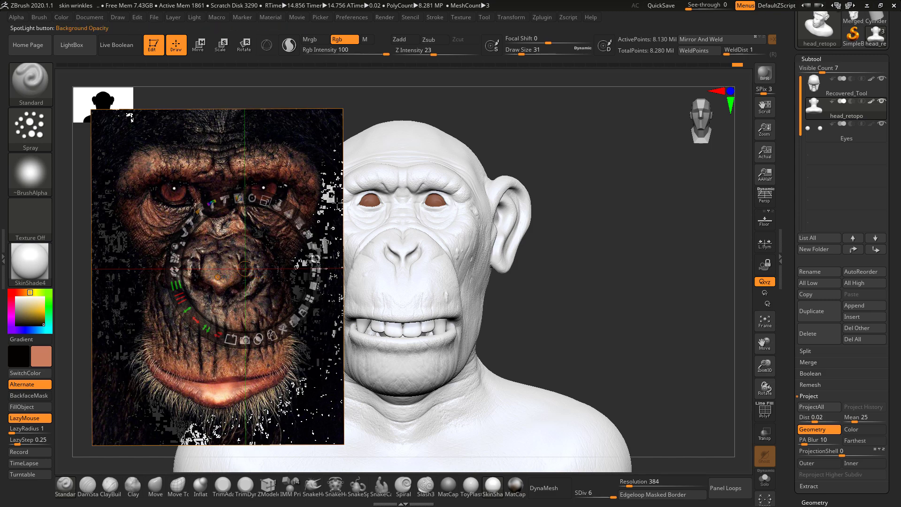
# Reposition the Spotlight dial and reference image around the head and hide Spotlight.
pyautogui.moveTo(448, 152); pyautogui.dragTo(453, 146)
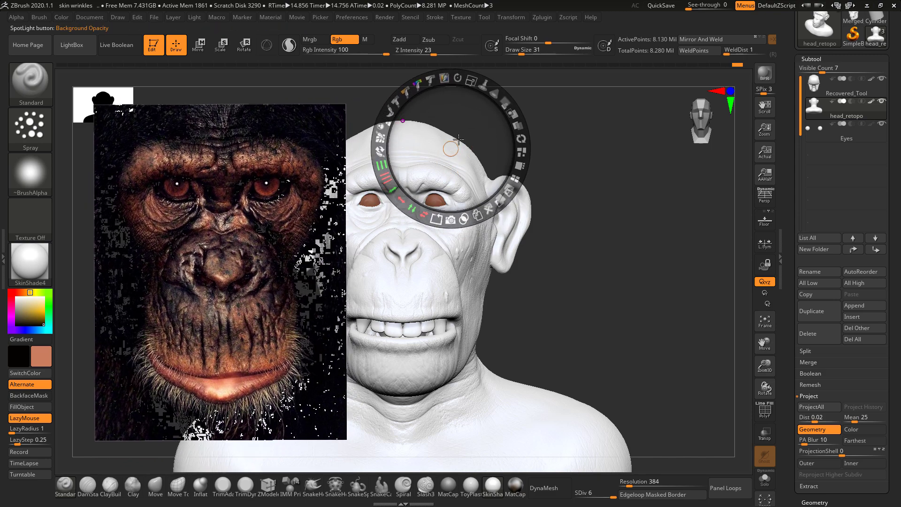
pyautogui.moveTo(456, 294); pyautogui.dragTo(474, 264)
pyautogui.moveTo(454, 388)
pyautogui.mouseDown()
pyautogui.moveTo(458, 396)
pyautogui.moveTo(465, 376)
pyautogui.mouseUp()
pyautogui.moveTo(481, 218); pyautogui.dragTo(484, 272)
pyautogui.moveTo(451, 150); pyautogui.dragTo(460, 178)
pyautogui.moveTo(422, 333); pyautogui.dragTo(400, 311)
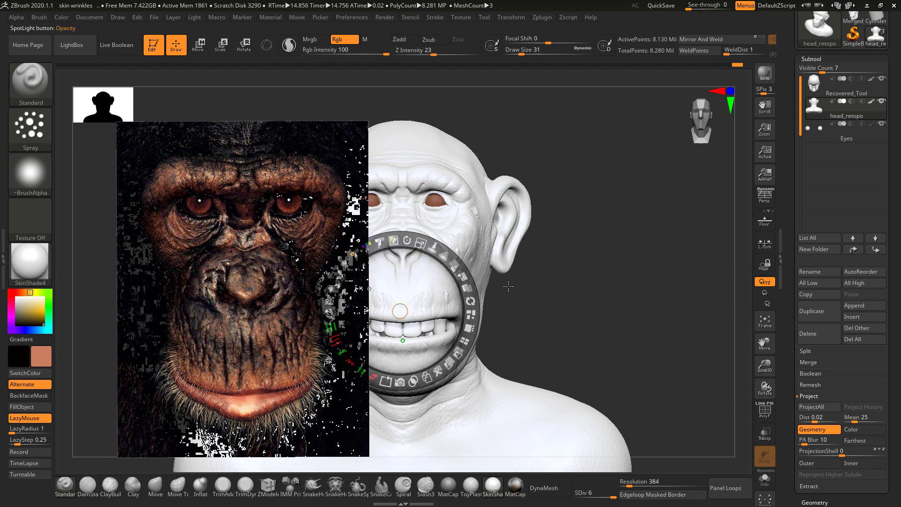
pyautogui.moveTo(252, 296); pyautogui.dragTo(245, 280)
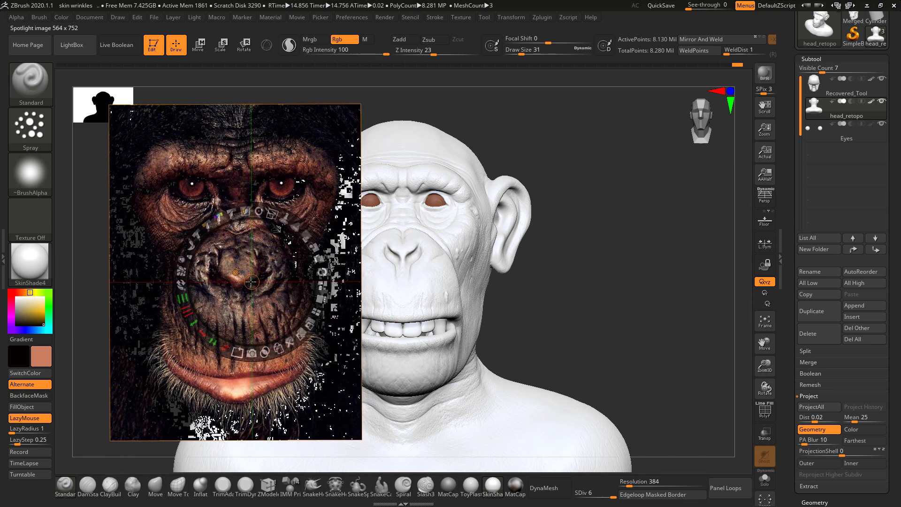
pyautogui.press('shift')
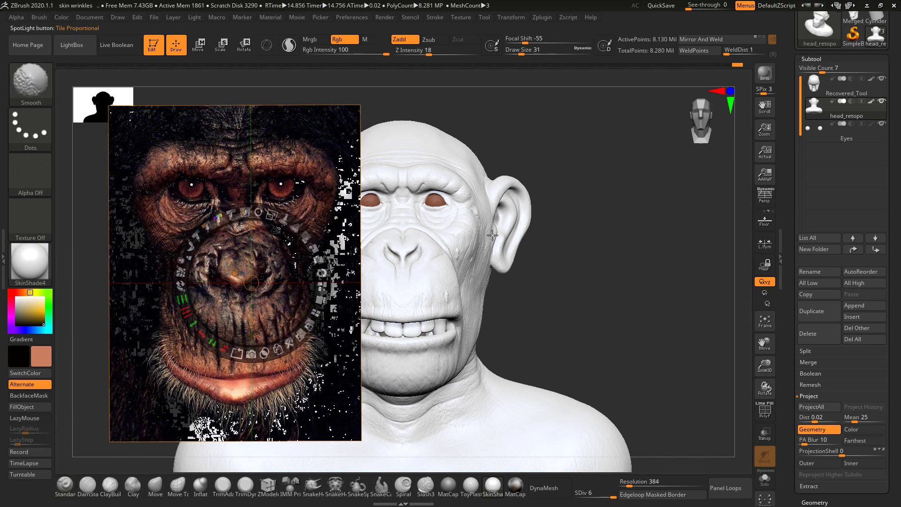
pyautogui.hotkey('shift', 'z')
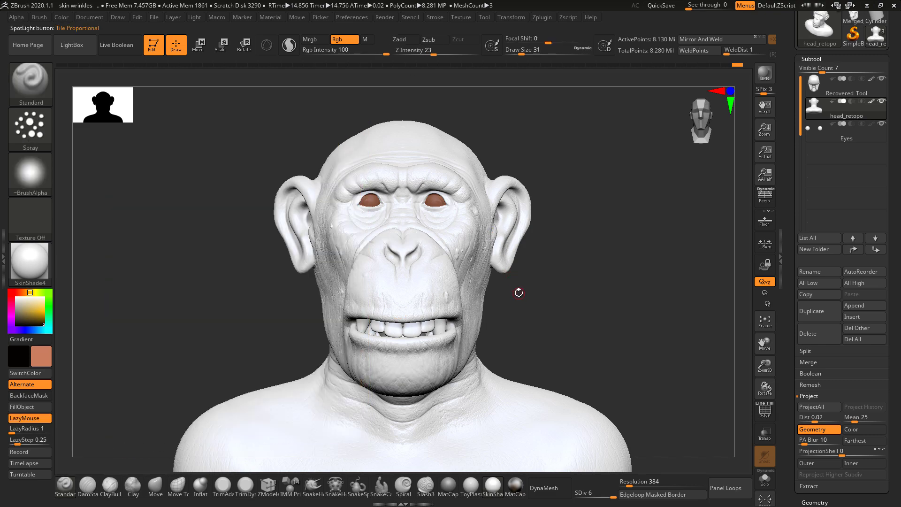
# Try a large brush stroke on the cheek in front of the ear and undo it.
pyautogui.moveTo(604, 271)
pyautogui.mouseDown()
pyautogui.moveTo(590, 251)
pyautogui.moveTo(589, 278)
pyautogui.moveTo(597, 258)
pyautogui.mouseUp()
pyautogui.moveTo(635, 279)
pyautogui.keyDown('alt'); pyautogui.mouseDown()
pyautogui.moveTo(619, 257)
pyautogui.moveTo(505, 211)
pyautogui.mouseUp(); pyautogui.keyUp('alt')
pyautogui.press('space')
pyautogui.keyDown('alt'); pyautogui.moveTo(571, 263); pyautogui.dragTo(534, 232); pyautogui.keyUp('alt')
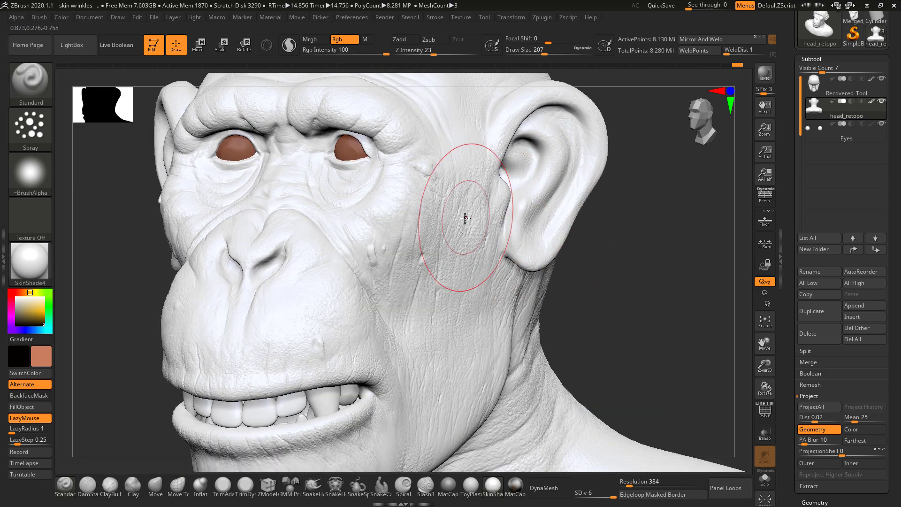
pyautogui.moveTo(453, 212)
pyautogui.mouseDown()
pyautogui.moveTo(413, 195)
pyautogui.moveTo(451, 329)
pyautogui.moveTo(465, 263)
pyautogui.moveTo(441, 203)
pyautogui.moveTo(404, 249)
pyautogui.moveTo(423, 301)
pyautogui.mouseUp()
pyautogui.moveTo(606, 265)
pyautogui.mouseDown()
pyautogui.moveTo(643, 282)
pyautogui.moveTo(618, 280)
pyautogui.moveTo(583, 317)
pyautogui.moveTo(553, 295)
pyautogui.moveTo(573, 300)
pyautogui.moveTo(547, 295)
pyautogui.mouseUp()
pyautogui.hotkey('ctrl', 'z')
pyautogui.press('space')
pyautogui.moveTo(475, 259); pyautogui.dragTo(465, 259)
pyautogui.keyDown('alt'); pyautogui.moveTo(606, 320); pyautogui.dragTo(558, 287); pyautogui.keyUp('alt')
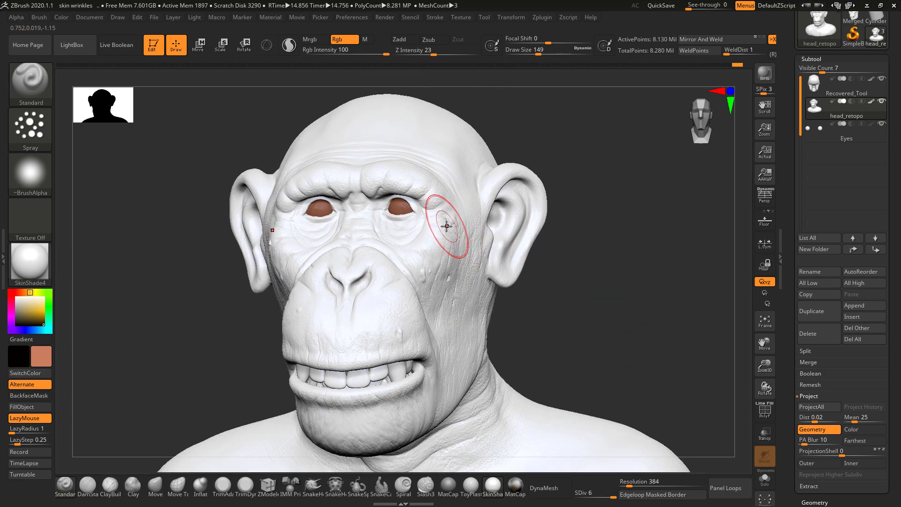
# Switch the painting colour to black, set the draw size to 305 and paint over the top of the head.
pyautogui.press('v')
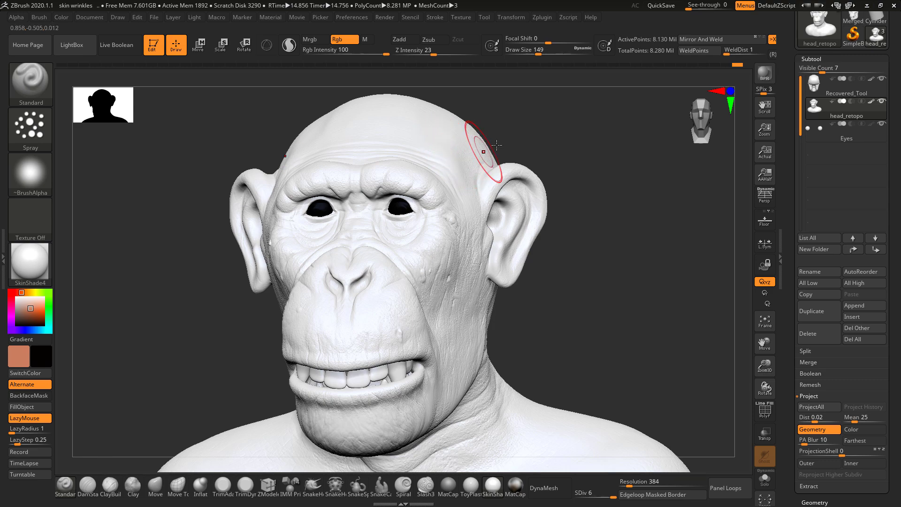
pyautogui.moveTo(558, 155); pyautogui.dragTo(483, 188)
pyautogui.press('space')
pyautogui.moveTo(522, 125); pyautogui.dragTo(539, 124)
pyautogui.moveTo(473, 122)
pyautogui.mouseDown()
pyautogui.moveTo(414, 136)
pyautogui.moveTo(456, 139)
pyautogui.mouseUp()
pyautogui.moveTo(561, 152); pyautogui.dragTo(549, 249)
pyautogui.moveTo(439, 169)
pyautogui.mouseDown()
pyautogui.moveTo(442, 92)
pyautogui.moveTo(463, 181)
pyautogui.moveTo(409, 155)
pyautogui.moveTo(366, 187)
pyautogui.moveTo(485, 161)
pyautogui.moveTo(419, 172)
pyautogui.moveTo(407, 183)
pyautogui.mouseUp()
# Paint the neck and shoulders of the bust black with broad strokes.
pyautogui.moveTo(569, 135)
pyautogui.mouseDown()
pyautogui.moveTo(507, 143)
pyautogui.moveTo(533, 116)
pyautogui.moveTo(652, 124)
pyautogui.moveTo(635, 293)
pyautogui.moveTo(645, 195)
pyautogui.mouseUp()
pyautogui.keyDown('alt'); pyautogui.moveTo(266, 241); pyautogui.dragTo(193, 325); pyautogui.keyUp('alt')
pyautogui.moveTo(466, 214)
pyautogui.mouseDown()
pyautogui.moveTo(415, 187)
pyautogui.moveTo(465, 187)
pyautogui.moveTo(600, 227)
pyautogui.moveTo(465, 173)
pyautogui.moveTo(346, 247)
pyautogui.moveTo(526, 212)
pyautogui.moveTo(562, 274)
pyautogui.moveTo(413, 308)
pyautogui.moveTo(525, 351)
pyautogui.moveTo(518, 344)
pyautogui.mouseUp()
pyautogui.moveTo(249, 322); pyautogui.dragTo(277, 260)
pyautogui.keyDown('alt'); pyautogui.moveTo(559, 286); pyautogui.dragTo(525, 33); pyautogui.keyUp('alt')
pyautogui.keyDown('alt'); pyautogui.moveTo(570, 211); pyautogui.dragTo(561, 150); pyautogui.keyUp('alt')
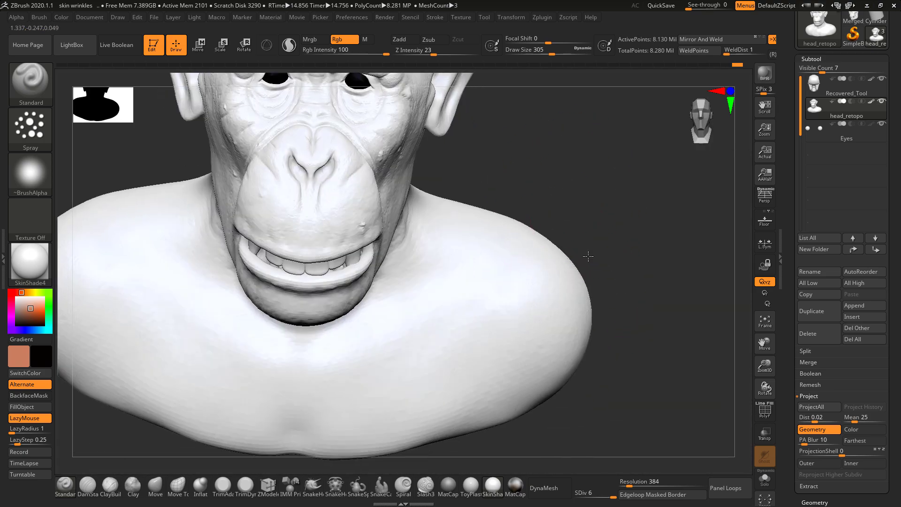
pyautogui.keyDown('alt'); pyautogui.moveTo(588, 256); pyautogui.dragTo(610, 347); pyautogui.keyUp('alt')
pyautogui.moveTo(589, 227)
pyautogui.mouseDown()
pyautogui.moveTo(506, 270)
pyautogui.moveTo(436, 348)
pyautogui.moveTo(498, 283)
pyautogui.moveTo(599, 332)
pyautogui.moveTo(624, 366)
pyautogui.moveTo(596, 422)
pyautogui.mouseUp()
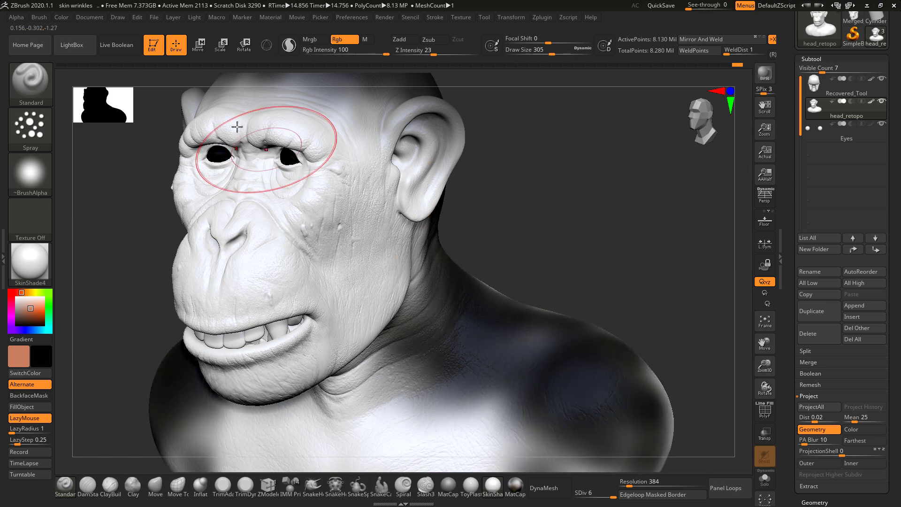
# Fill the whole head_retopo subtool with black and face it from the front.
pyautogui.click(61, 17)
pyautogui.click(97, 221)
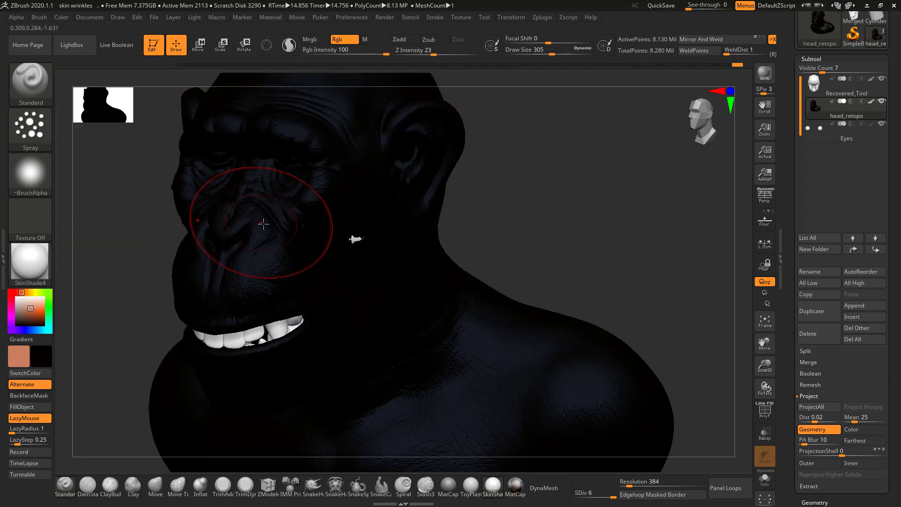
pyautogui.keyDown('shift'); pyautogui.moveTo(553, 207); pyautogui.dragTo(616, 244); pyautogui.keyUp('shift')
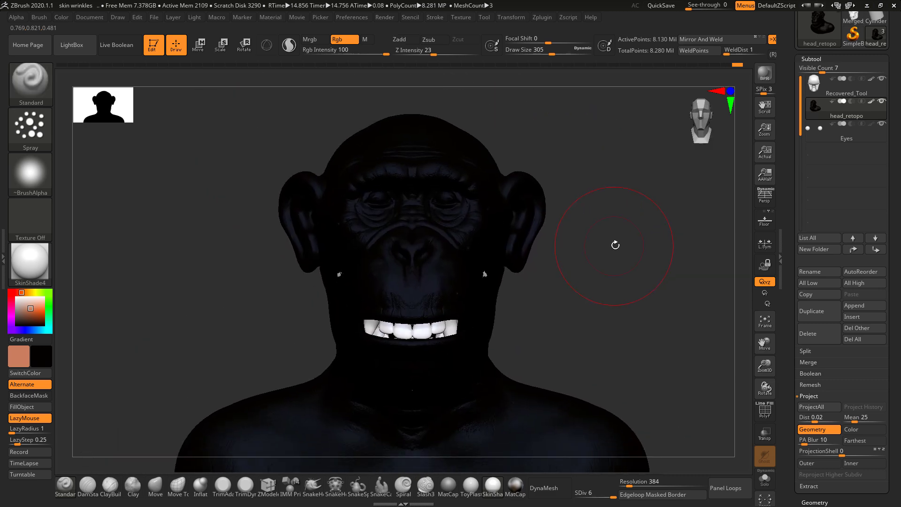
# Switch the painting colour to the orange-brown skin tone, set the draw size to 197 and choose the Dots stroke.
pyautogui.press('space')
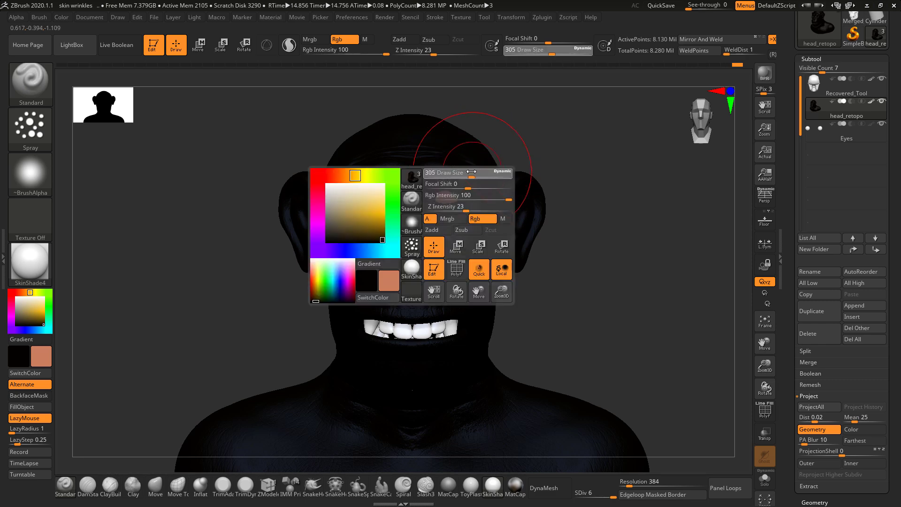
pyautogui.click(40, 124)
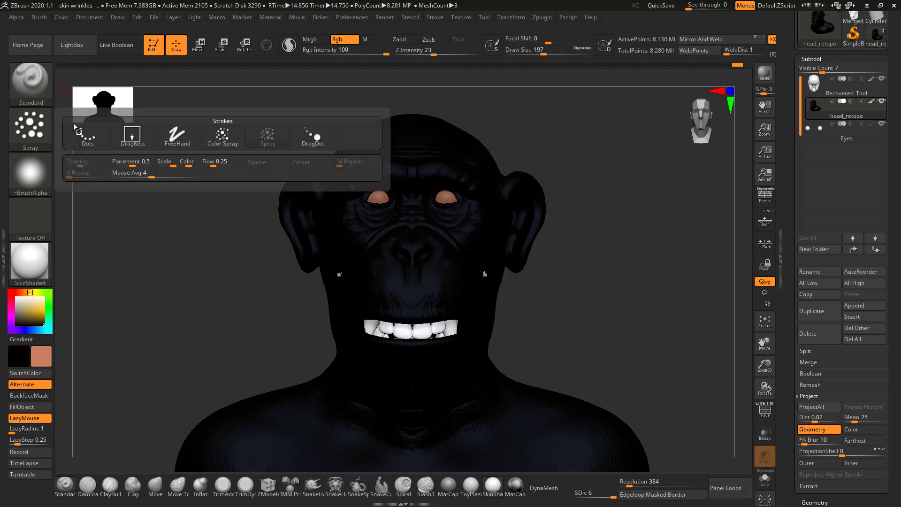
pyautogui.click(127, 133)
pyautogui.keyDown('alt'); pyautogui.moveTo(587, 122); pyautogui.dragTo(661, 294); pyautogui.keyUp('alt')
# Switch to ACDSee, browse the chimpanzee references and examine the seated chimpanzee's facial colouring at 200% zoom.
pyautogui.hotkey('alt', 'Tab')
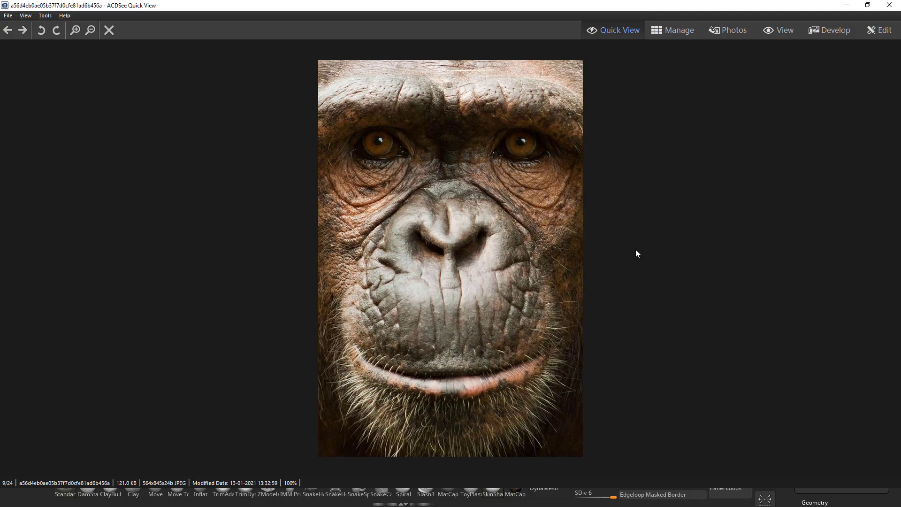
pyautogui.press('Left')
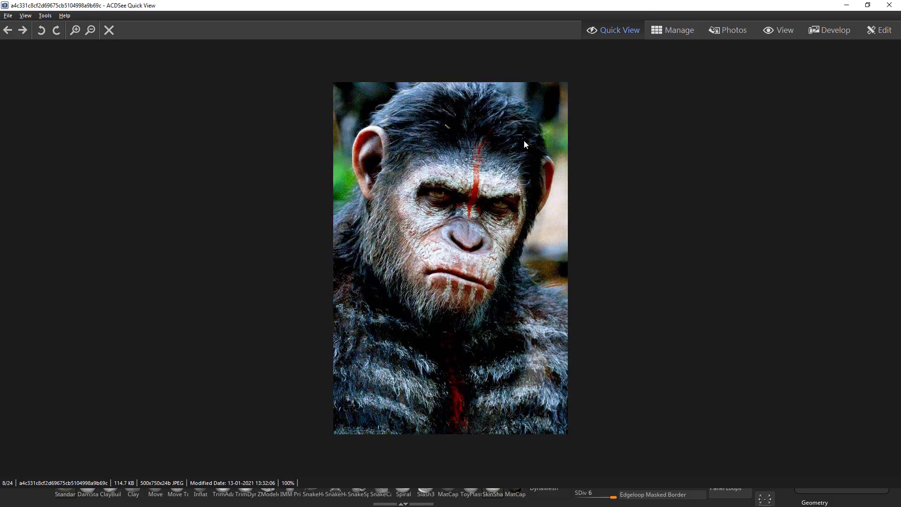
pyautogui.press('Right')
pyautogui.press('Right')
pyautogui.press('Right')
pyautogui.press('Left')
pyautogui.press('Left')
pyautogui.press('Left')
pyautogui.press('Left')
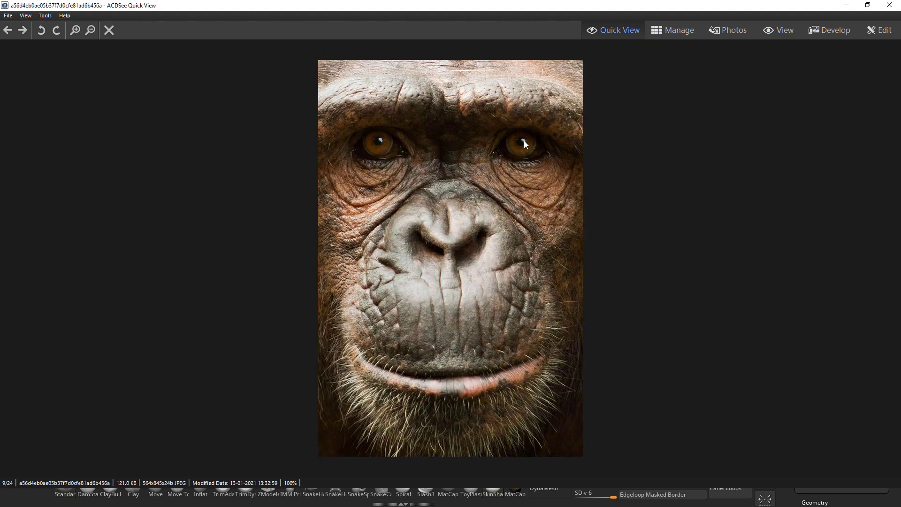
pyautogui.press('Left')
pyautogui.press('Right')
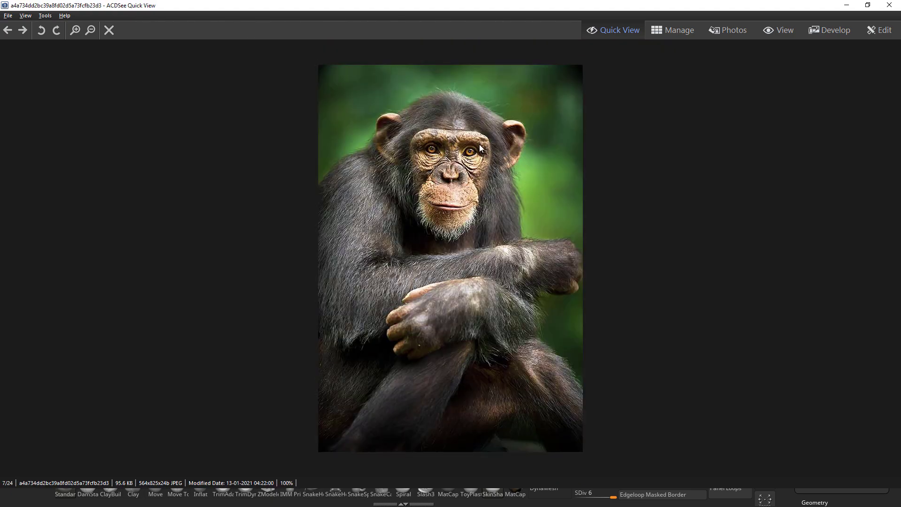
pyautogui.scroll(2, 463, 158)
pyautogui.moveTo(497, 134); pyautogui.dragTo(467, 319)
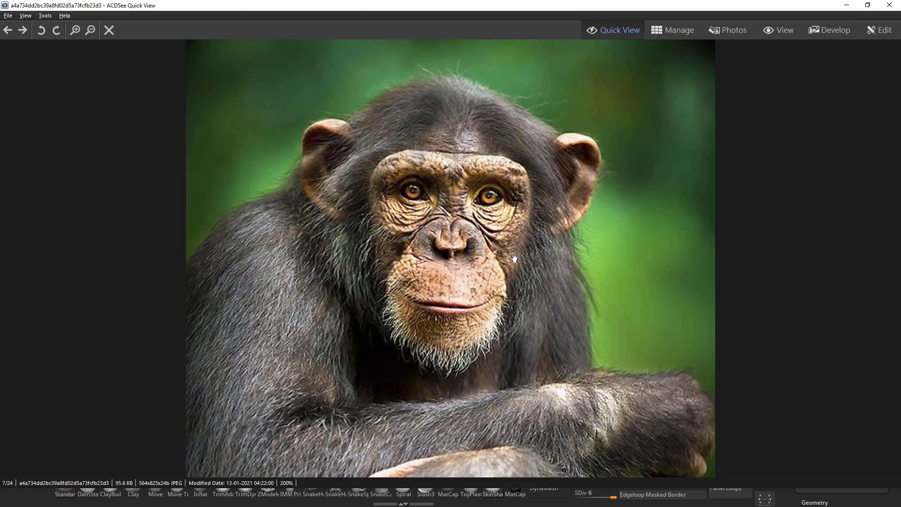
# Switch back to ZBrush and paint the brow ridge and the skin around and below the eyes orange-brown, checking the reference photo.
pyautogui.hotkey('alt', 'Tab')
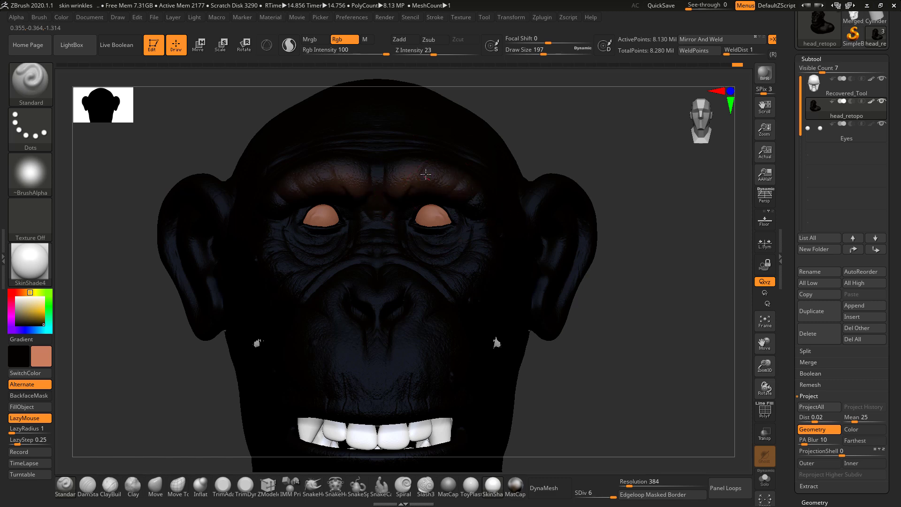
pyautogui.moveTo(426, 175); pyautogui.dragTo(477, 203)
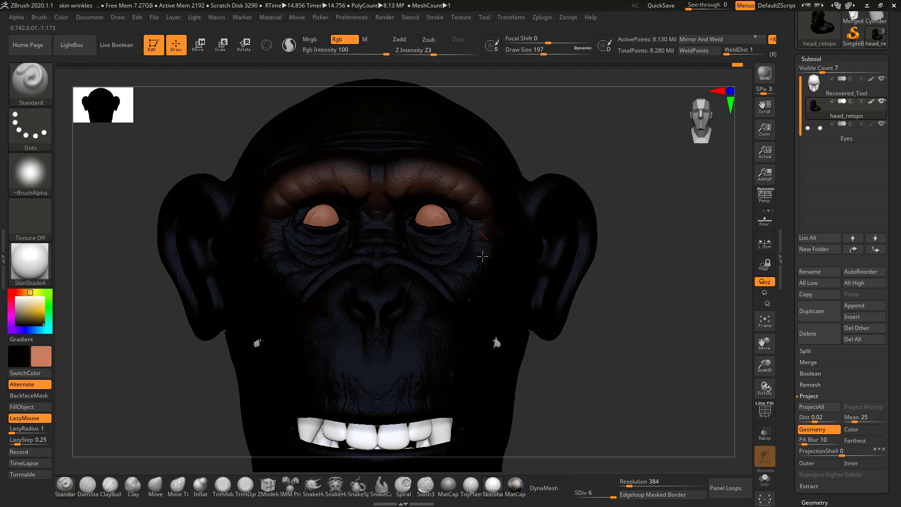
pyautogui.moveTo(483, 256); pyautogui.dragTo(483, 237)
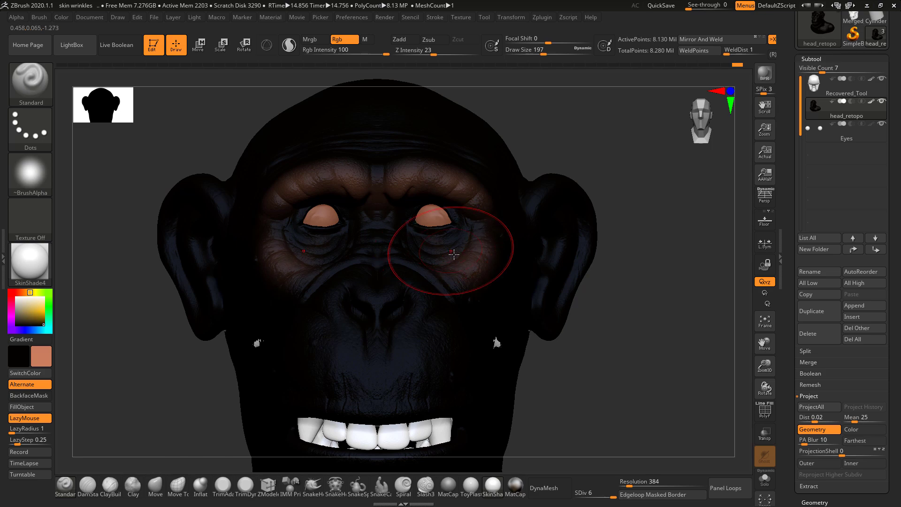
pyautogui.hotkey('alt', 'Tab')
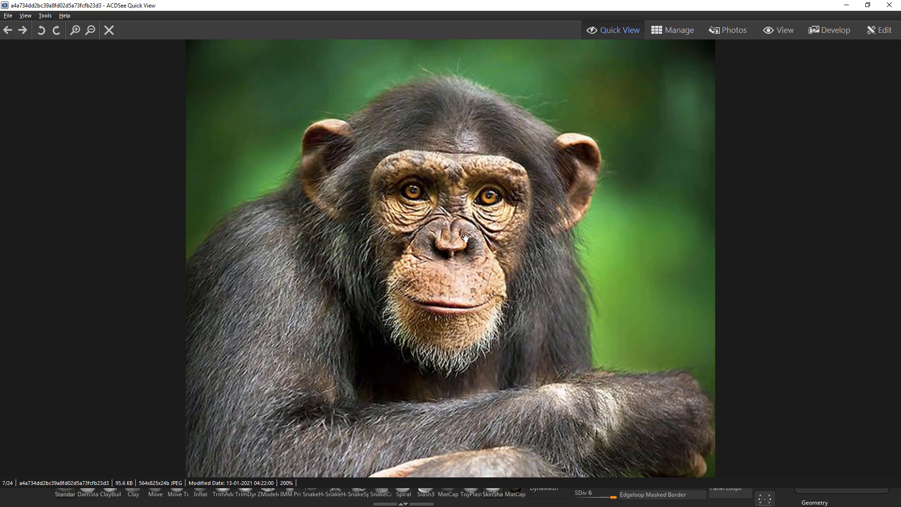
pyautogui.hotkey('alt', 'Tab')
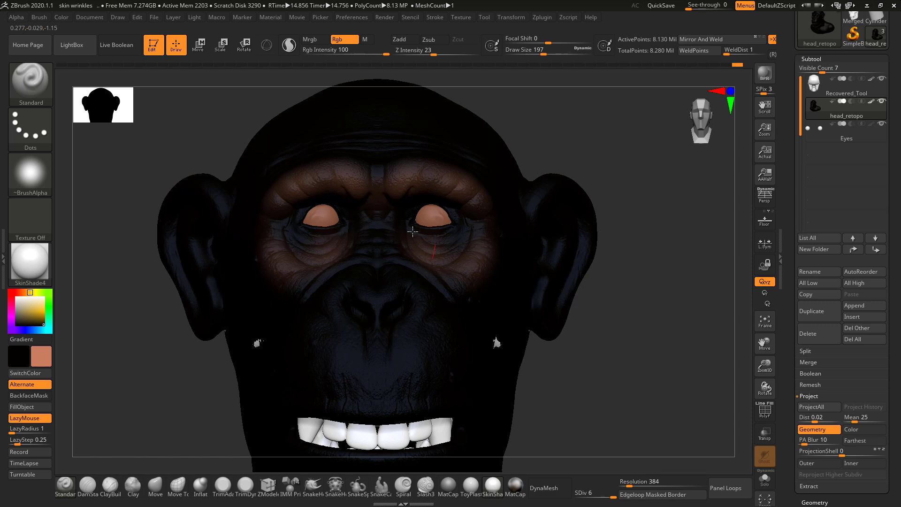
pyautogui.moveTo(412, 231); pyautogui.dragTo(464, 243)
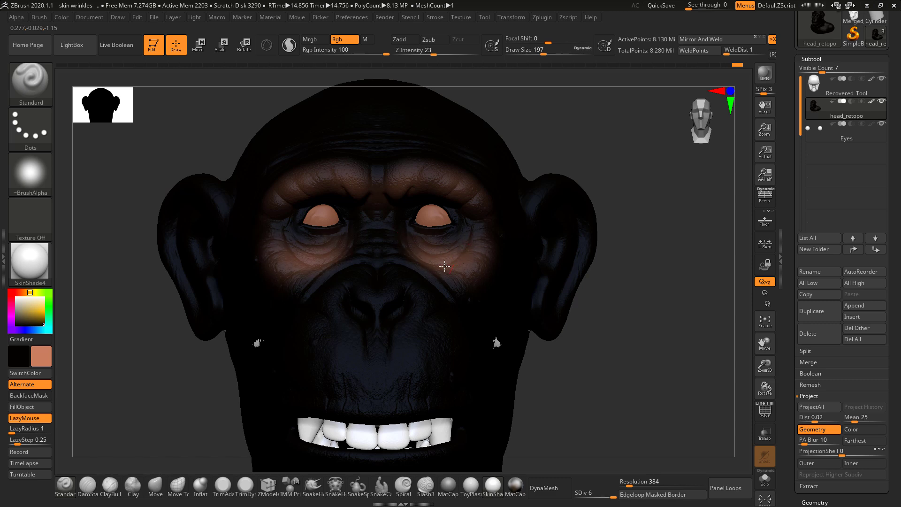
pyautogui.moveTo(483, 240)
pyautogui.mouseDown()
pyautogui.moveTo(468, 227)
pyautogui.moveTo(488, 234)
pyautogui.moveTo(467, 165)
pyautogui.moveTo(405, 160)
pyautogui.mouseUp()
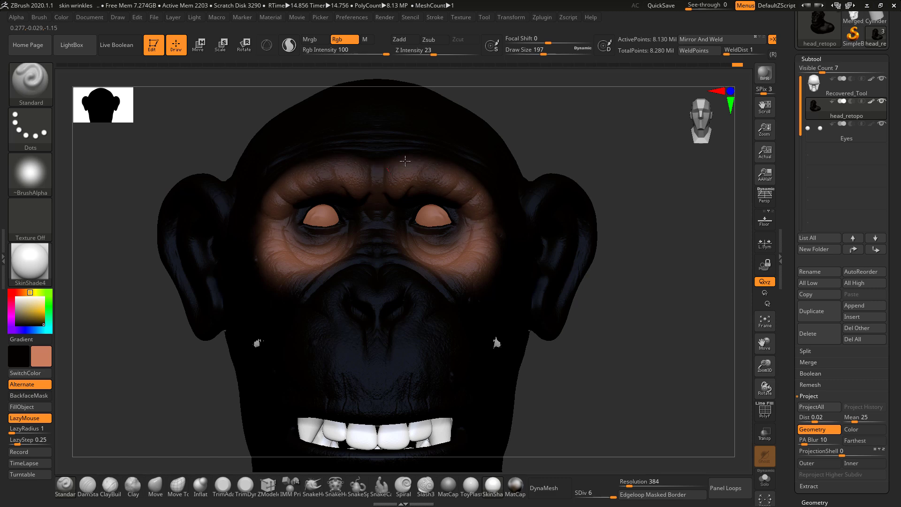
# Build up the skin tone along the brow ridge from above and at the outer cheek beside the eye.
pyautogui.moveTo(577, 110); pyautogui.dragTo(552, 187)
pyautogui.moveTo(399, 187)
pyautogui.mouseDown()
pyautogui.moveTo(455, 157)
pyautogui.moveTo(471, 195)
pyautogui.mouseUp()
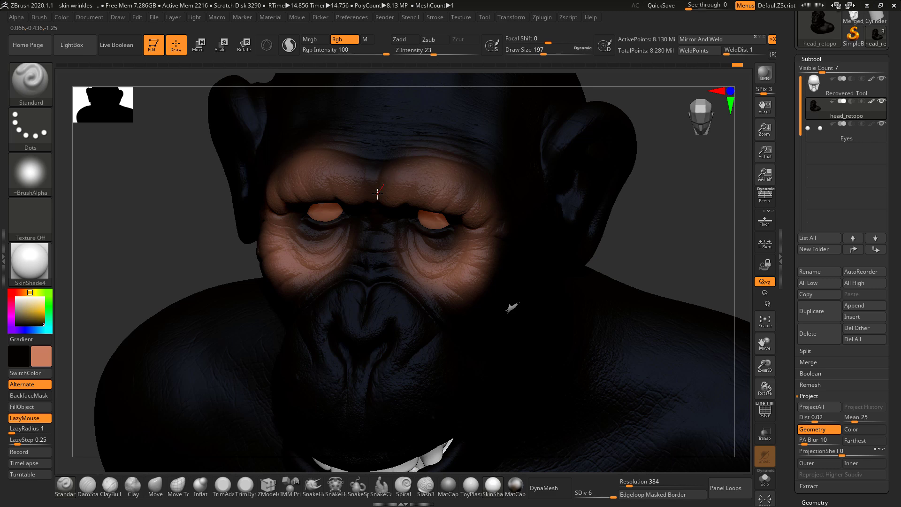
pyautogui.moveTo(683, 235); pyautogui.dragTo(483, 174)
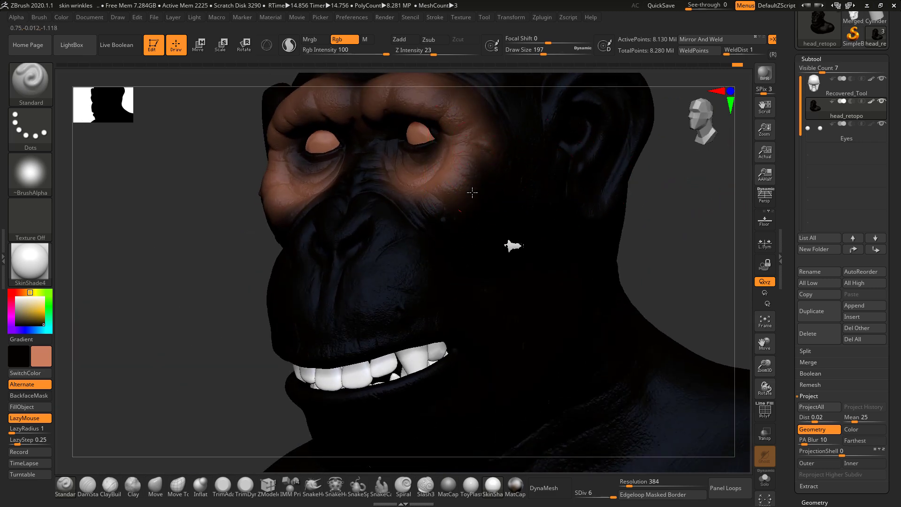
# Set the draw size to 234, paint the skin tone across the muzzle above the mouth and compare it with the reference photo.
pyautogui.press('space')
pyautogui.moveTo(470, 209); pyautogui.dragTo(476, 209)
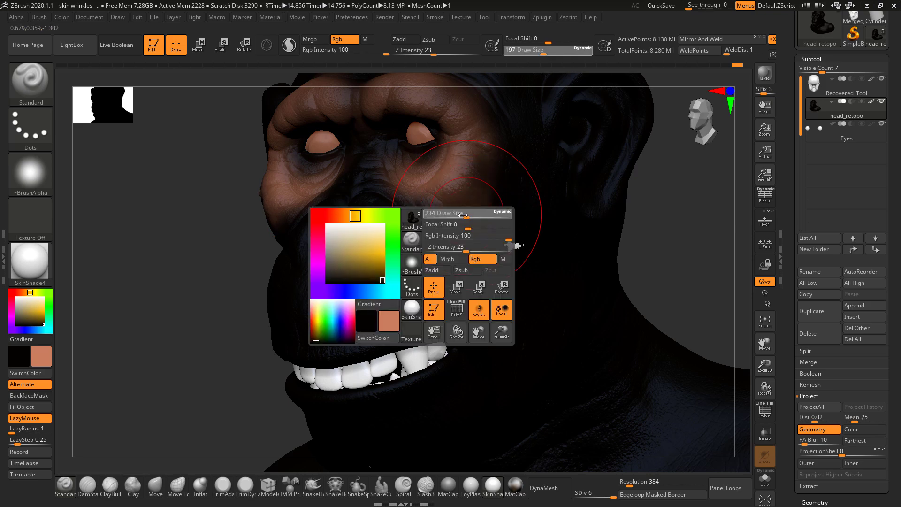
pyautogui.moveTo(149, 308); pyautogui.dragTo(225, 307)
pyautogui.moveTo(511, 235); pyautogui.dragTo(483, 235)
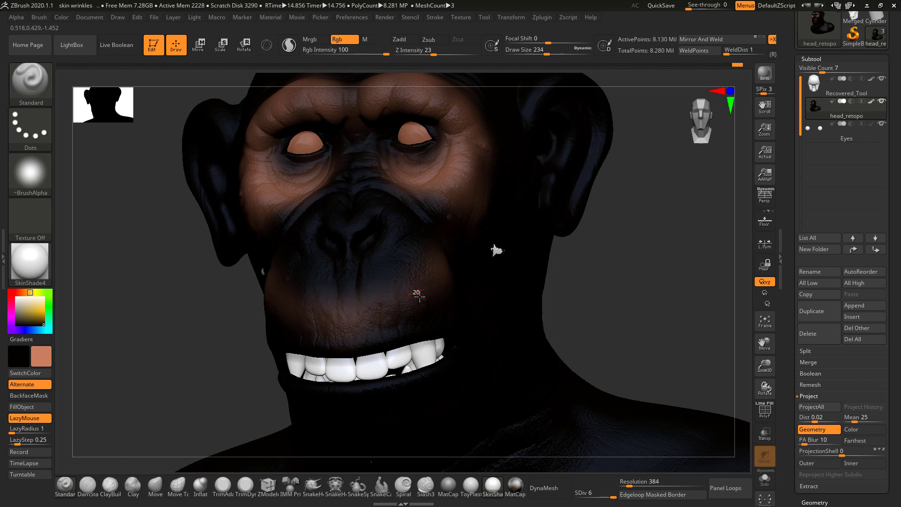
pyautogui.moveTo(493, 249)
pyautogui.mouseDown()
pyautogui.moveTo(508, 271)
pyautogui.moveTo(338, 294)
pyautogui.moveTo(436, 300)
pyautogui.moveTo(451, 312)
pyautogui.moveTo(366, 310)
pyautogui.moveTo(385, 254)
pyautogui.moveTo(328, 255)
pyautogui.moveTo(350, 307)
pyautogui.mouseUp()
pyautogui.moveTo(643, 244)
pyautogui.mouseDown()
pyautogui.moveTo(573, 251)
pyautogui.moveTo(538, 240)
pyautogui.mouseUp()
pyautogui.hotkey('alt', 'Tab')
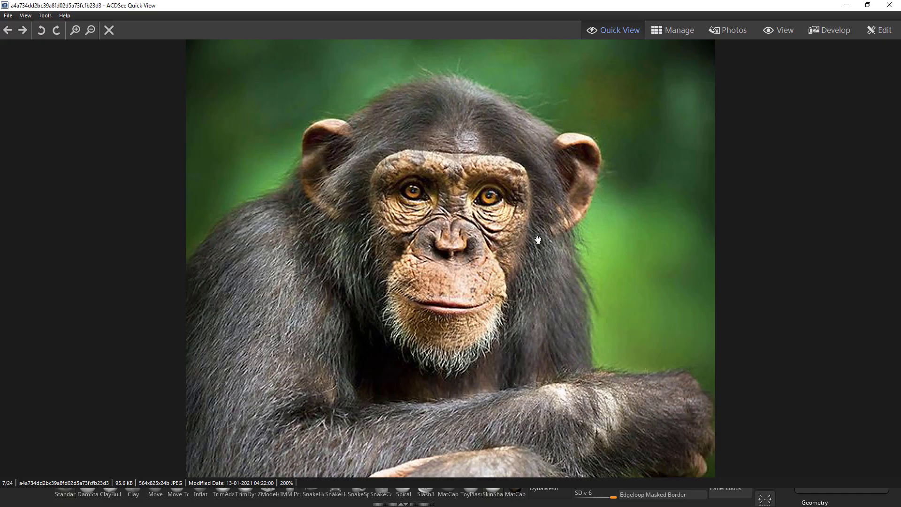
# Switch back to ZBrush and extend the skin tone up the muzzle beside the nostrils, comparing it with the reference photo.
pyautogui.hotkey('alt', 'Tab')
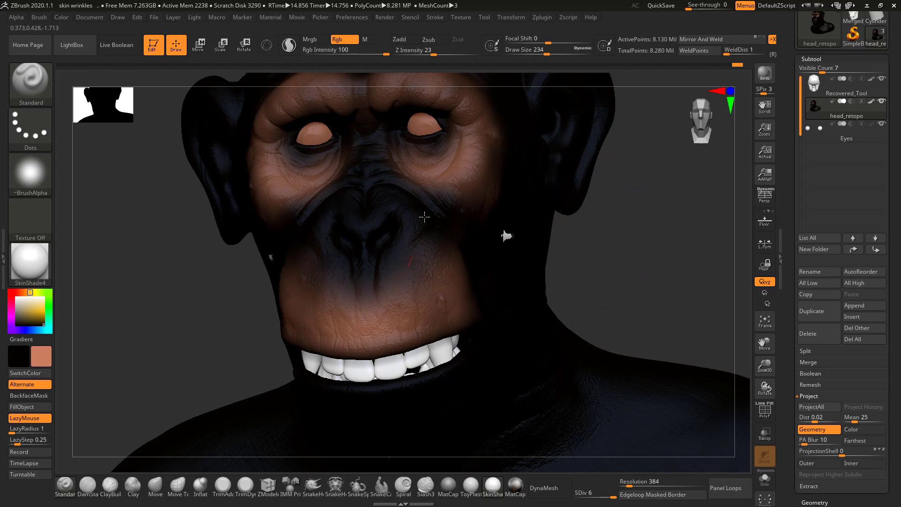
pyautogui.moveTo(407, 233)
pyautogui.mouseDown()
pyautogui.moveTo(328, 273)
pyautogui.moveTo(381, 205)
pyautogui.mouseUp()
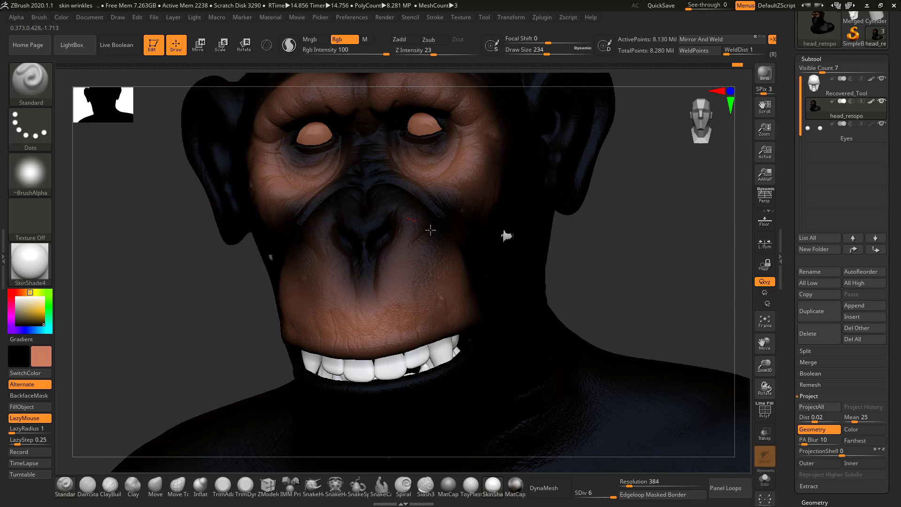
pyautogui.moveTo(430, 229); pyautogui.dragTo(382, 191)
pyautogui.hotkey('alt', 'Tab')
pyautogui.hotkey('alt', 'Tab')
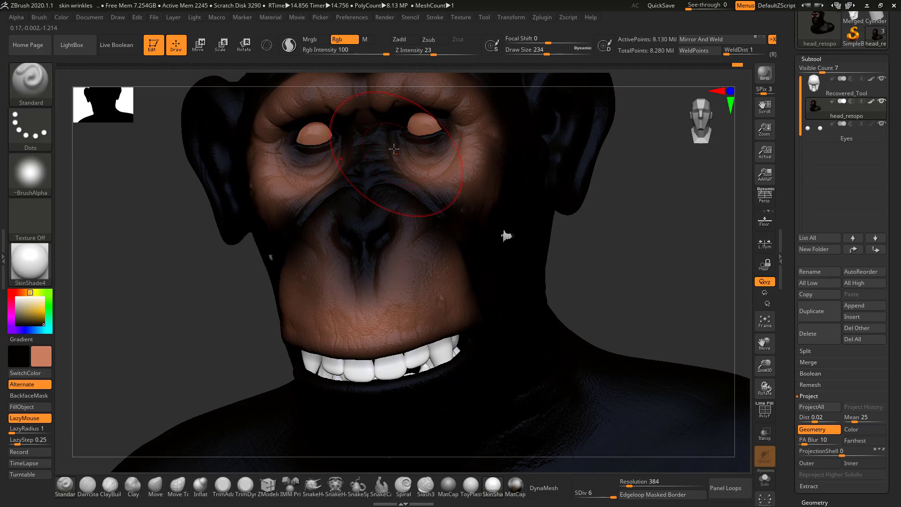
pyautogui.hotkey('alt', 'Tab')
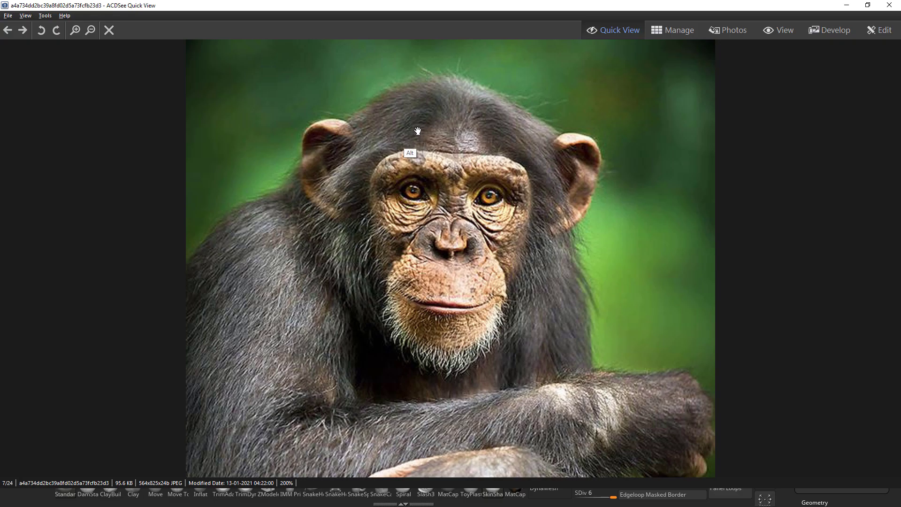
pyautogui.hotkey('alt', 'Tab')
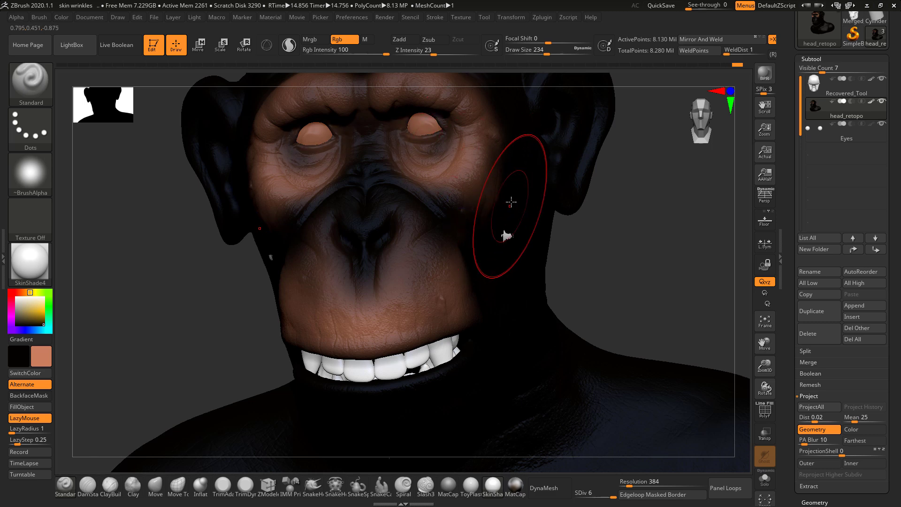
# Paint the skin tone down the cheek below the eye and across the chin and its underside.
pyautogui.moveTo(636, 220); pyautogui.dragTo(483, 237)
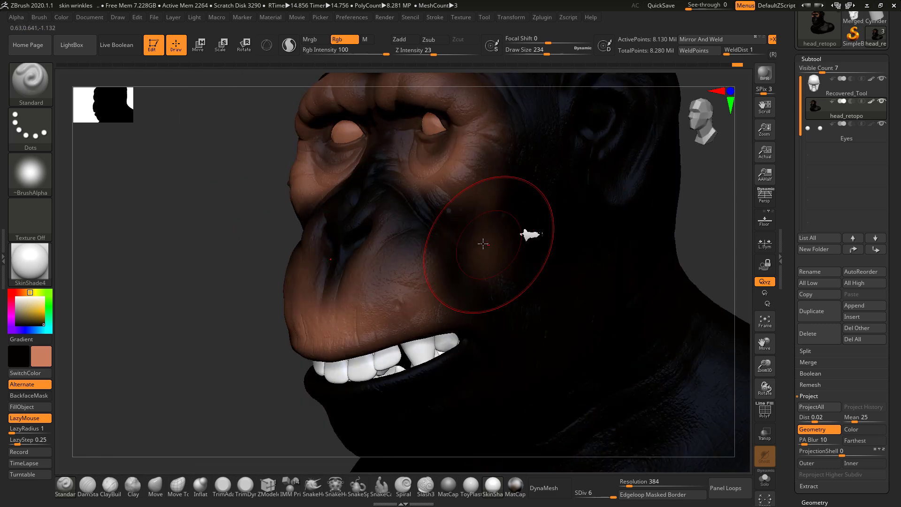
pyautogui.moveTo(225, 399)
pyautogui.mouseDown()
pyautogui.moveTo(220, 319)
pyautogui.moveTo(404, 232)
pyautogui.moveTo(436, 195)
pyautogui.moveTo(409, 235)
pyautogui.moveTo(481, 235)
pyautogui.moveTo(430, 285)
pyautogui.moveTo(419, 259)
pyautogui.mouseUp()
pyautogui.moveTo(637, 225); pyautogui.dragTo(530, 187)
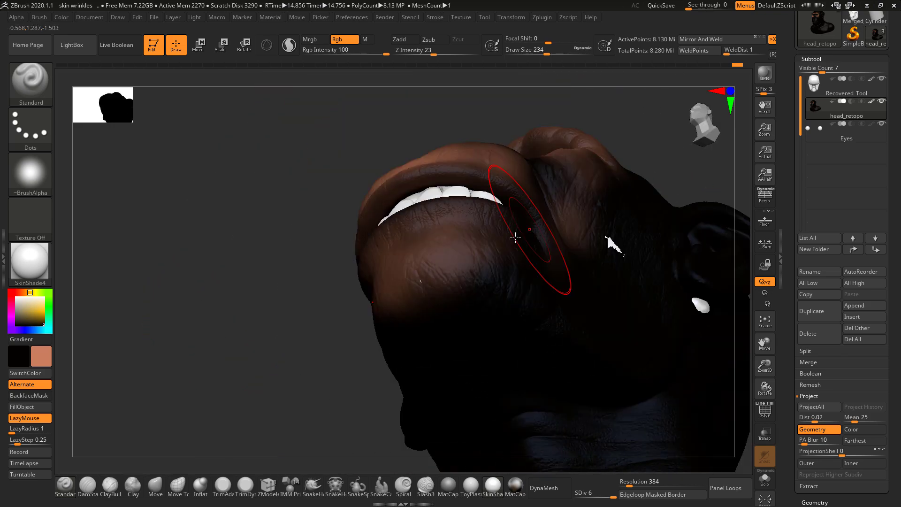
pyautogui.moveTo(544, 234)
pyautogui.mouseDown()
pyautogui.moveTo(504, 307)
pyautogui.moveTo(450, 328)
pyautogui.moveTo(480, 250)
pyautogui.moveTo(422, 305)
pyautogui.moveTo(482, 236)
pyautogui.mouseUp()
pyautogui.moveTo(448, 330)
pyautogui.mouseDown()
pyautogui.moveTo(471, 361)
pyautogui.moveTo(413, 360)
pyautogui.mouseUp()
pyautogui.moveTo(319, 354); pyautogui.dragTo(352, 282)
pyautogui.moveTo(544, 305)
pyautogui.mouseDown()
pyautogui.moveTo(505, 345)
pyautogui.moveTo(498, 379)
pyautogui.mouseUp()
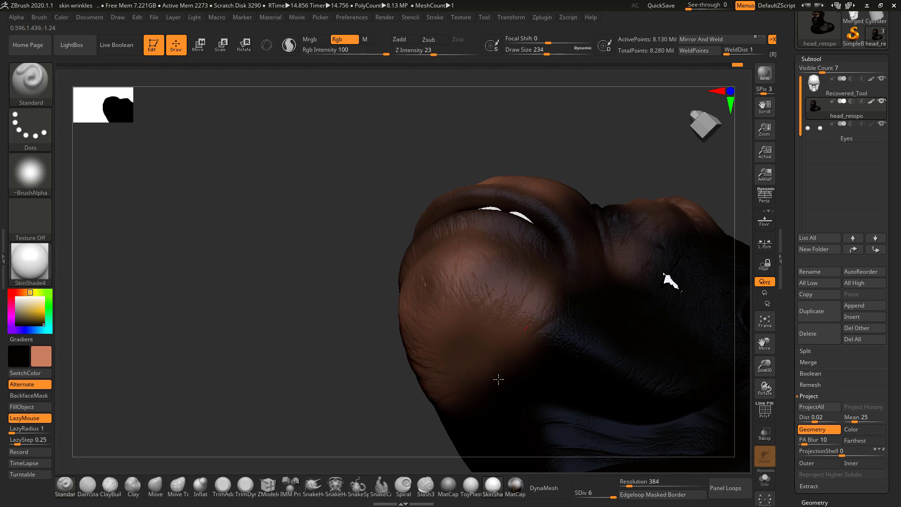
# Set the draw size to 187, paint the cheek fold beside the nose and compare it with the reference photo.
pyautogui.moveTo(358, 256)
pyautogui.mouseDown()
pyautogui.moveTo(382, 342)
pyautogui.moveTo(719, 216)
pyautogui.moveTo(669, 209)
pyautogui.moveTo(647, 241)
pyautogui.moveTo(635, 243)
pyautogui.moveTo(647, 247)
pyautogui.moveTo(642, 267)
pyautogui.moveTo(620, 288)
pyautogui.moveTo(637, 308)
pyautogui.mouseUp()
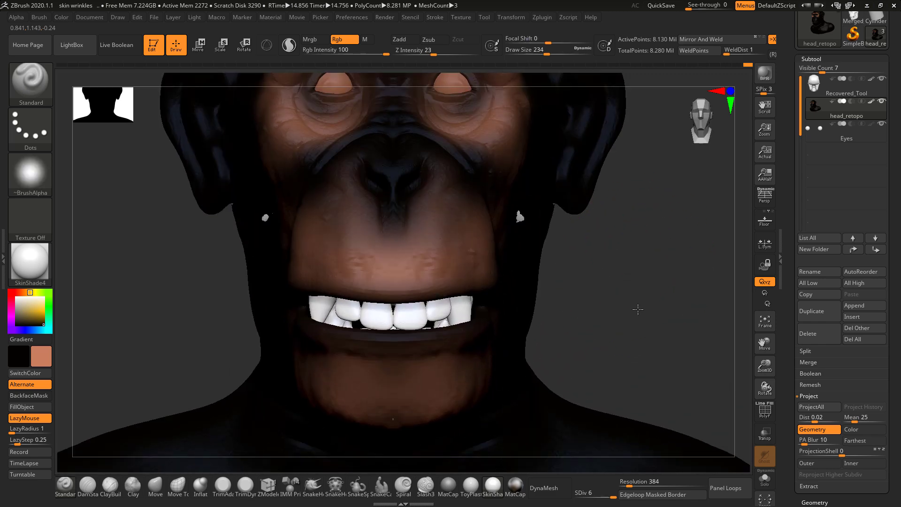
pyautogui.moveTo(634, 240)
pyautogui.keyDown('alt'); pyautogui.mouseDown()
pyautogui.moveTo(627, 290)
pyautogui.moveTo(600, 288)
pyautogui.mouseUp(); pyautogui.keyUp('alt')
pyautogui.press('space')
pyautogui.moveTo(495, 214); pyautogui.dragTo(487, 214)
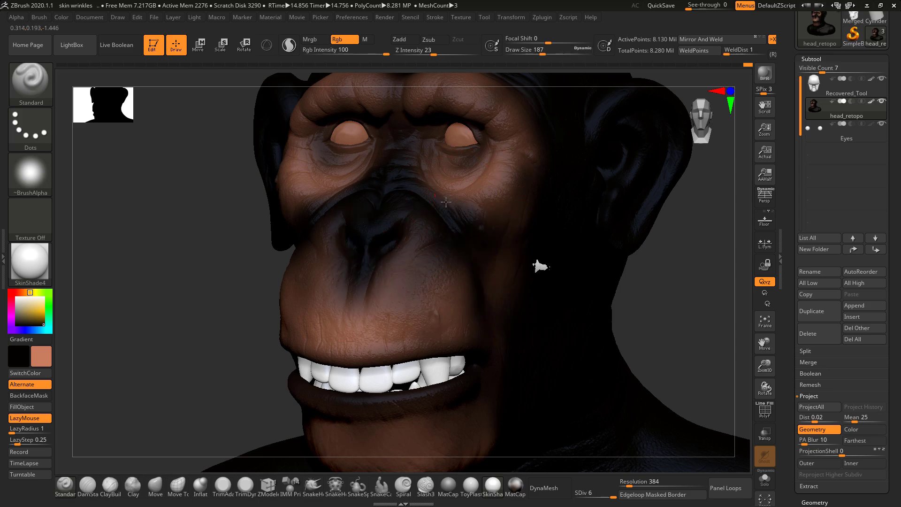
pyautogui.hotkey('alt', 'Tab')
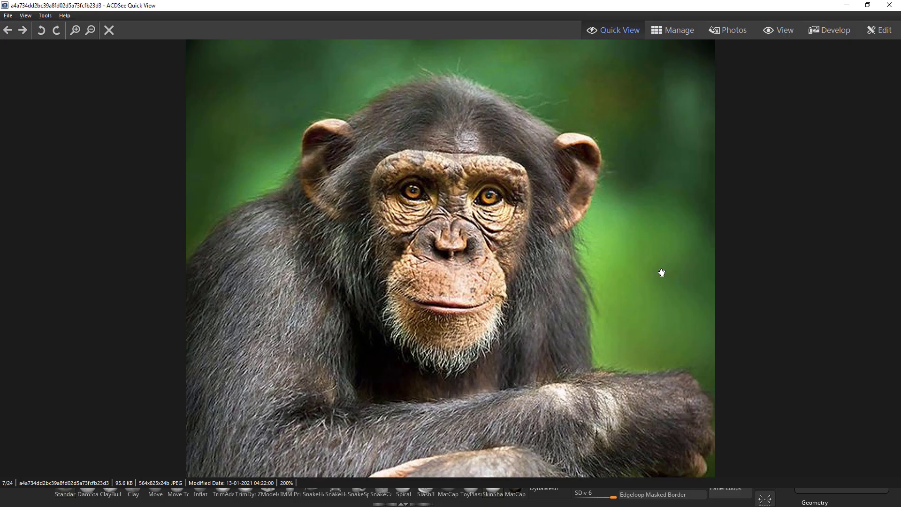
pyautogui.hotkey('alt', 'Tab')
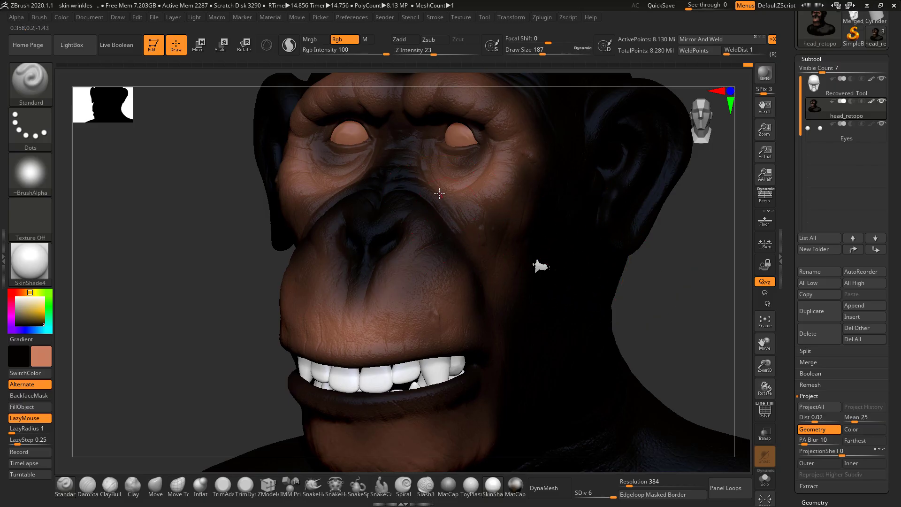
pyautogui.hotkey('alt', 'Tab')
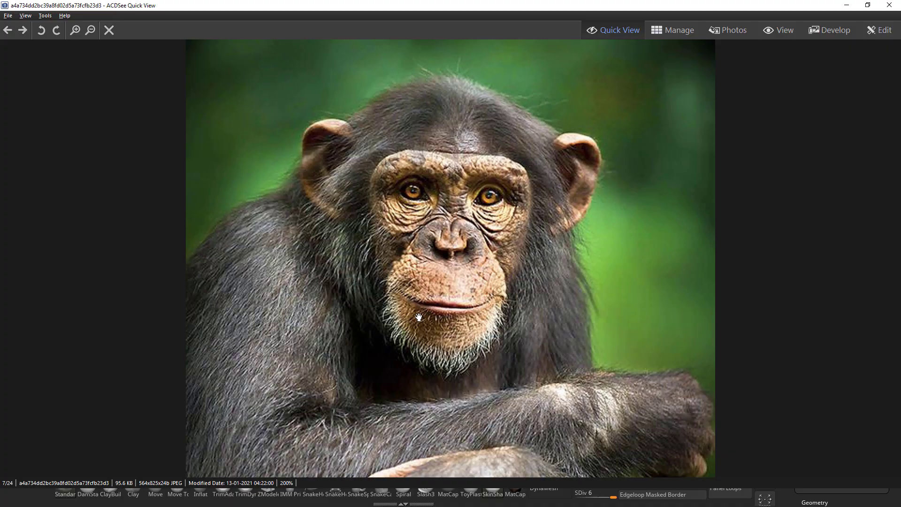
pyautogui.hotkey('alt', 'Tab')
# Build up the skin tone over the sides of the muzzle, from beside the nostrils to the corner of the mouth.
pyautogui.moveTo(416, 234); pyautogui.dragTo(426, 243)
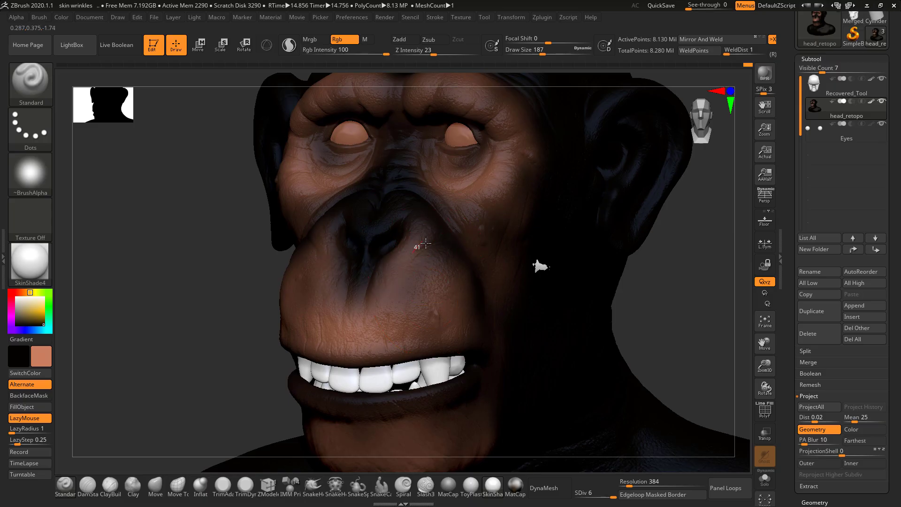
pyautogui.moveTo(418, 284); pyautogui.dragTo(401, 280)
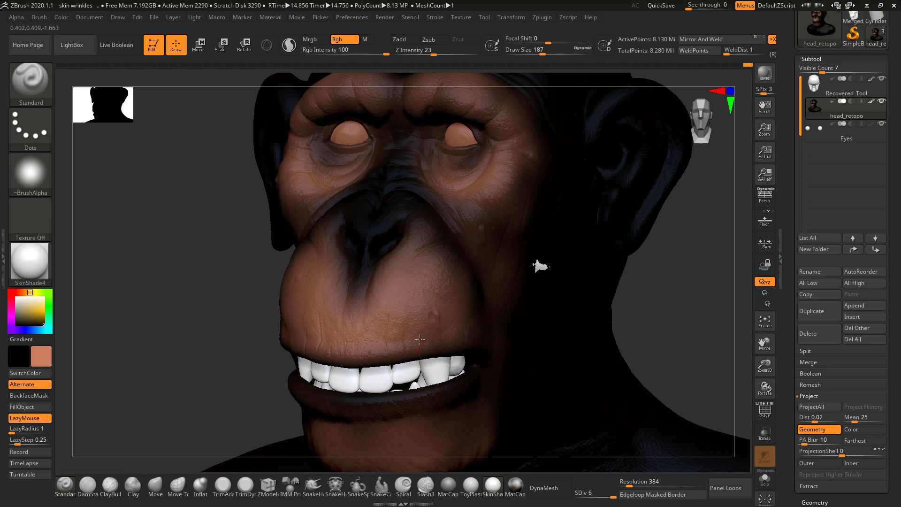
pyautogui.moveTo(419, 339); pyautogui.dragTo(455, 302)
pyautogui.moveTo(684, 261); pyautogui.dragTo(502, 241)
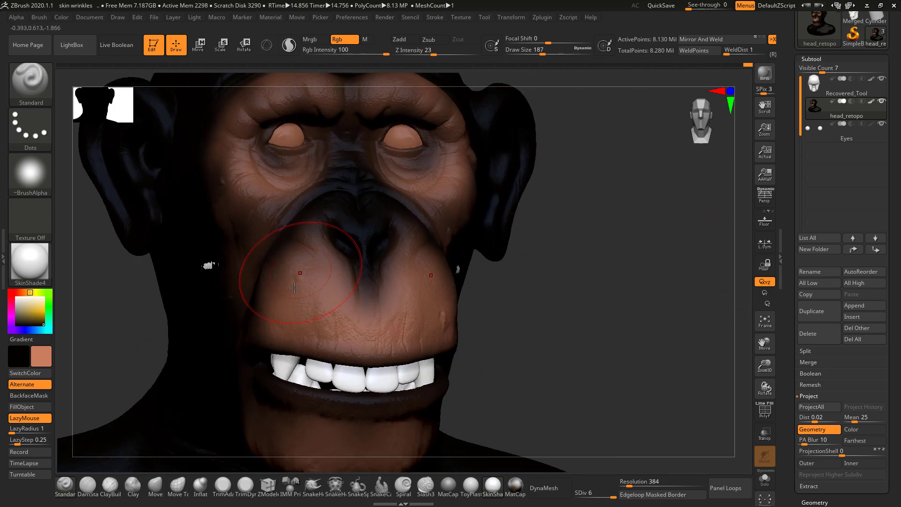
pyautogui.moveTo(601, 233); pyautogui.dragTo(471, 273)
pyautogui.moveTo(264, 267); pyautogui.dragTo(251, 290)
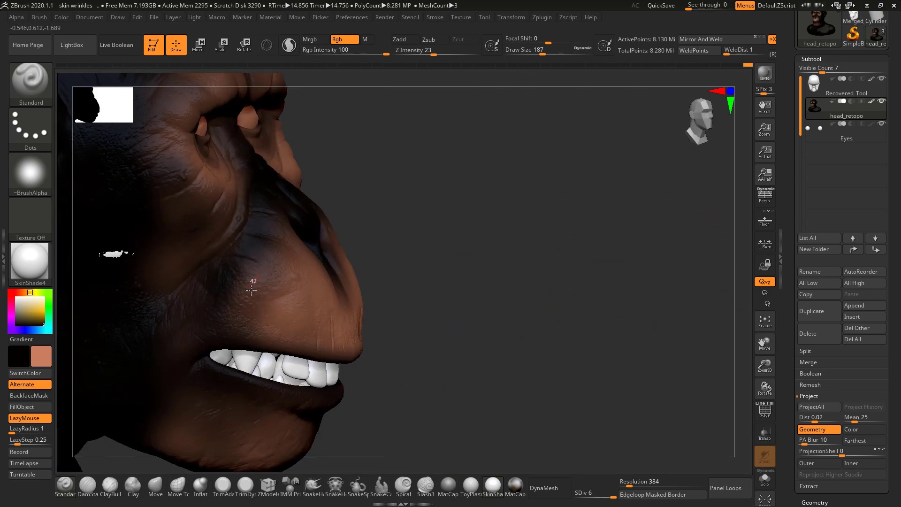
pyautogui.moveTo(216, 324); pyautogui.dragTo(218, 307)
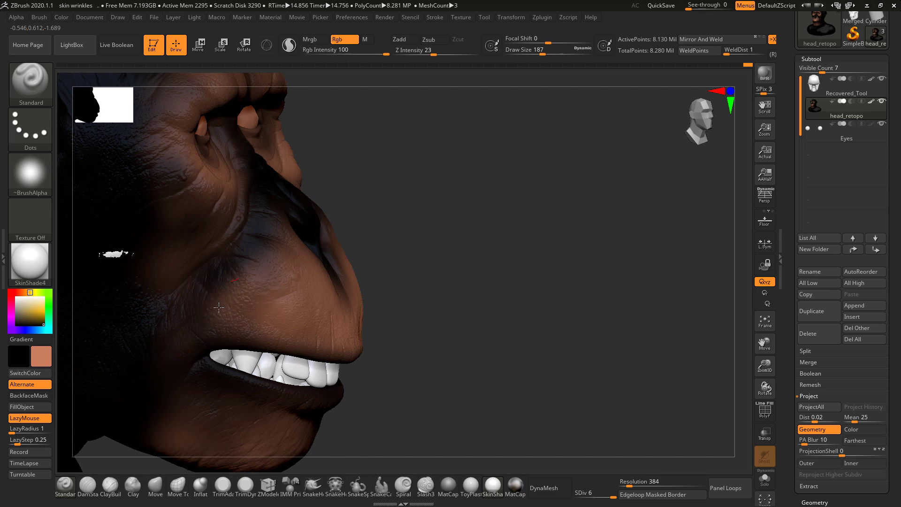
# Strengthen the skin tone on the chin and the side of the lower jaw below the teeth.
pyautogui.keyDown('shift'); pyautogui.moveTo(495, 214); pyautogui.dragTo(518, 211); pyautogui.keyUp('shift')
pyautogui.keyDown('alt'); pyautogui.moveTo(607, 287); pyautogui.dragTo(594, 186); pyautogui.keyUp('alt')
pyautogui.moveTo(594, 190); pyautogui.dragTo(479, 205)
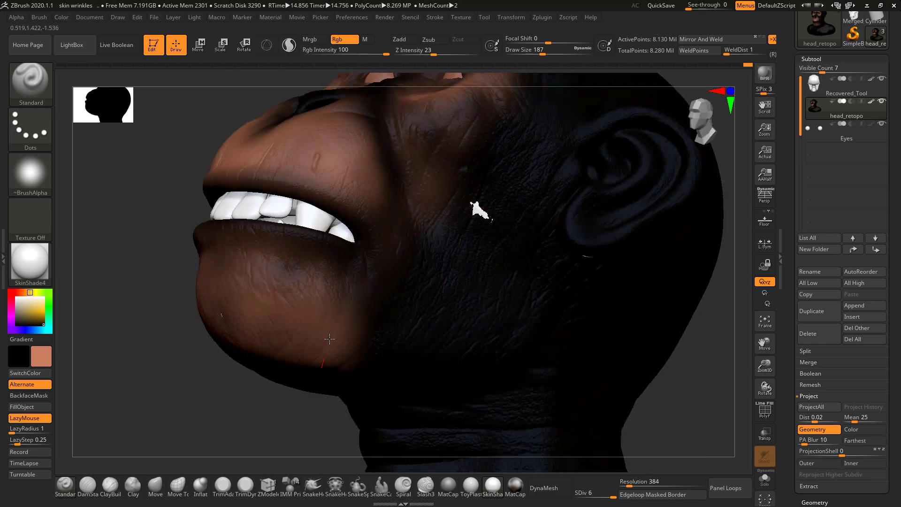
pyautogui.moveTo(183, 366); pyautogui.dragTo(226, 320)
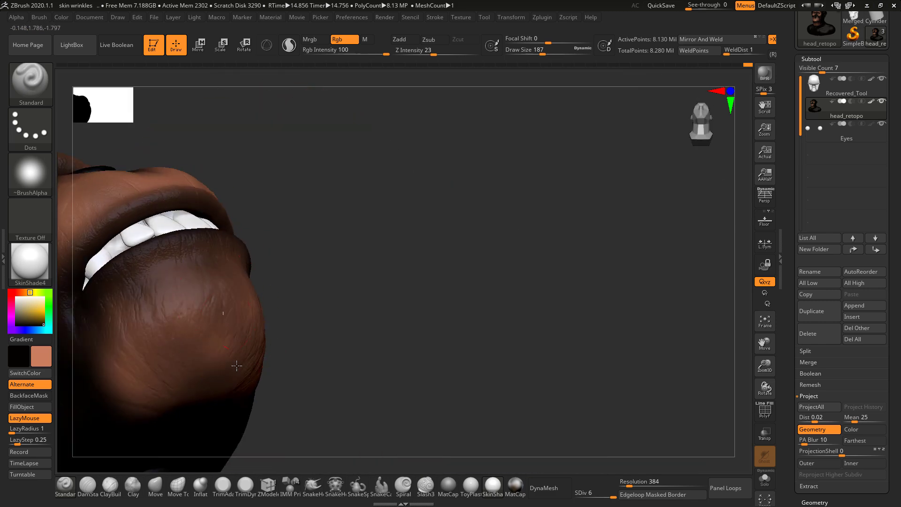
pyautogui.keyDown('alt'); pyautogui.moveTo(434, 233); pyautogui.dragTo(464, 184); pyautogui.keyUp('alt')
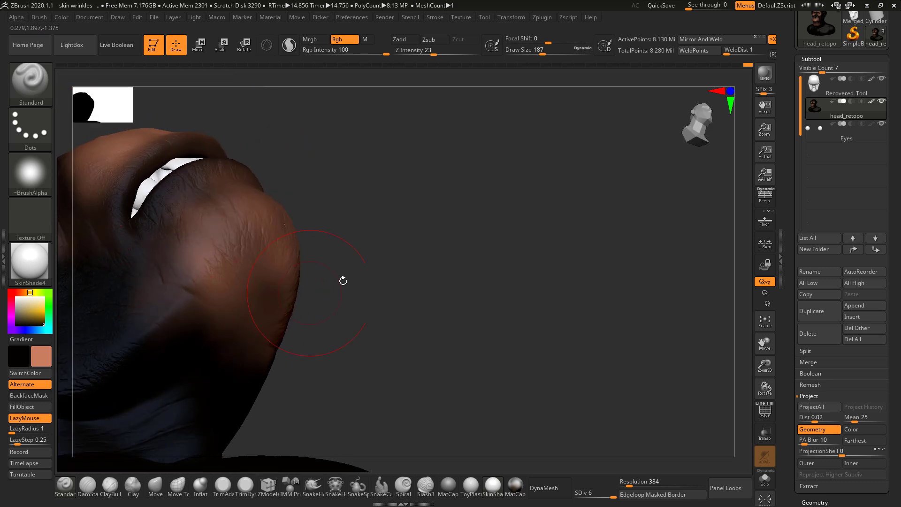
pyautogui.moveTo(343, 281); pyautogui.dragTo(220, 332)
# Set the draw size to 234 and paint the skin tone along the underside of the jaw and behind the mouth corner.
pyautogui.moveTo(456, 306)
pyautogui.mouseDown()
pyautogui.moveTo(463, 251)
pyautogui.moveTo(398, 267)
pyautogui.mouseUp()
pyautogui.press('space')
pyautogui.moveTo(304, 301); pyautogui.dragTo(310, 301)
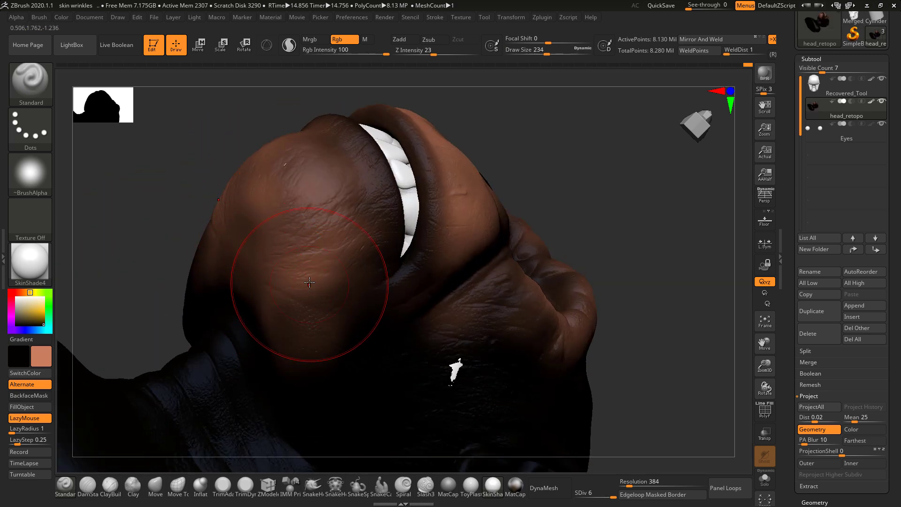
pyautogui.moveTo(218, 164); pyautogui.dragTo(356, 249)
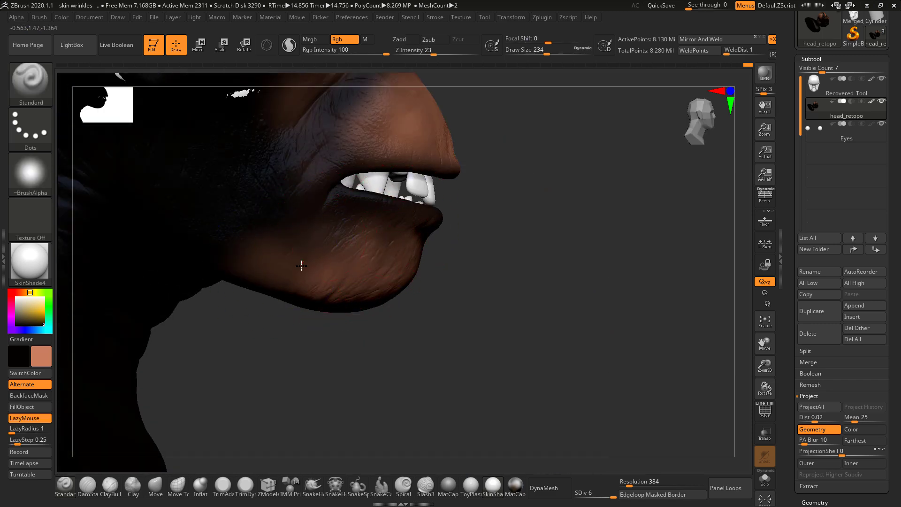
pyautogui.keyDown('alt'); pyautogui.moveTo(529, 234); pyautogui.dragTo(547, 336); pyautogui.keyUp('alt')
pyautogui.moveTo(339, 244)
pyautogui.mouseDown()
pyautogui.moveTo(313, 306)
pyautogui.moveTo(315, 286)
pyautogui.moveTo(334, 285)
pyautogui.mouseUp()
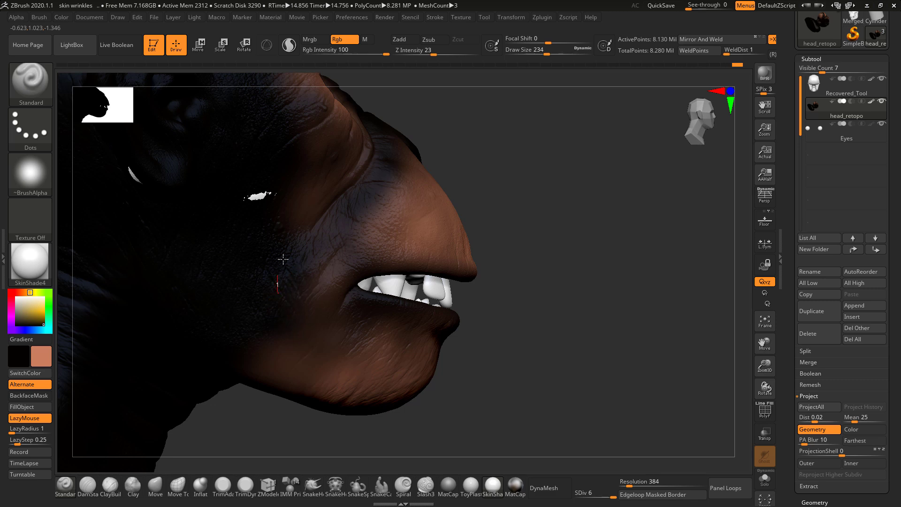
# Paint the skin tone softly over the side of the face between the eye and ear, down to the jaw.
pyautogui.keyDown('alt'); pyautogui.moveTo(510, 210); pyautogui.dragTo(384, 307); pyautogui.keyUp('alt')
pyautogui.keyDown('alt'); pyautogui.moveTo(568, 197); pyautogui.dragTo(564, 106); pyautogui.keyUp('alt')
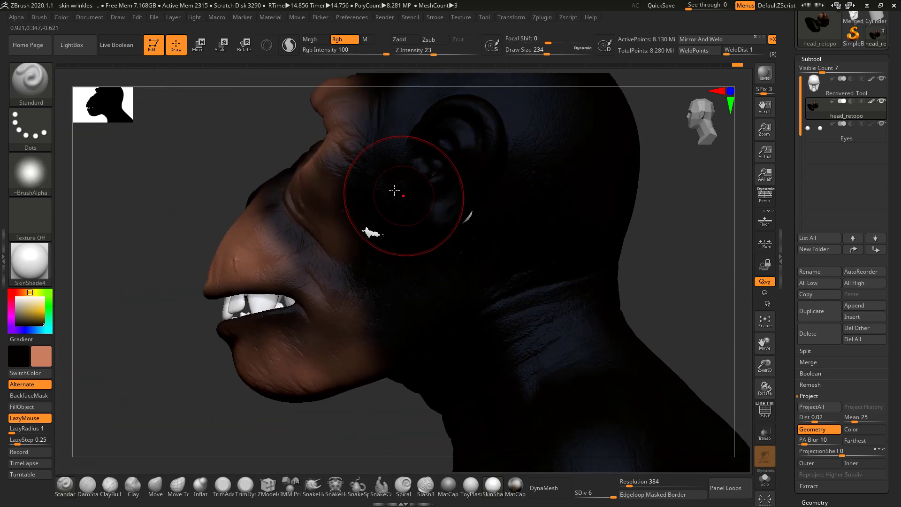
pyautogui.moveTo(381, 149); pyautogui.dragTo(377, 181)
pyautogui.moveTo(362, 241)
pyautogui.mouseDown()
pyautogui.moveTo(376, 267)
pyautogui.moveTo(360, 151)
pyautogui.mouseUp()
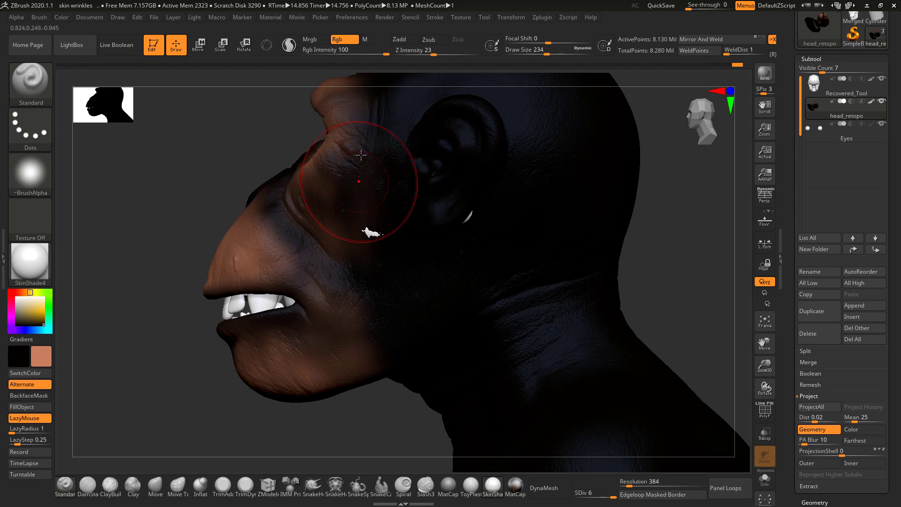
pyautogui.moveTo(389, 294)
pyautogui.mouseDown()
pyautogui.moveTo(391, 228)
pyautogui.moveTo(362, 123)
pyautogui.mouseUp()
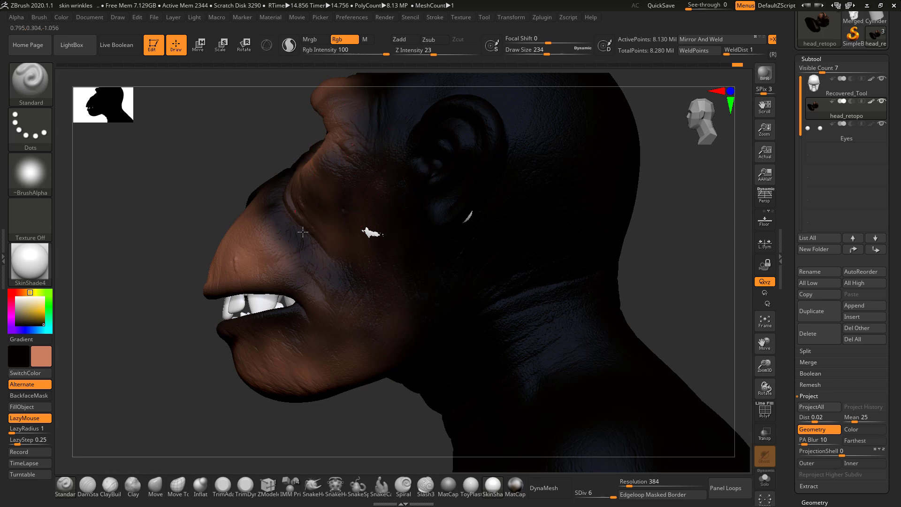
# Paint a soft skin tone over the forehead wrinkles above the brow ridge and out to the temples.
pyautogui.moveTo(192, 233)
pyautogui.keyDown('shift'); pyautogui.mouseDown()
pyautogui.moveTo(529, 195)
pyautogui.moveTo(553, 263)
pyautogui.moveTo(551, 246)
pyautogui.mouseUp(); pyautogui.keyUp('shift')
pyautogui.moveTo(311, 164)
pyautogui.mouseDown()
pyautogui.moveTo(316, 173)
pyautogui.moveTo(394, 164)
pyautogui.moveTo(314, 173)
pyautogui.mouseUp()
pyautogui.moveTo(397, 163); pyautogui.dragTo(314, 166)
pyautogui.moveTo(407, 147); pyautogui.dragTo(403, 143)
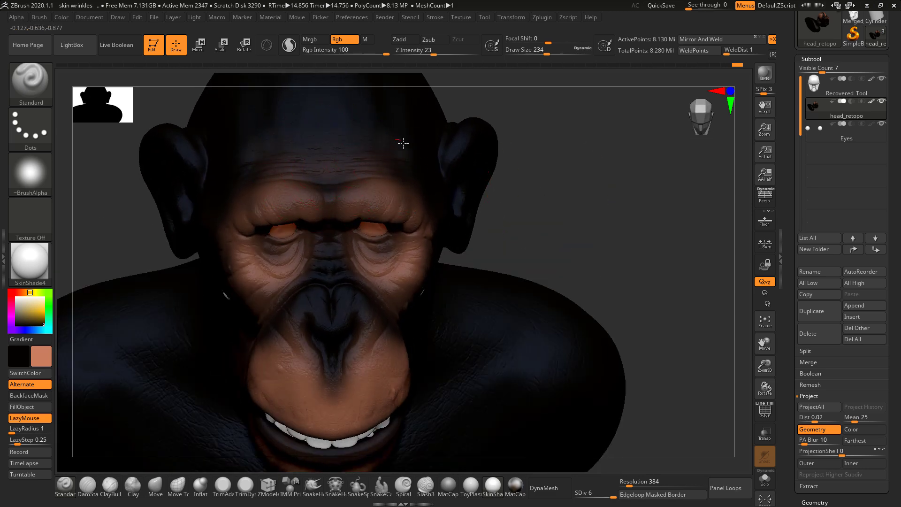
pyautogui.moveTo(526, 188); pyautogui.dragTo(375, 151)
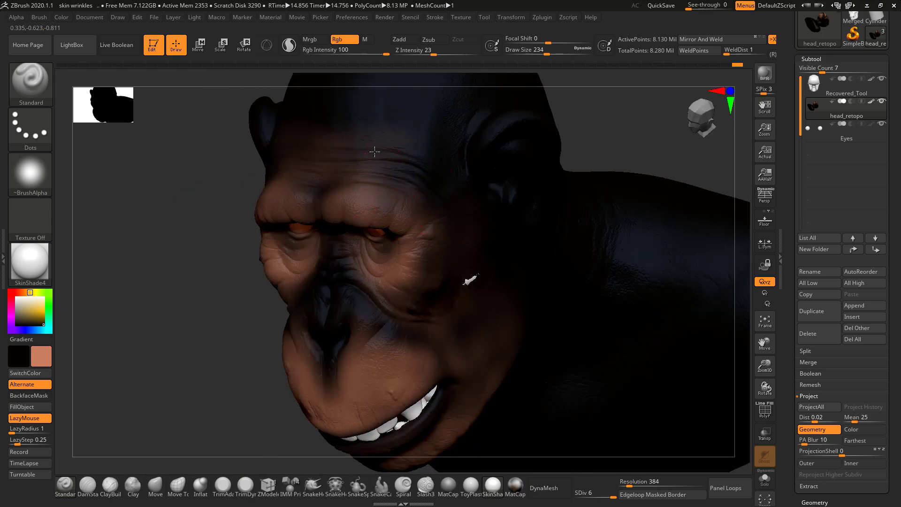
pyautogui.moveTo(446, 196); pyautogui.dragTo(453, 201)
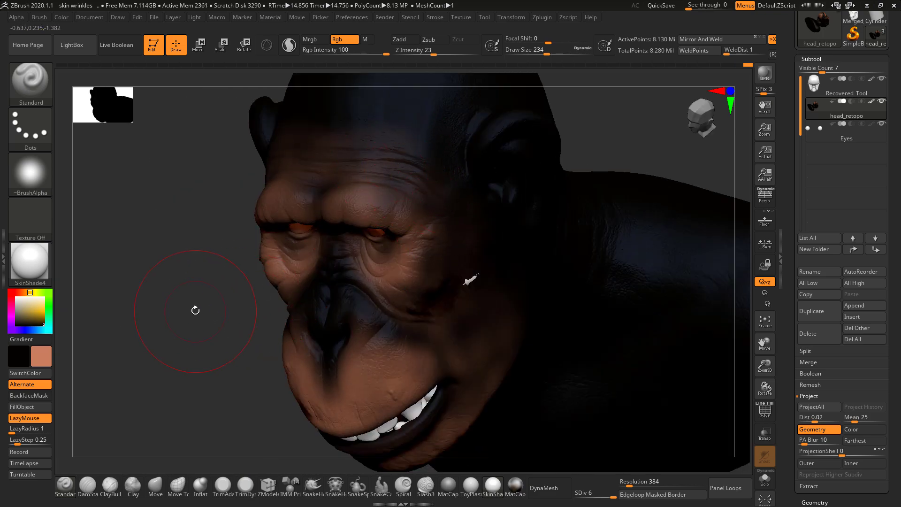
pyautogui.moveTo(196, 310); pyautogui.dragTo(242, 263)
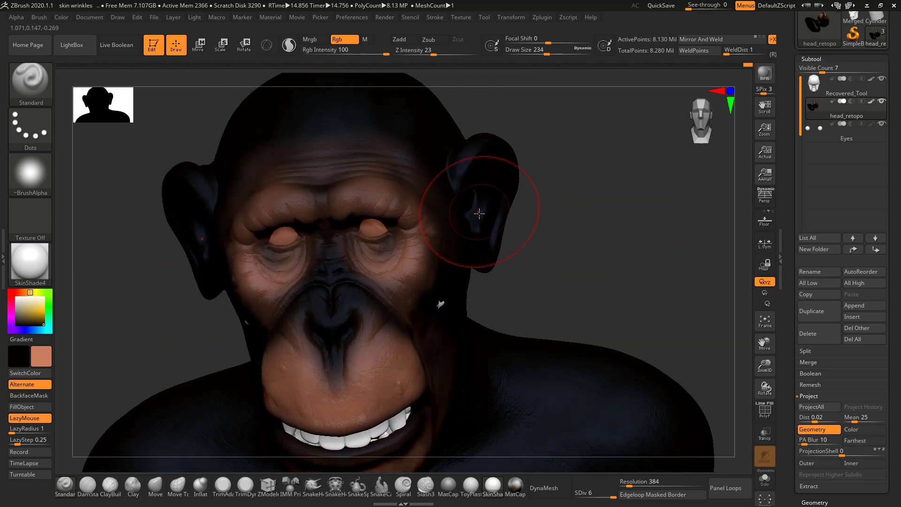
pyautogui.moveTo(563, 178); pyautogui.dragTo(534, 206)
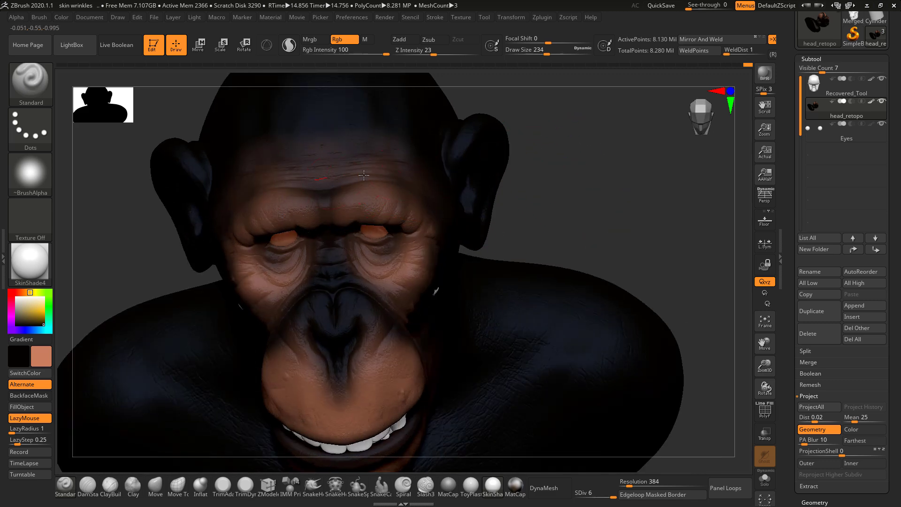
# Paint the skin tone onto both ears, covering the inner surfaces and outer rims.
pyautogui.moveTo(479, 168); pyautogui.dragTo(536, 178)
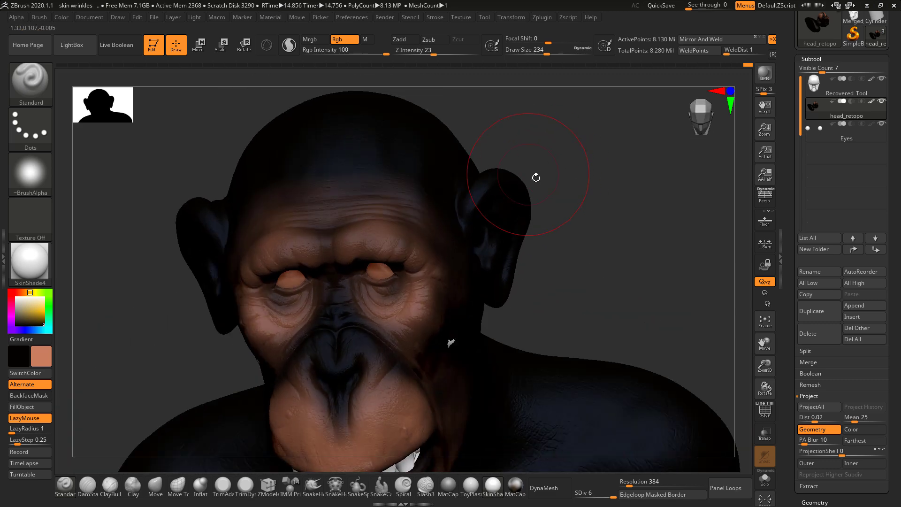
pyautogui.moveTo(503, 226); pyautogui.dragTo(508, 166)
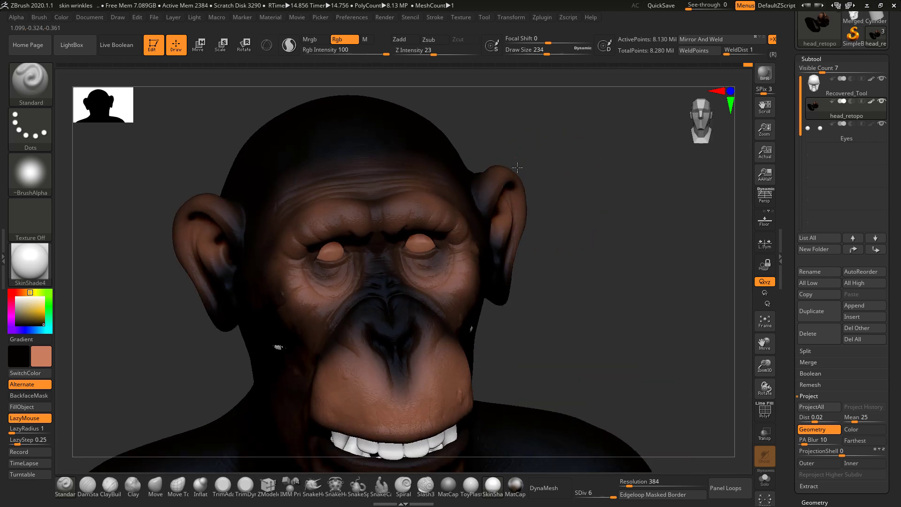
pyautogui.keyDown('alt'); pyautogui.moveTo(594, 239); pyautogui.dragTo(508, 226); pyautogui.keyUp('alt')
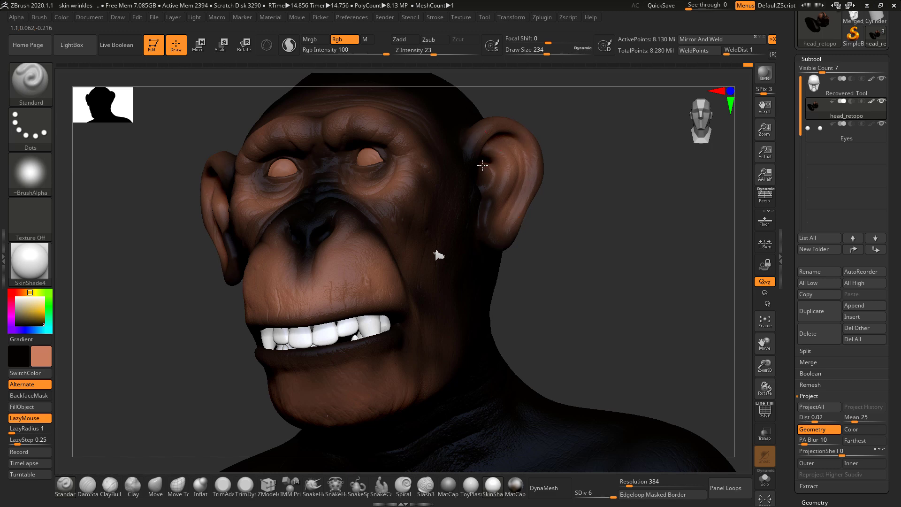
# Paint the skin tone over the backs of both ears.
pyautogui.moveTo(527, 200)
pyautogui.mouseDown()
pyautogui.moveTo(539, 161)
pyautogui.moveTo(521, 150)
pyautogui.mouseUp()
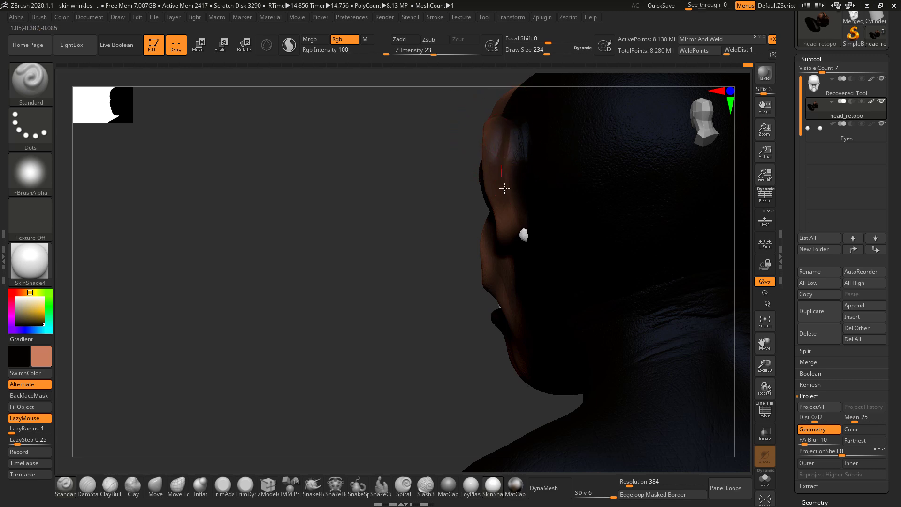
pyautogui.moveTo(452, 185); pyautogui.dragTo(503, 102)
pyautogui.moveTo(427, 229)
pyautogui.mouseDown()
pyautogui.moveTo(502, 211)
pyautogui.moveTo(511, 192)
pyautogui.mouseUp()
pyautogui.moveTo(296, 217); pyautogui.dragTo(419, 235)
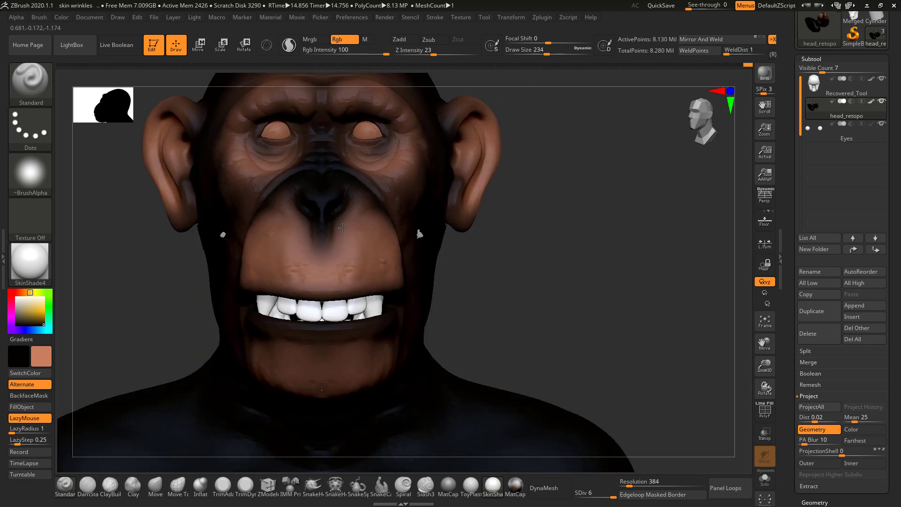
# Switch to the Move brush and enable Zadd for reshaping the head_retopo subtool.
pyautogui.keyDown('alt'); pyautogui.moveTo(543, 255); pyautogui.dragTo(564, 232); pyautogui.keyUp('alt')
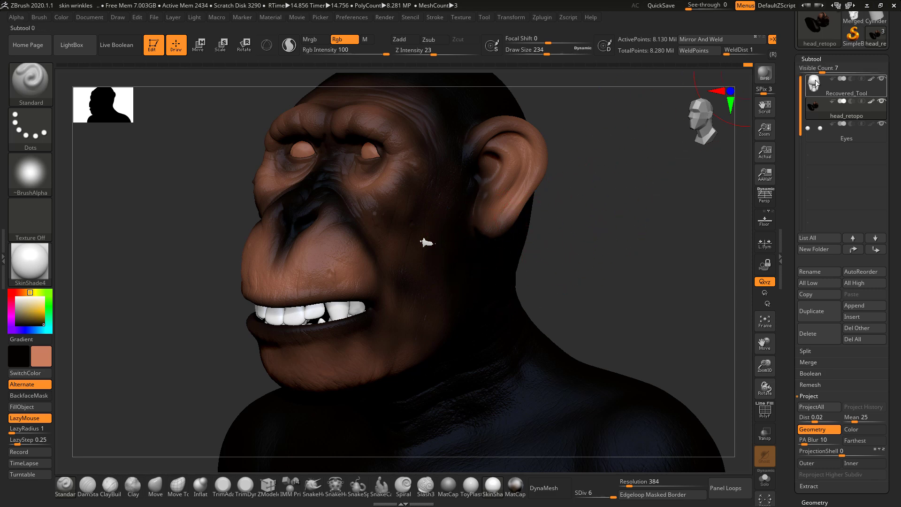
pyautogui.keyDown('shift'); pyautogui.moveTo(593, 246); pyautogui.dragTo(616, 219); pyautogui.keyUp('shift')
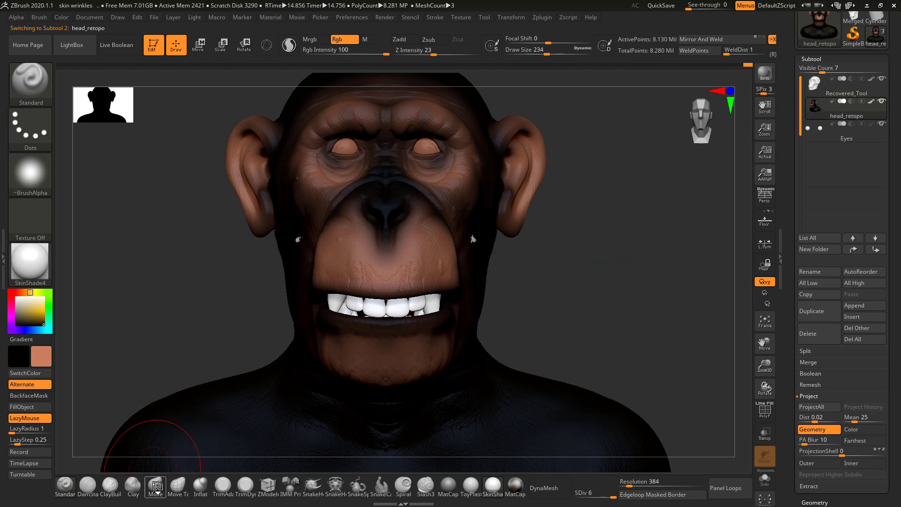
pyautogui.click(155, 485)
pyautogui.keyDown('alt'); pyautogui.moveTo(620, 204); pyautogui.dragTo(579, 275); pyautogui.keyUp('alt')
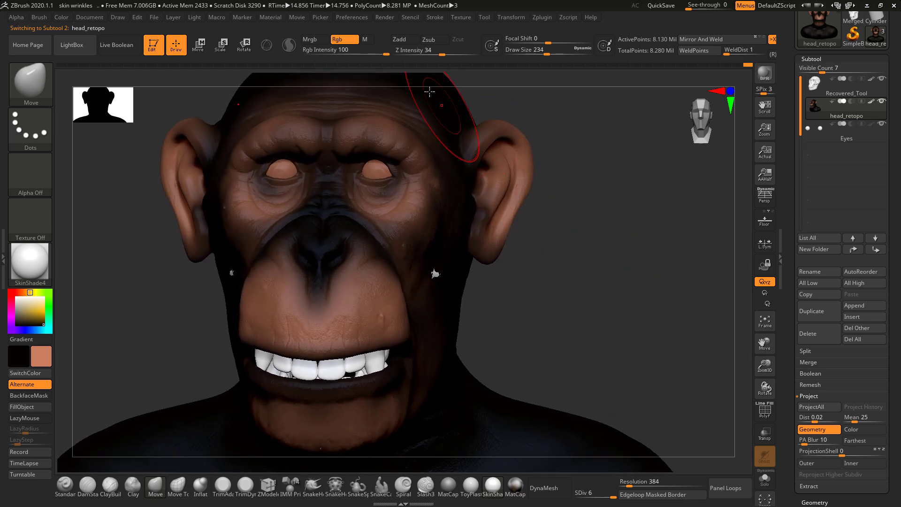
pyautogui.click(400, 40)
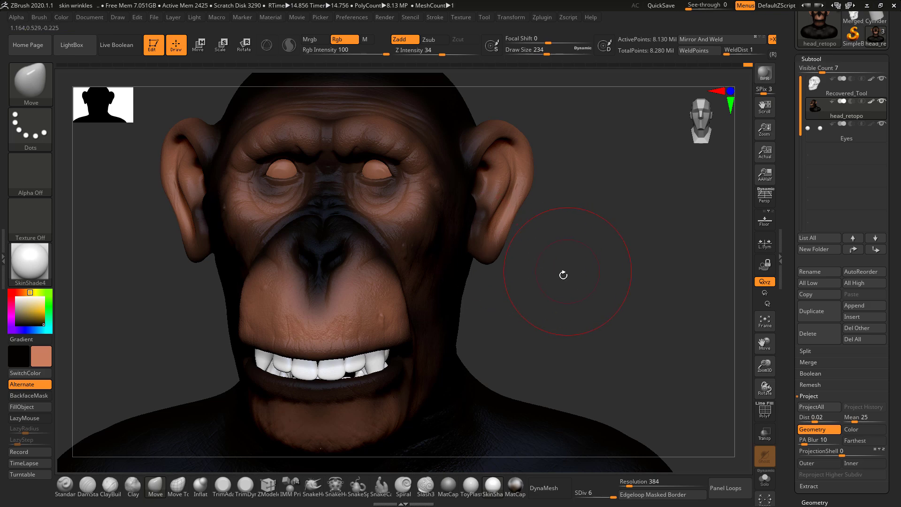
# Try to pull the sides of the head below the ears outward to cover the protruding skull pieces.
pyautogui.moveTo(563, 275)
pyautogui.mouseDown()
pyautogui.moveTo(524, 263)
pyautogui.moveTo(539, 268)
pyautogui.moveTo(549, 254)
pyautogui.moveTo(535, 263)
pyautogui.moveTo(551, 269)
pyautogui.mouseUp()
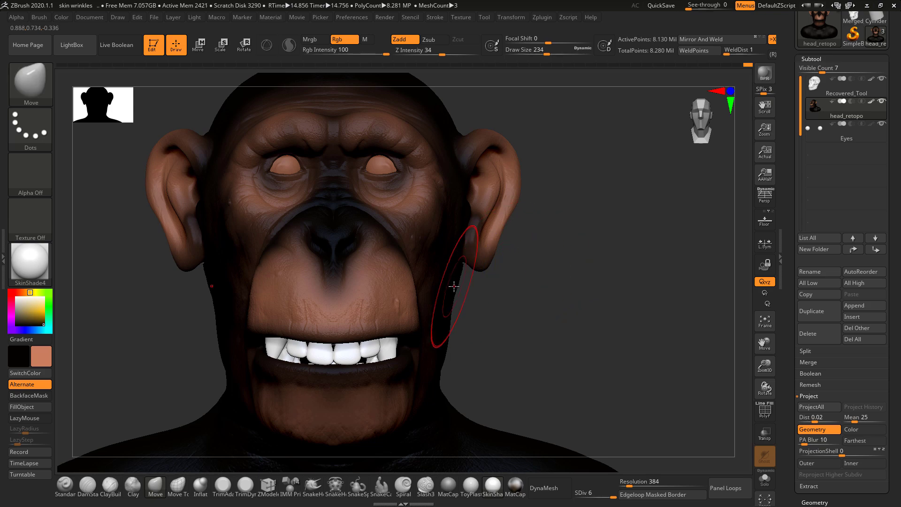
pyautogui.moveTo(508, 280)
pyautogui.mouseDown()
pyautogui.moveTo(595, 250)
pyautogui.moveTo(569, 254)
pyautogui.moveTo(621, 247)
pyautogui.moveTo(666, 177)
pyautogui.moveTo(609, 184)
pyautogui.moveTo(630, 199)
pyautogui.moveTo(584, 263)
pyautogui.mouseUp()
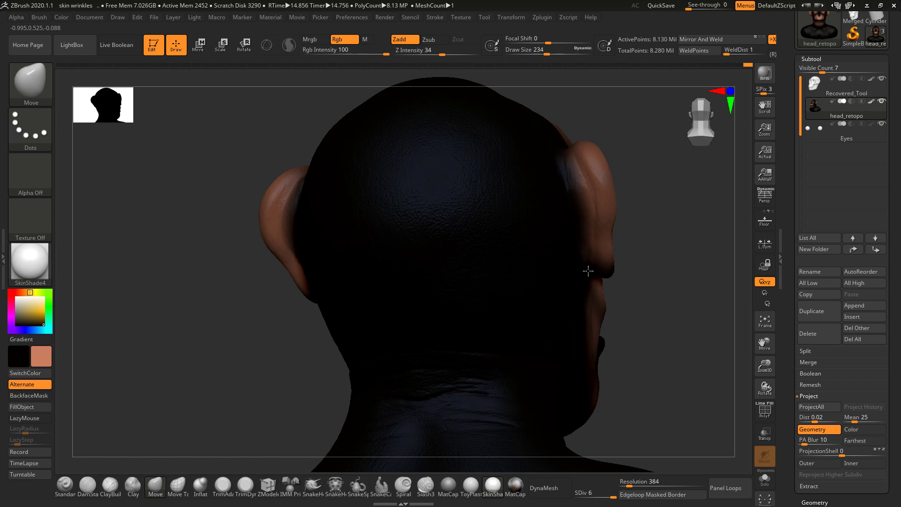
pyautogui.keyDown('shift'); pyautogui.moveTo(641, 215); pyautogui.dragTo(585, 225); pyautogui.keyUp('shift')
pyautogui.keyDown('alt'); pyautogui.moveTo(517, 303); pyautogui.dragTo(174, 311); pyautogui.keyUp('alt')
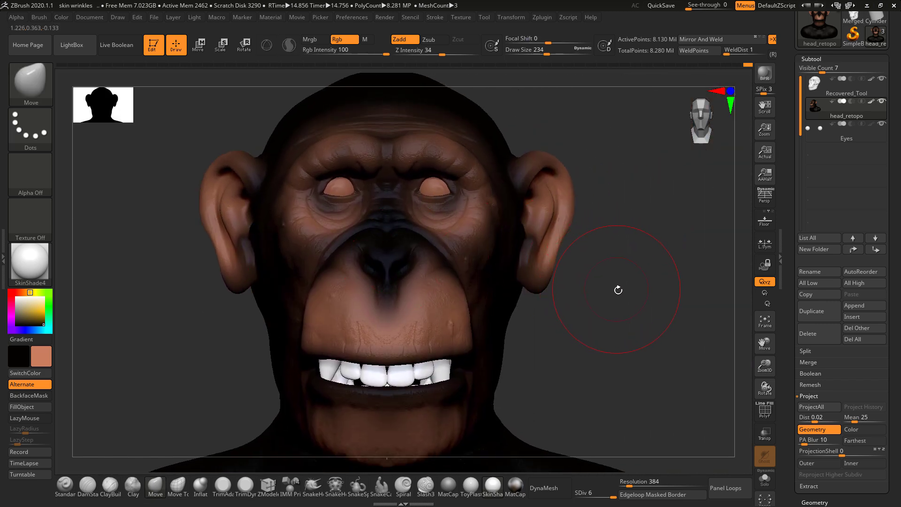
pyautogui.press('ctrl')
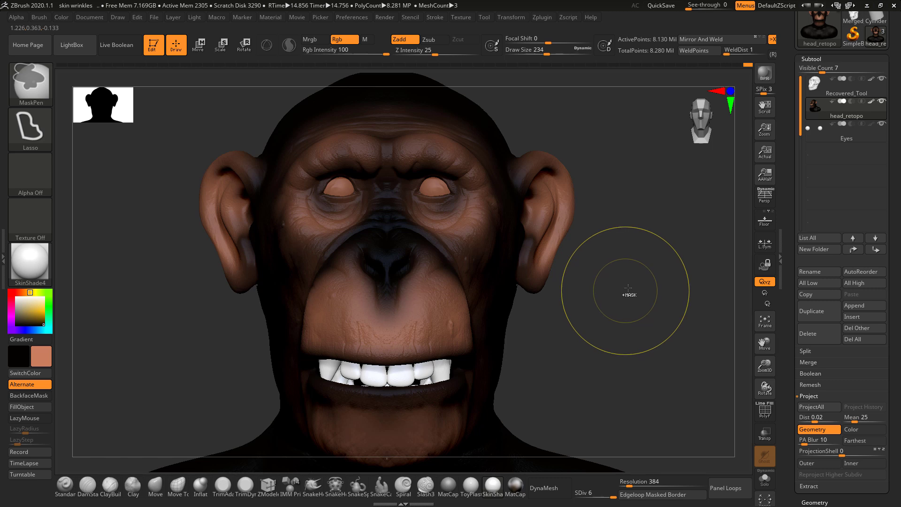
pyautogui.press('ctrl')
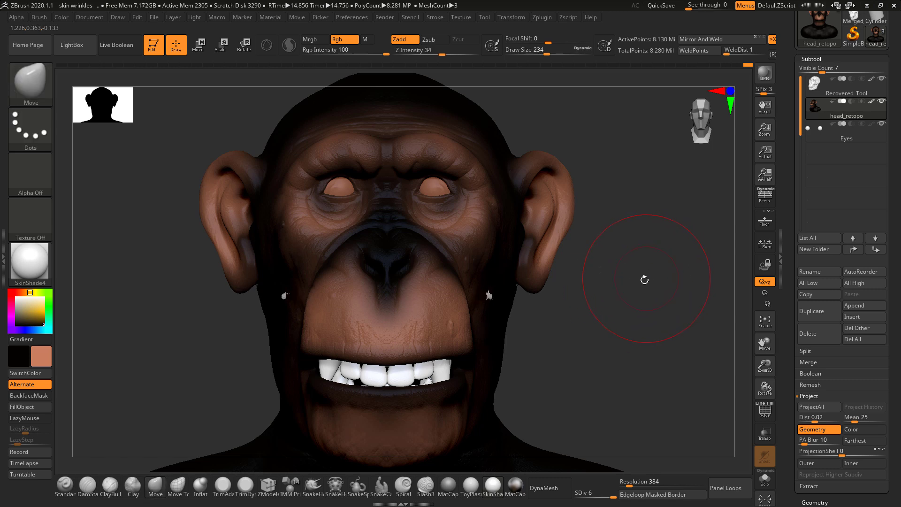
pyautogui.hotkey('ctrl', 'shift')
# On the Recovered_Tool subtool, push the protruding skull parts below the ears inside the head using a draw size of 145.
pyautogui.moveTo(642, 284)
pyautogui.mouseDown()
pyautogui.moveTo(658, 232)
pyautogui.moveTo(565, 235)
pyautogui.moveTo(657, 254)
pyautogui.moveTo(631, 243)
pyautogui.mouseUp()
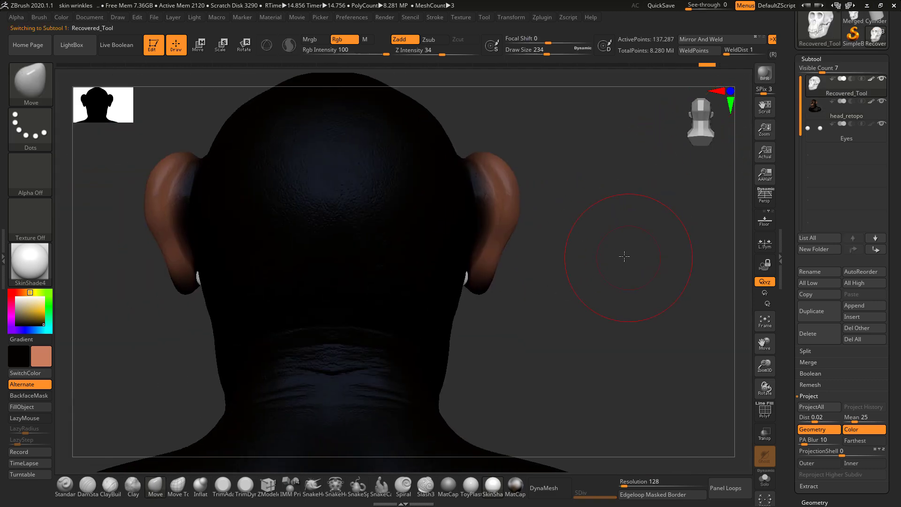
pyautogui.press('s')
pyautogui.moveTo(516, 274)
pyautogui.mouseDown()
pyautogui.moveTo(509, 258)
pyautogui.moveTo(463, 280)
pyautogui.mouseUp()
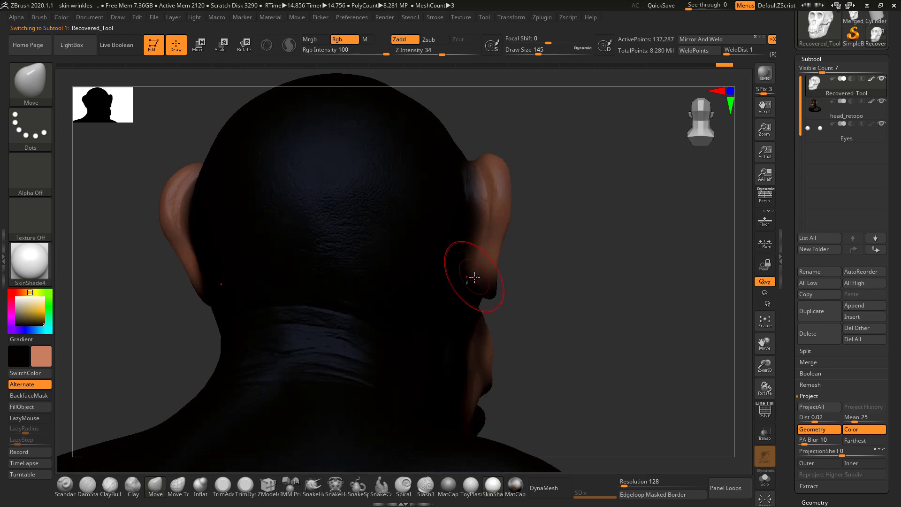
pyautogui.moveTo(519, 235); pyautogui.dragTo(200, 317)
pyautogui.moveTo(678, 281); pyautogui.dragTo(583, 241)
# Return to head_retopo and paint the skin tone over the throat and sides of the neck with the Standard brush at draw size 257.
pyautogui.click(812, 106)
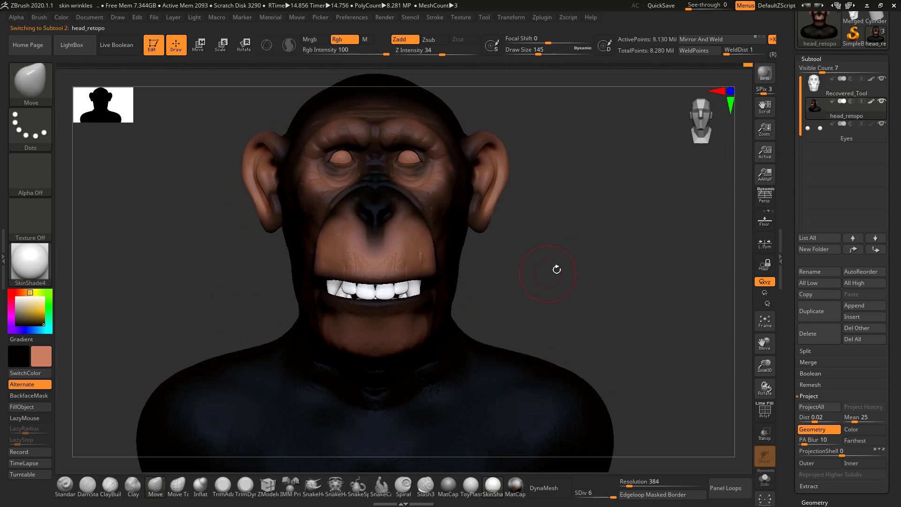
pyautogui.moveTo(556, 267)
pyautogui.keyDown('alt'); pyautogui.mouseDown()
pyautogui.moveTo(601, 216)
pyautogui.moveTo(604, 222)
pyautogui.moveTo(573, 197)
pyautogui.moveTo(558, 206)
pyautogui.moveTo(547, 177)
pyautogui.moveTo(509, 183)
pyautogui.mouseUp(); pyautogui.keyUp('alt')
pyautogui.press('space')
pyautogui.click(69, 485)
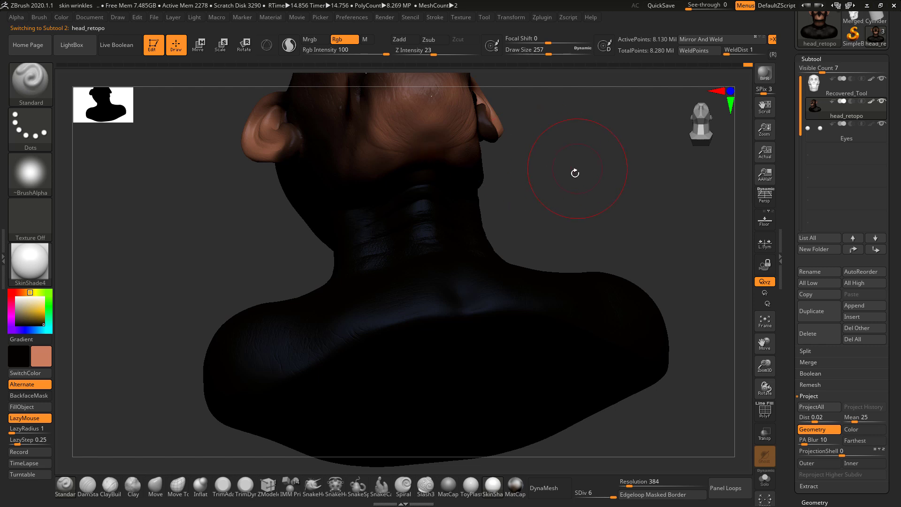
pyautogui.moveTo(575, 174)
pyautogui.mouseDown()
pyautogui.moveTo(450, 183)
pyautogui.moveTo(465, 193)
pyautogui.moveTo(408, 259)
pyautogui.mouseUp()
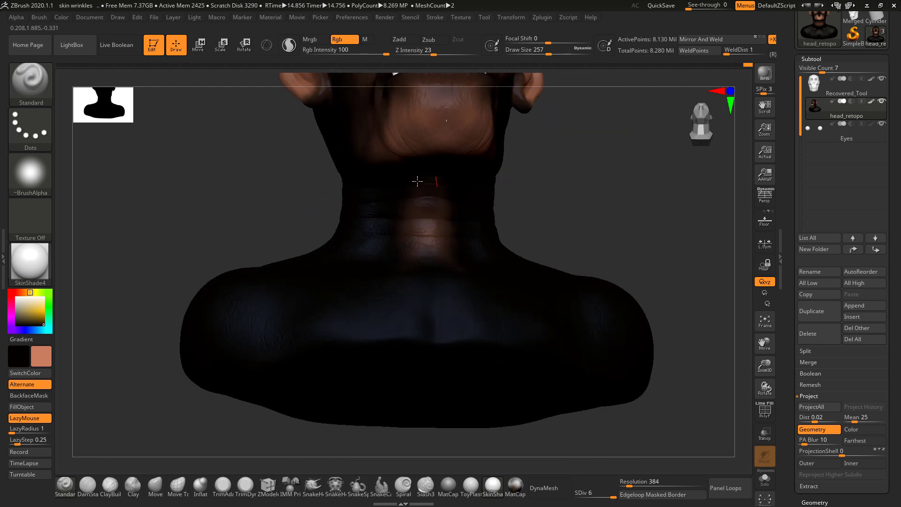
pyautogui.moveTo(509, 193); pyautogui.dragTo(542, 182)
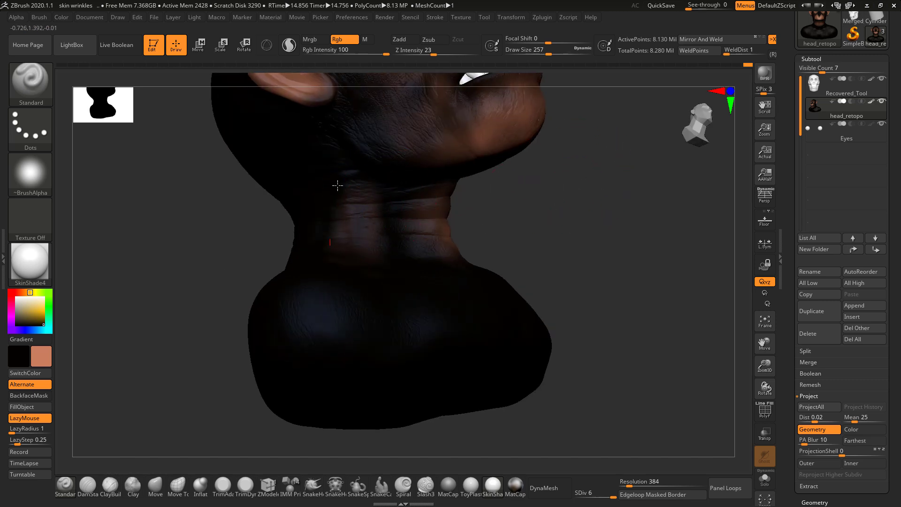
pyautogui.press('shift')
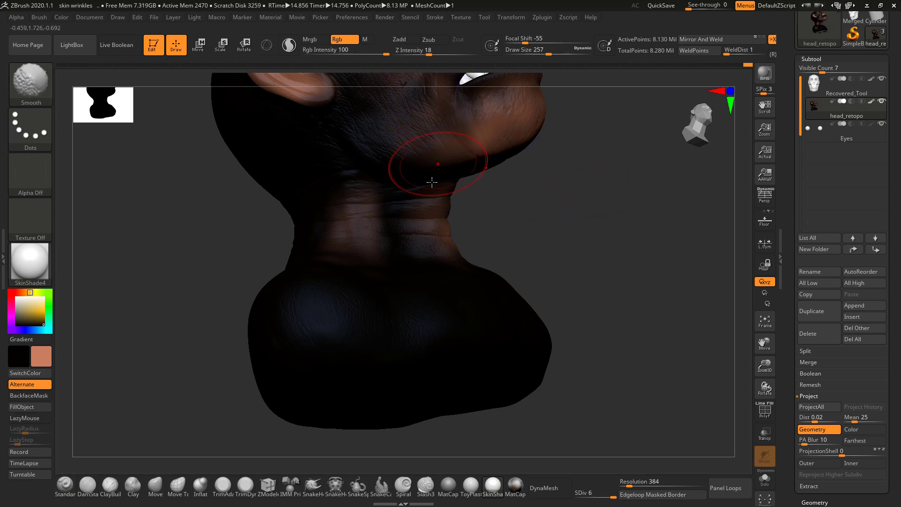
pyautogui.moveTo(647, 197)
pyautogui.mouseDown()
pyautogui.moveTo(597, 185)
pyautogui.moveTo(537, 226)
pyautogui.mouseUp()
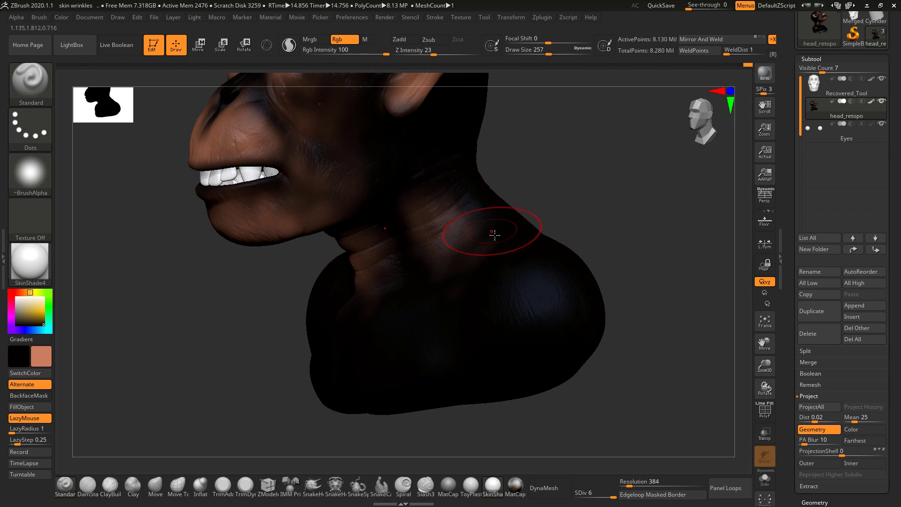
# Set the draw size to 351 and paint the skin tone softly over the shoulders.
pyautogui.moveTo(585, 197); pyautogui.dragTo(626, 209)
pyautogui.press('space')
pyautogui.moveTo(540, 315)
pyautogui.mouseDown()
pyautogui.moveTo(618, 269)
pyautogui.moveTo(576, 291)
pyautogui.moveTo(561, 340)
pyautogui.moveTo(531, 334)
pyautogui.moveTo(612, 323)
pyautogui.mouseUp()
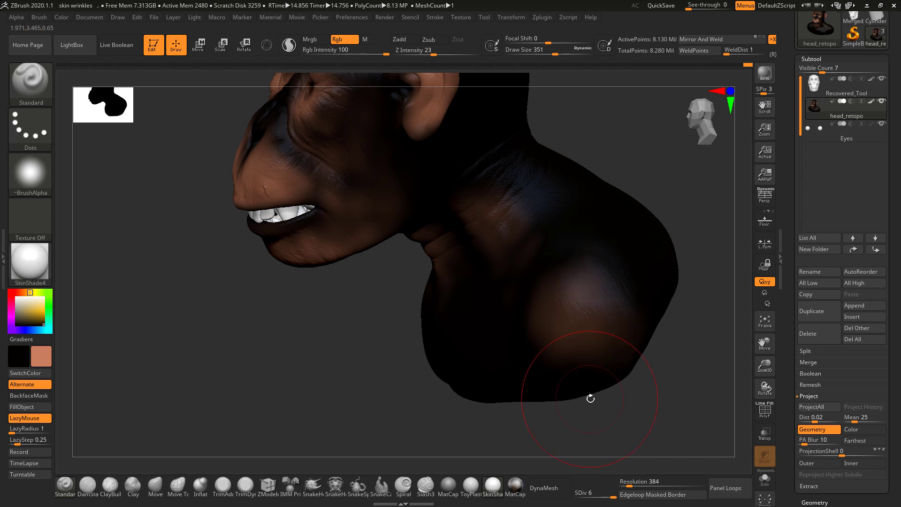
pyautogui.moveTo(592, 404); pyautogui.dragTo(645, 416)
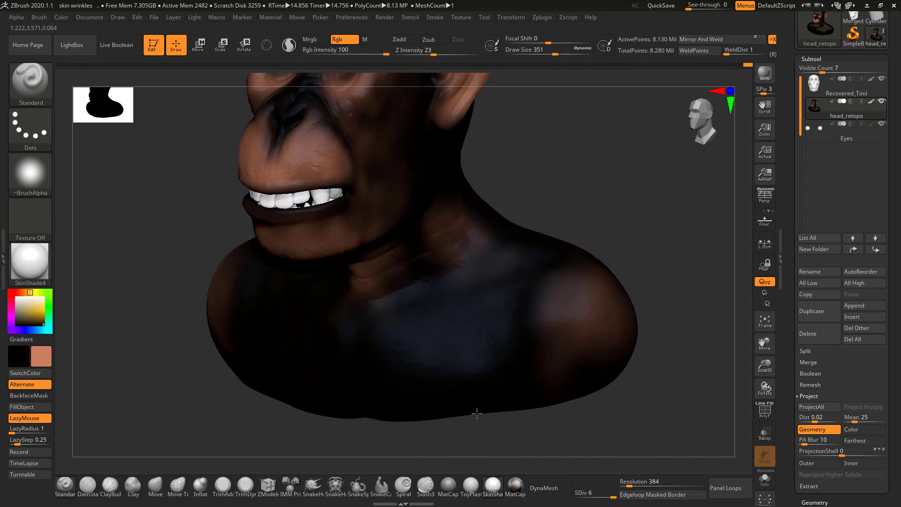
# Set the focal shift to 34 and paint the skin tone across both sides of the chest.
pyautogui.moveTo(476, 416); pyautogui.dragTo(525, 413)
pyautogui.press('space')
pyautogui.moveTo(420, 355); pyautogui.dragTo(436, 354)
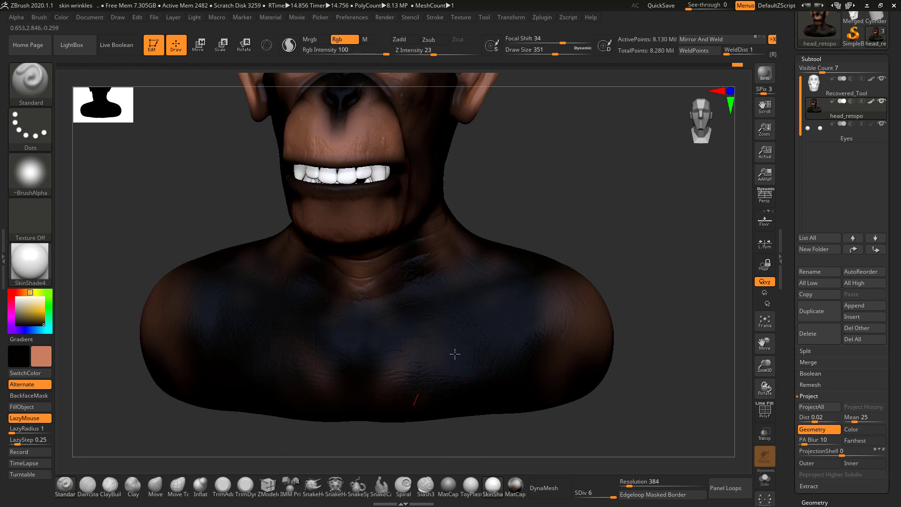
pyautogui.moveTo(400, 315); pyautogui.dragTo(435, 356)
pyautogui.moveTo(436, 410); pyautogui.dragTo(514, 370)
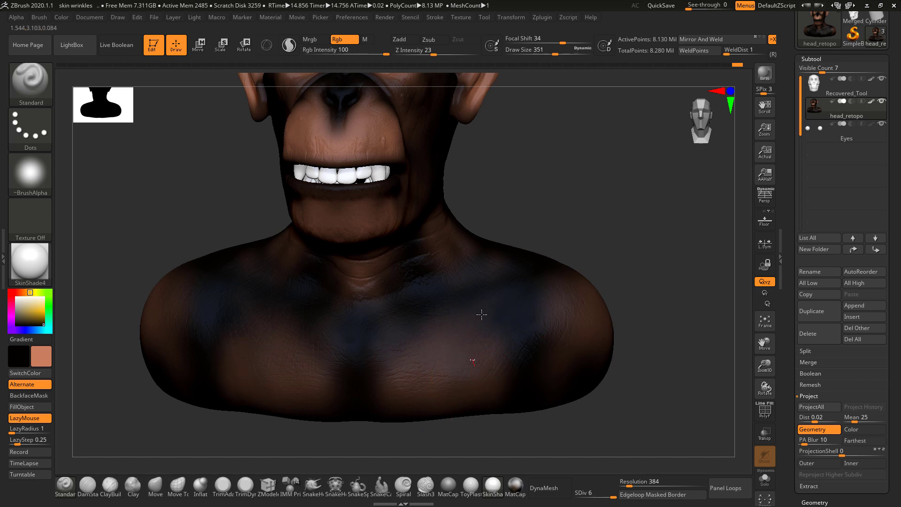
# Paint soft skin-tone streaks over the back of the neck, the upper back and the shoulder blades.
pyautogui.keyDown('alt'); pyautogui.moveTo(615, 239); pyautogui.dragTo(483, 251); pyautogui.keyUp('alt')
pyautogui.moveTo(680, 236)
pyautogui.keyDown('alt'); pyautogui.mouseDown()
pyautogui.moveTo(628, 214)
pyautogui.moveTo(655, 244)
pyautogui.mouseUp(); pyautogui.keyUp('alt')
pyautogui.moveTo(553, 288); pyautogui.dragTo(541, 347)
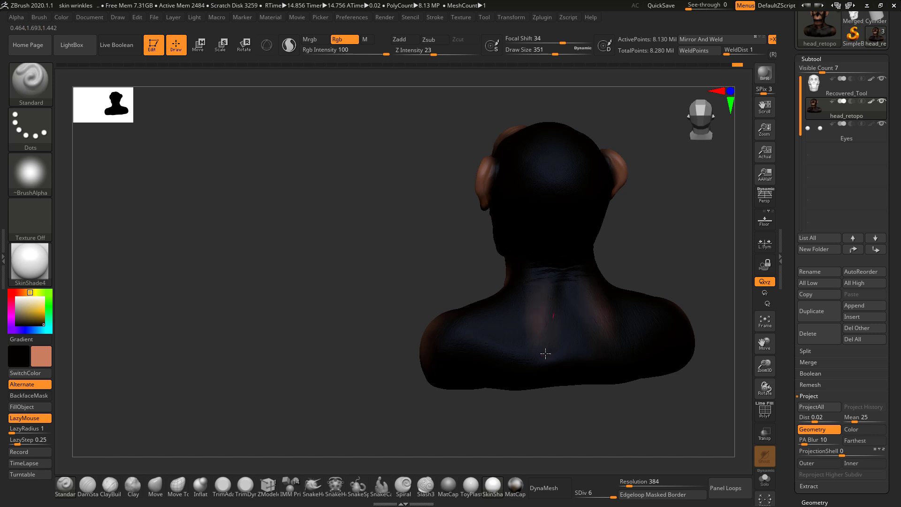
pyautogui.moveTo(545, 353); pyautogui.dragTo(540, 362)
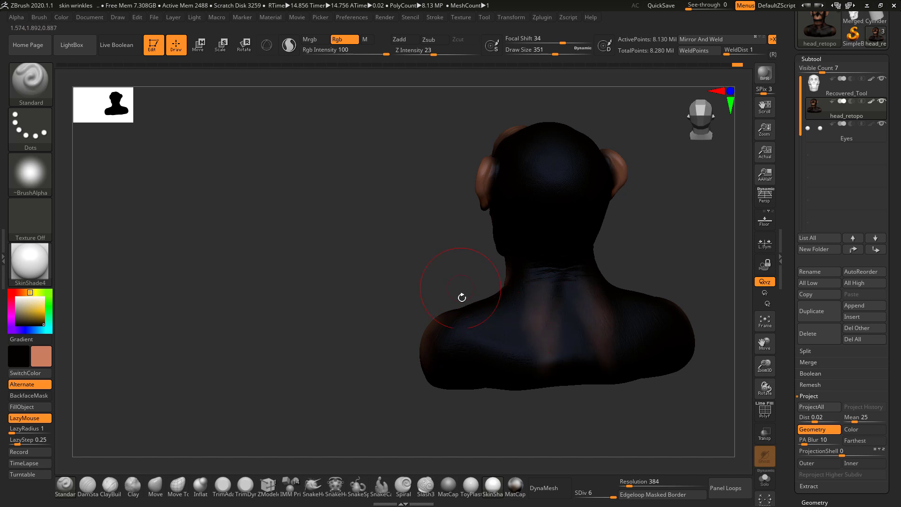
pyautogui.moveTo(462, 297)
pyautogui.mouseDown()
pyautogui.moveTo(484, 308)
pyautogui.moveTo(488, 347)
pyautogui.moveTo(496, 344)
pyautogui.mouseUp()
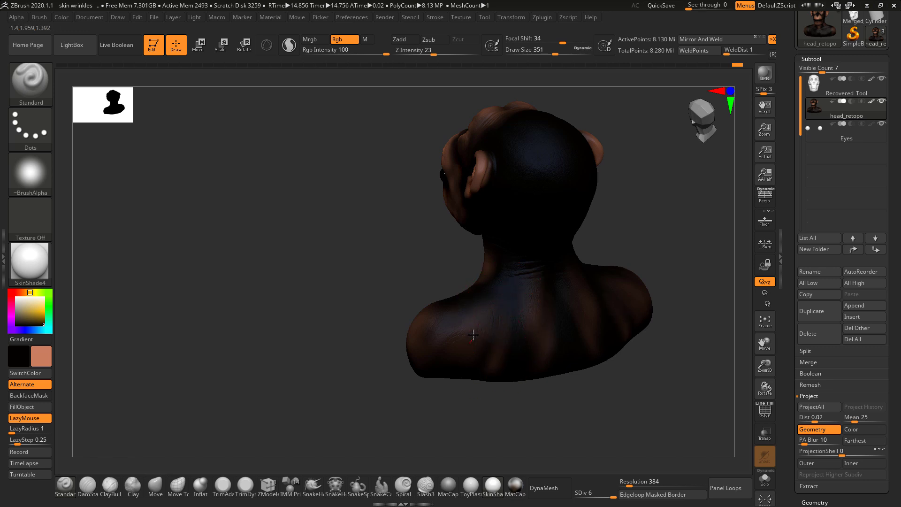
pyautogui.moveTo(487, 321)
pyautogui.mouseDown(button='right')
pyautogui.moveTo(482, 387)
pyautogui.moveTo(449, 308)
pyautogui.moveTo(522, 306)
pyautogui.moveTo(547, 354)
pyautogui.mouseUp(button='right')
pyautogui.moveTo(564, 414)
pyautogui.keyDown('alt'); pyautogui.mouseDown(button='right')
pyautogui.moveTo(533, 398)
pyautogui.moveTo(519, 375)
pyautogui.mouseUp(button='right'); pyautogui.keyUp('alt')
pyautogui.moveTo(498, 317); pyautogui.dragTo(504, 331)
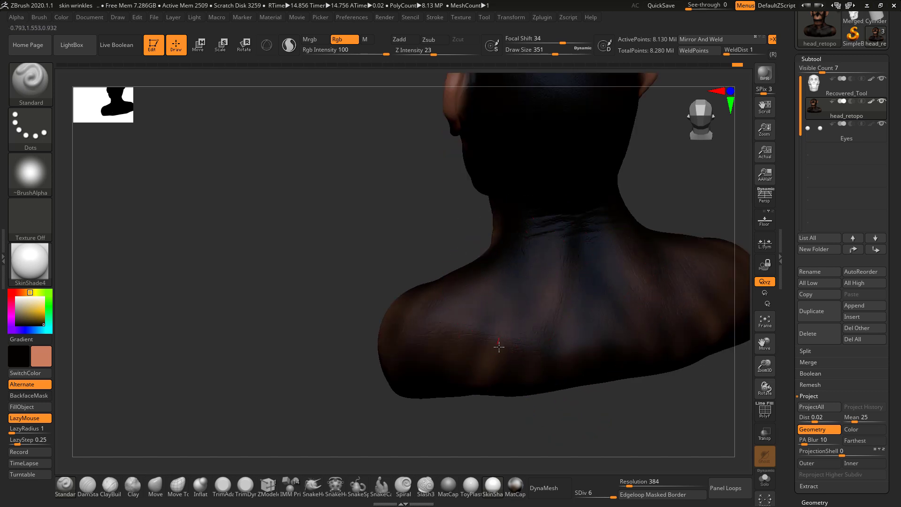
# Set the draw size to 533 and paint a faint skin tone over the back of the head and behind the ears.
pyautogui.moveTo(452, 291)
pyautogui.mouseDown(button='right')
pyautogui.moveTo(421, 261)
pyautogui.moveTo(614, 193)
pyautogui.moveTo(631, 173)
pyautogui.mouseUp(button='right')
pyautogui.moveTo(473, 177); pyautogui.dragTo(469, 230)
pyautogui.press('space')
pyautogui.moveTo(500, 154); pyautogui.dragTo(518, 153)
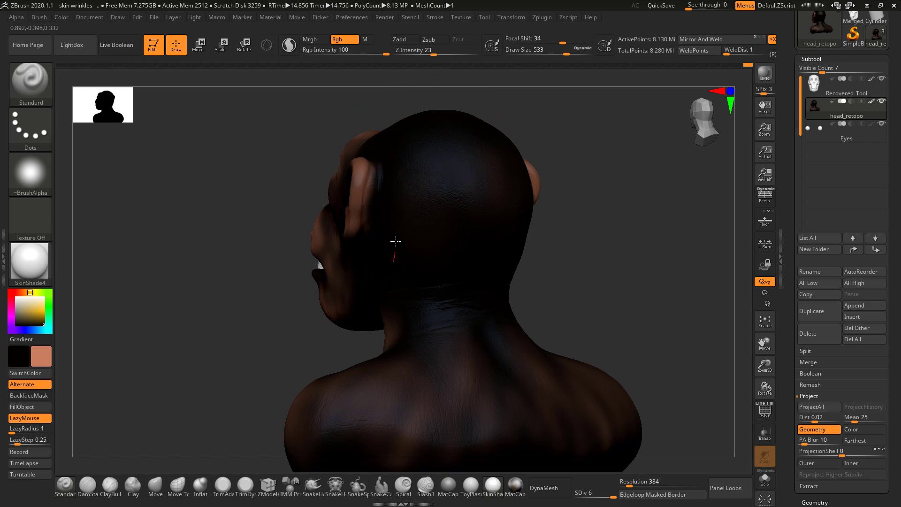
pyautogui.moveTo(474, 241); pyautogui.dragTo(400, 257, button='right')
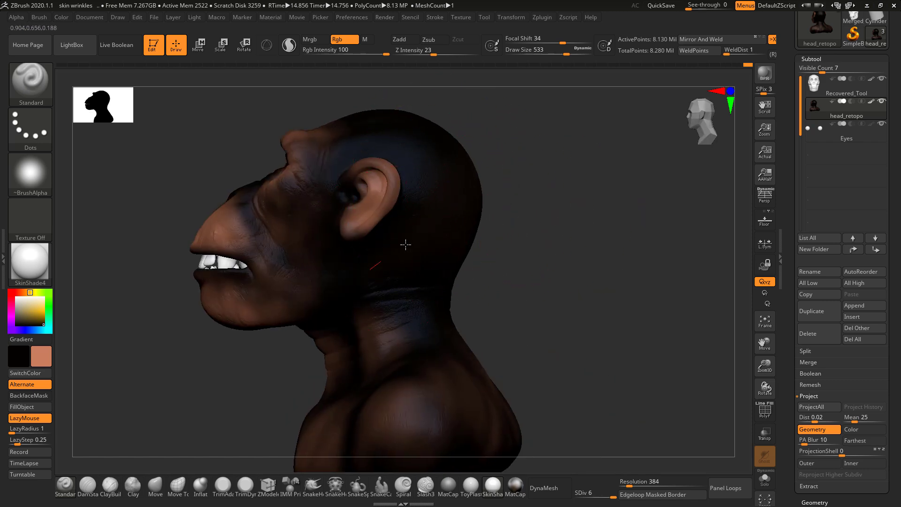
pyautogui.moveTo(438, 348)
pyautogui.mouseDown(button='right')
pyautogui.moveTo(476, 302)
pyautogui.moveTo(451, 348)
pyautogui.mouseUp(button='right')
# Paint the skin tone faintly across the top of the scalp behind the forehead wrinkles.
pyautogui.moveTo(573, 220); pyautogui.dragTo(423, 273, button='right')
pyautogui.moveTo(488, 203); pyautogui.dragTo(445, 232, button='right')
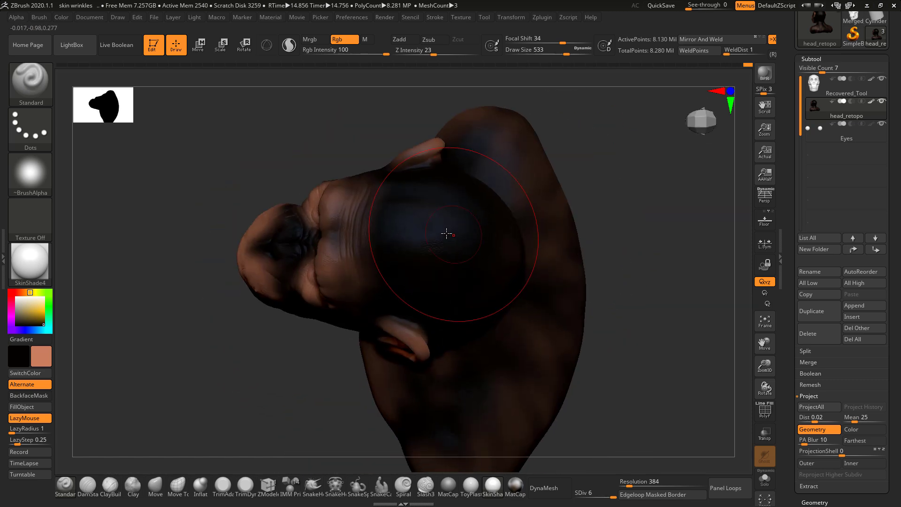
pyautogui.moveTo(407, 175)
pyautogui.mouseDown()
pyautogui.moveTo(410, 273)
pyautogui.moveTo(393, 284)
pyautogui.mouseUp()
pyautogui.moveTo(598, 212)
pyautogui.mouseDown(button='right')
pyautogui.moveTo(612, 159)
pyautogui.moveTo(605, 188)
pyautogui.mouseUp(button='right')
pyautogui.moveTo(392, 237)
pyautogui.mouseDown()
pyautogui.moveTo(388, 246)
pyautogui.moveTo(399, 255)
pyautogui.mouseUp()
pyautogui.moveTo(454, 285); pyautogui.dragTo(428, 239)
# Set the draw size to 293 and touch up the skin tone on the cheeks and around the nose.
pyautogui.keyDown('shift'); pyautogui.moveTo(542, 191); pyautogui.dragTo(529, 209, button='right'); pyautogui.keyUp('shift')
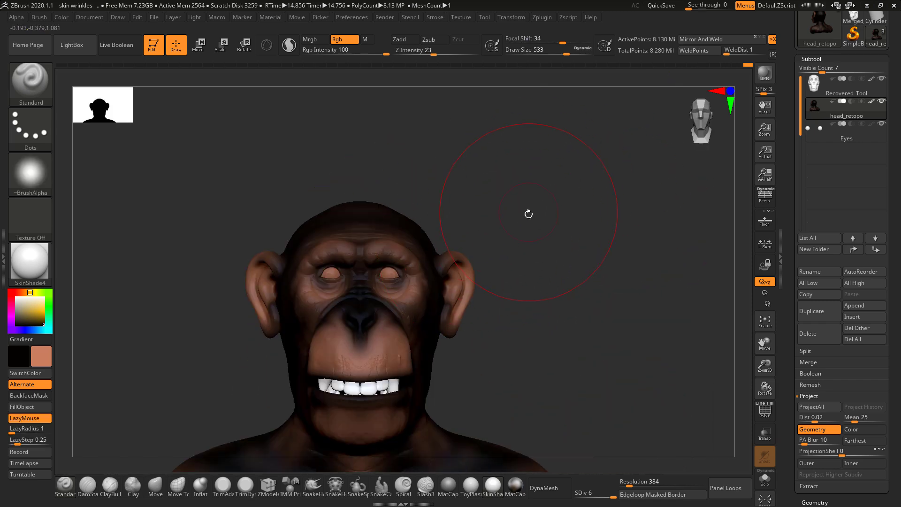
pyautogui.keyDown('alt'); pyautogui.moveTo(536, 244); pyautogui.dragTo(552, 202, button='right'); pyautogui.keyUp('alt')
pyautogui.keyDown('alt'); pyautogui.moveTo(556, 179); pyautogui.dragTo(594, 237, button='right'); pyautogui.keyUp('alt')
pyautogui.keyDown('ctrl'); pyautogui.moveTo(595, 236); pyautogui.dragTo(605, 263, button='right'); pyautogui.keyUp('ctrl')
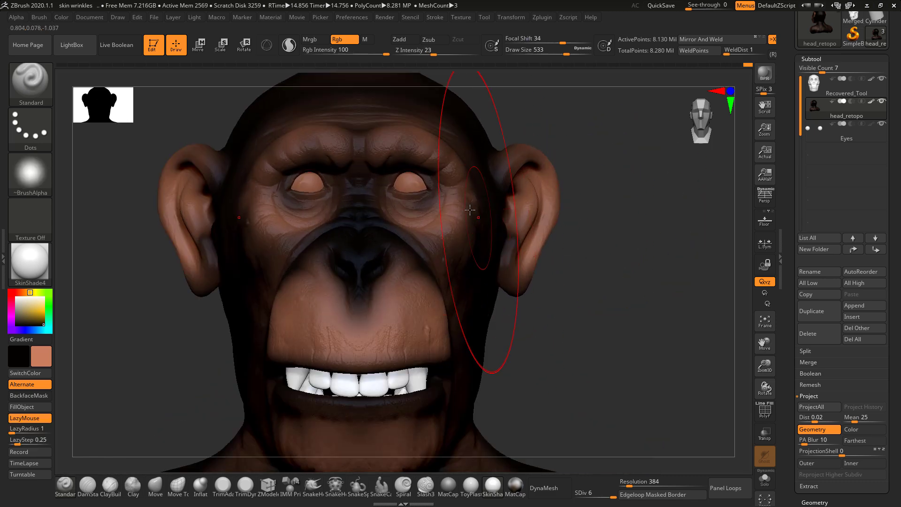
pyautogui.press('space')
pyautogui.moveTo(474, 185); pyautogui.dragTo(460, 184)
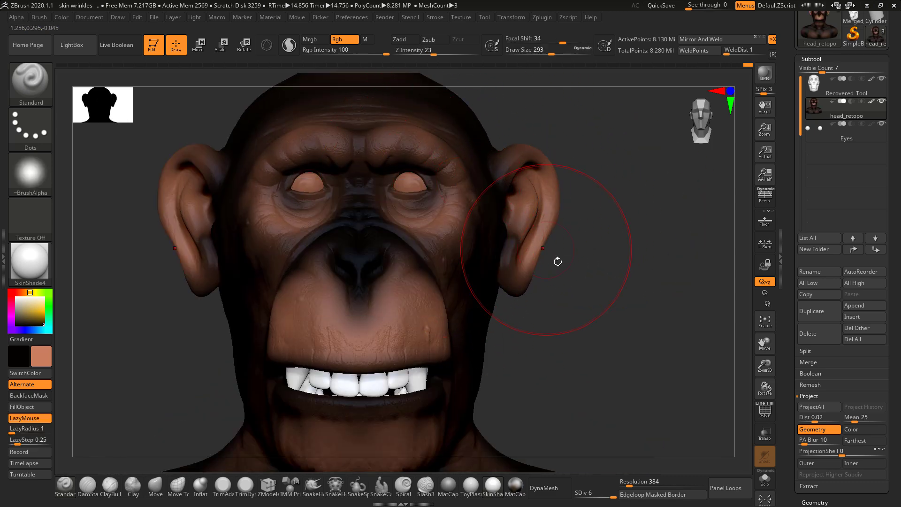
pyautogui.moveTo(557, 261); pyautogui.dragTo(568, 287, button='right')
pyautogui.moveTo(463, 283); pyautogui.dragTo(445, 278)
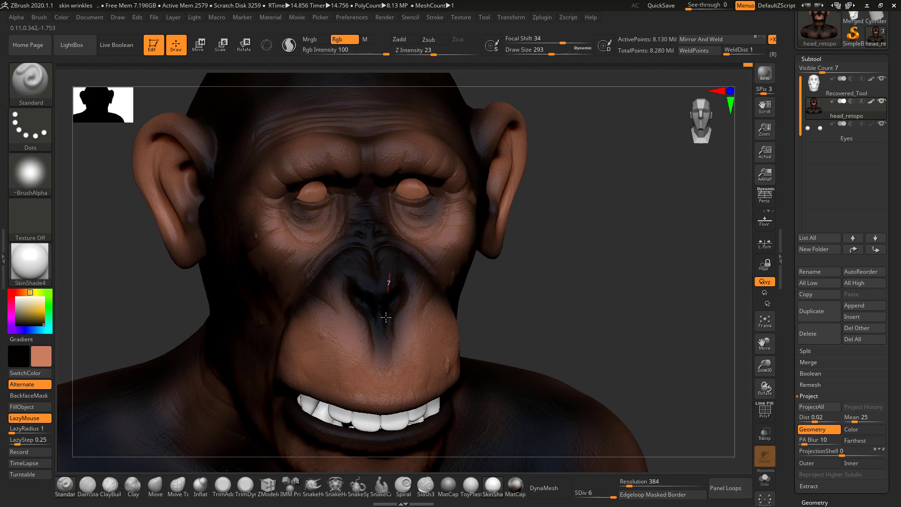
pyautogui.moveTo(531, 263); pyautogui.dragTo(603, 271, button='right')
pyautogui.keyDown('alt'); pyautogui.moveTo(603, 270); pyautogui.dragTo(601, 230, button='right'); pyautogui.keyUp('alt')
pyautogui.keyDown('ctrl'); pyautogui.moveTo(600, 230); pyautogui.dragTo(601, 196, button='right'); pyautogui.keyUp('ctrl')
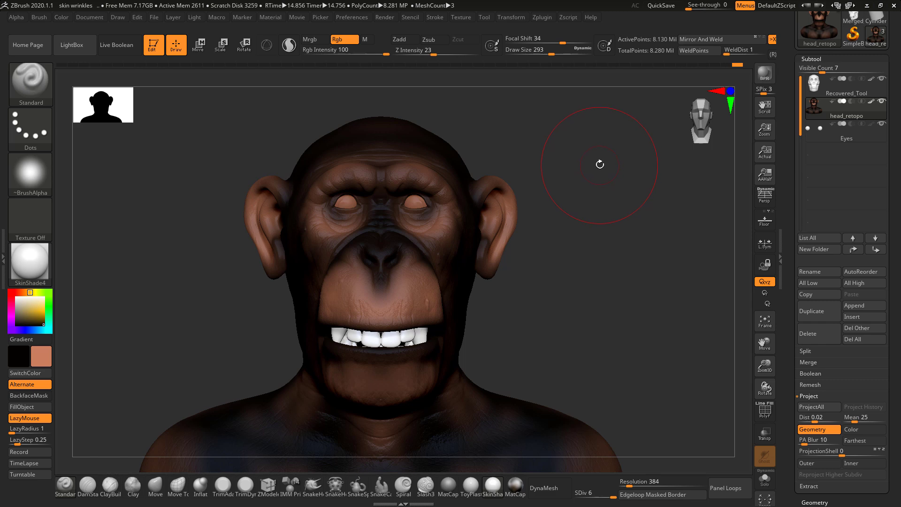
# Select the Recovered_Tool skull subtool and bring the bust's mouth and teeth into close view.
pyautogui.click(813, 83)
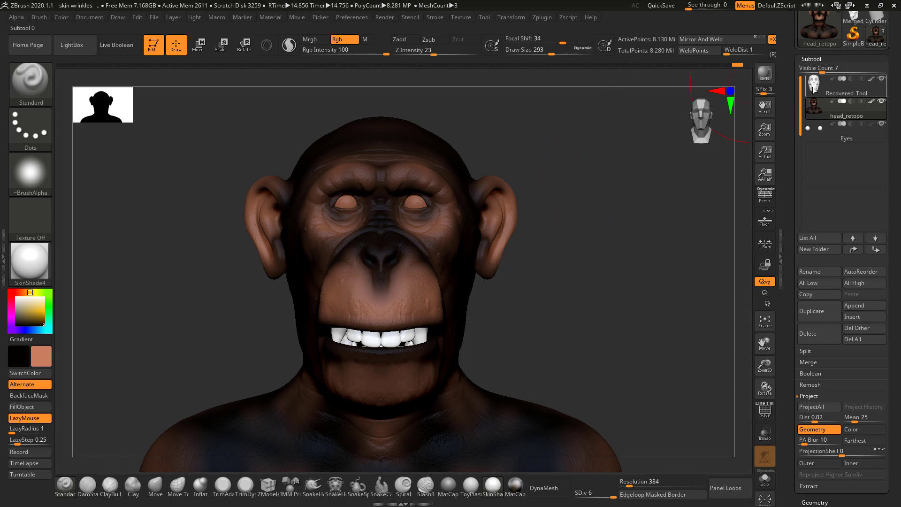
pyautogui.moveTo(813, 83)
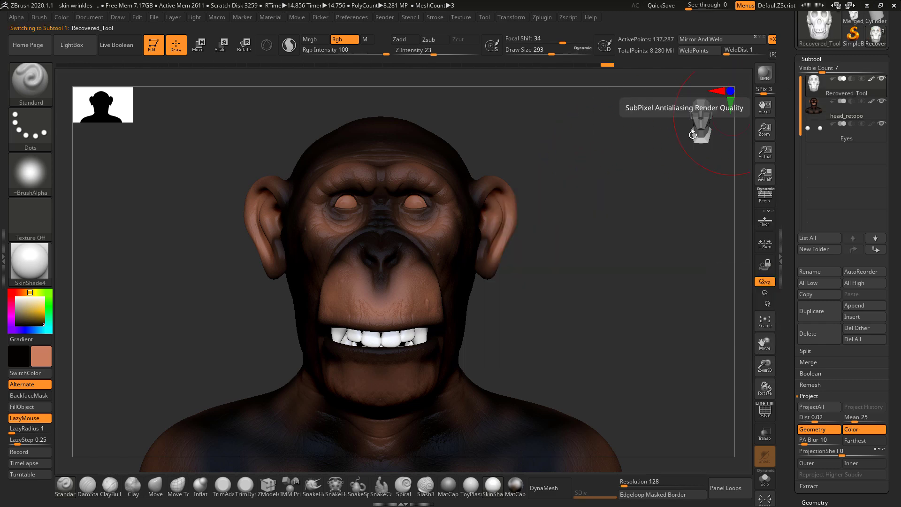
pyautogui.moveTo(613, 211)
pyautogui.mouseDown()
pyautogui.moveTo(599, 191)
pyautogui.moveTo(605, 213)
pyautogui.mouseUp()
pyautogui.moveTo(627, 268)
pyautogui.mouseDown()
pyautogui.moveTo(613, 195)
pyautogui.moveTo(634, 260)
pyautogui.mouseUp()
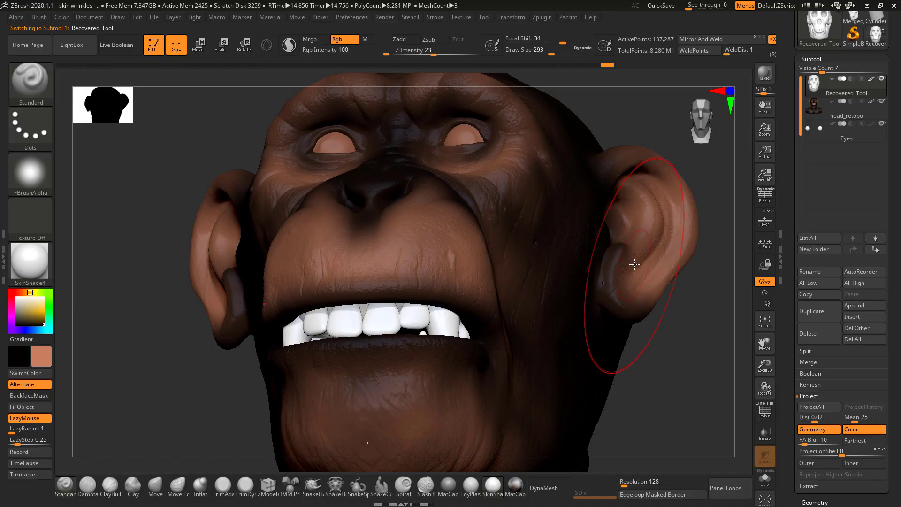
# Switch to ACDSee Quick View to examine the chimpanzee reference photo, and return to the ZBrush bust.
pyautogui.hotkey('alt', 'Tab')
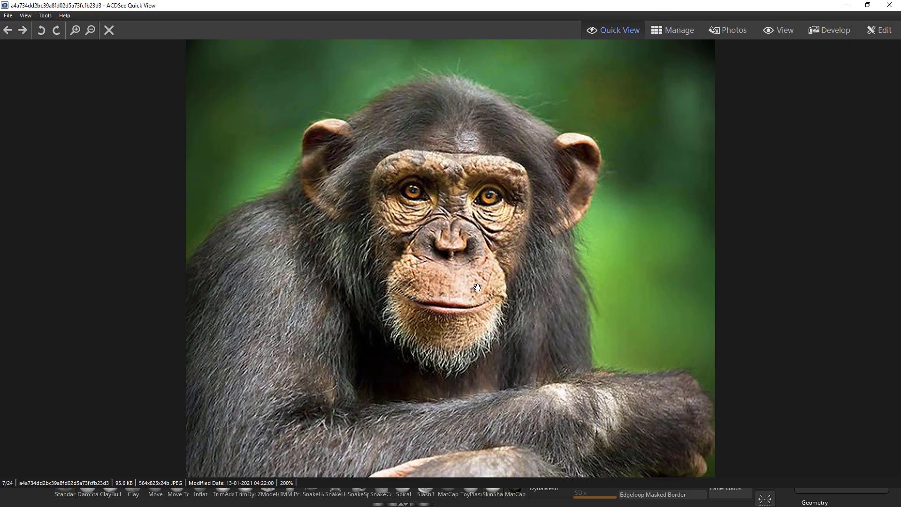
pyautogui.moveTo(541, 304); pyautogui.dragTo(542, 249)
pyautogui.hotkey('alt', 'Tab')
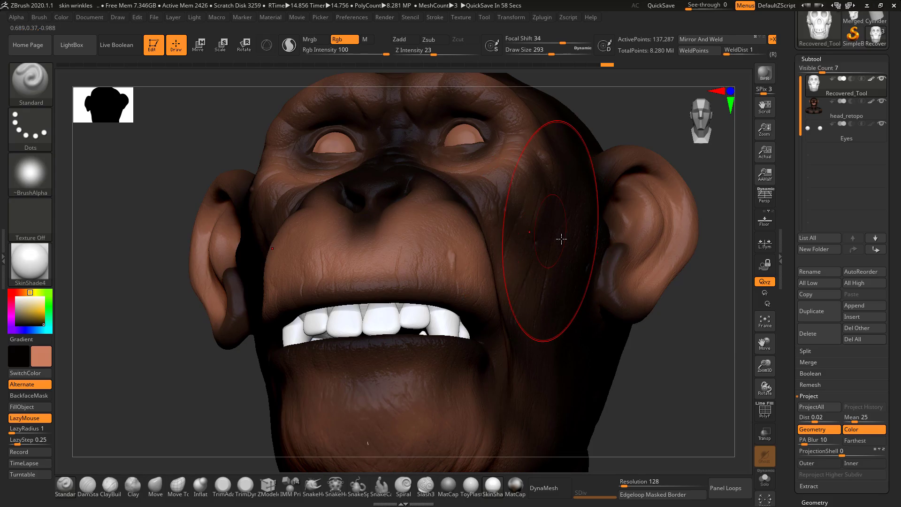
pyautogui.moveTo(655, 366)
pyautogui.keyDown('alt'); pyautogui.mouseDown()
pyautogui.moveTo(613, 244)
pyautogui.moveTo(622, 240)
pyautogui.moveTo(587, 247)
pyautogui.mouseUp(); pyautogui.keyUp('alt')
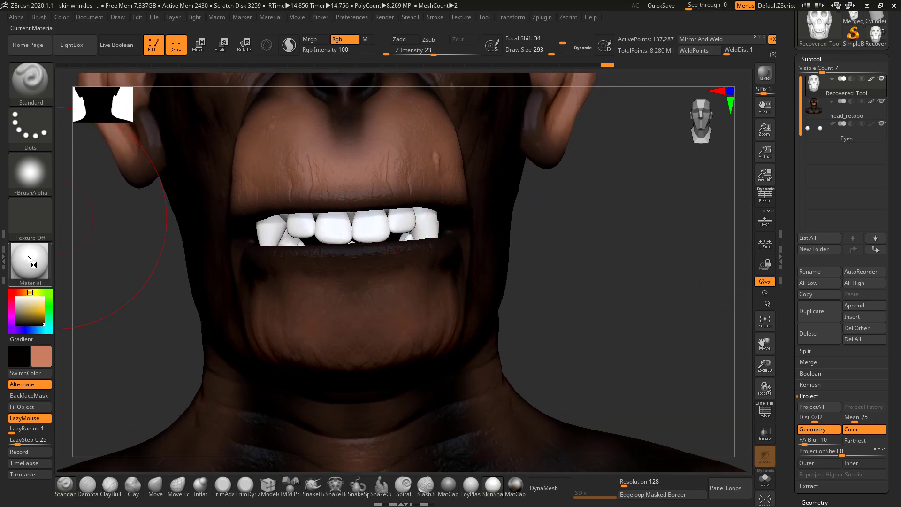
# Choose the ToyPlastic material for the skull and teeth.
pyautogui.moveTo(29, 259)
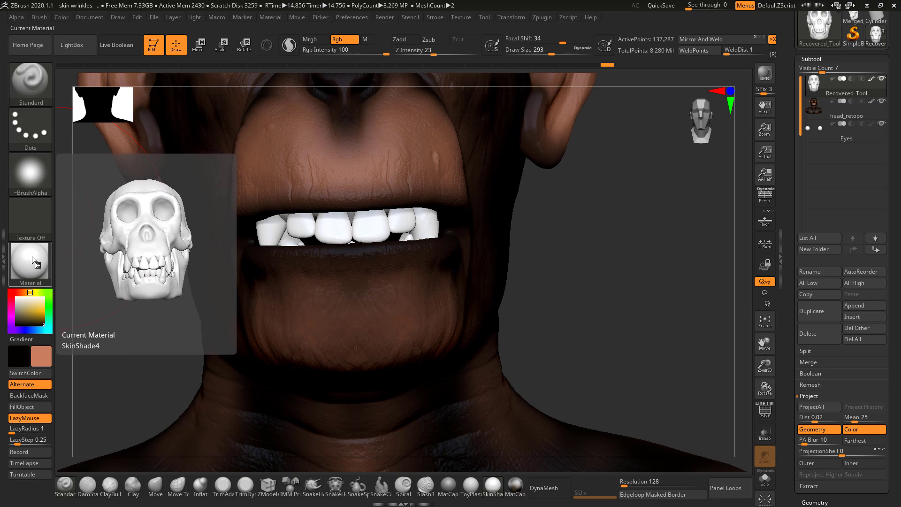
pyautogui.click(32, 259)
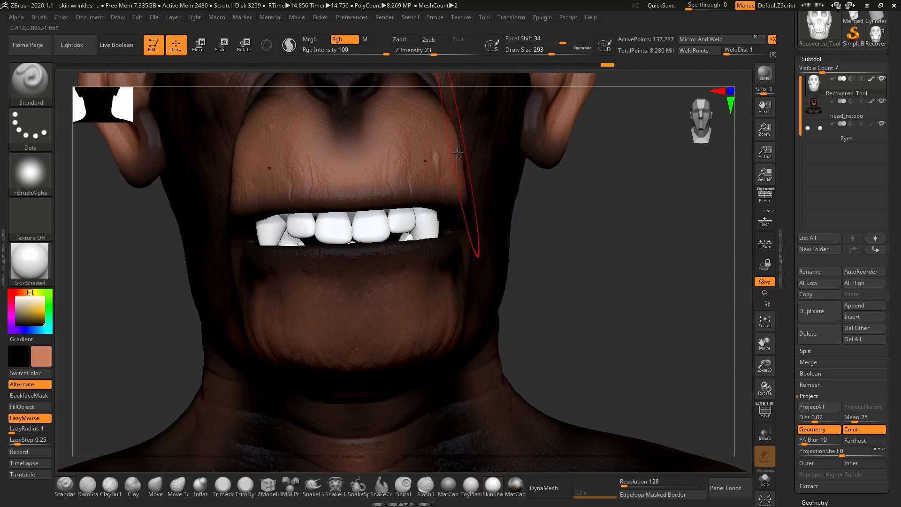
pyautogui.click(29, 257)
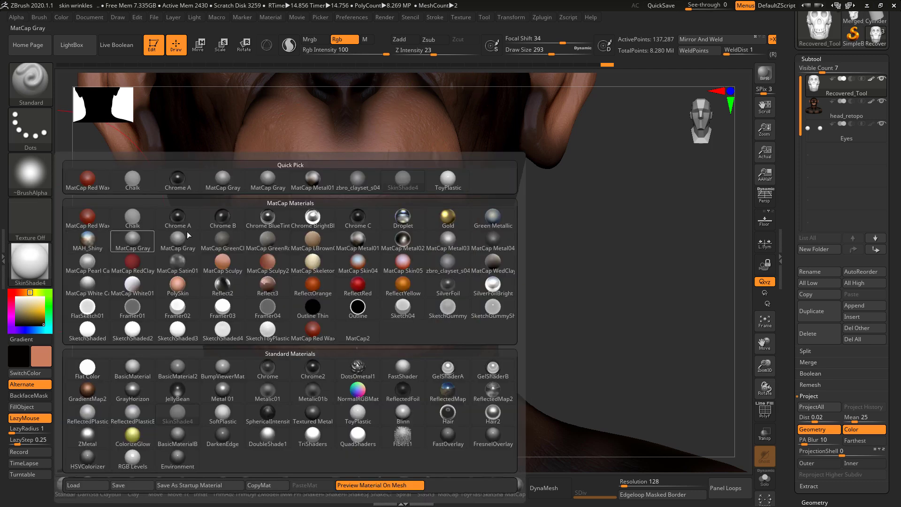
pyautogui.click(453, 180)
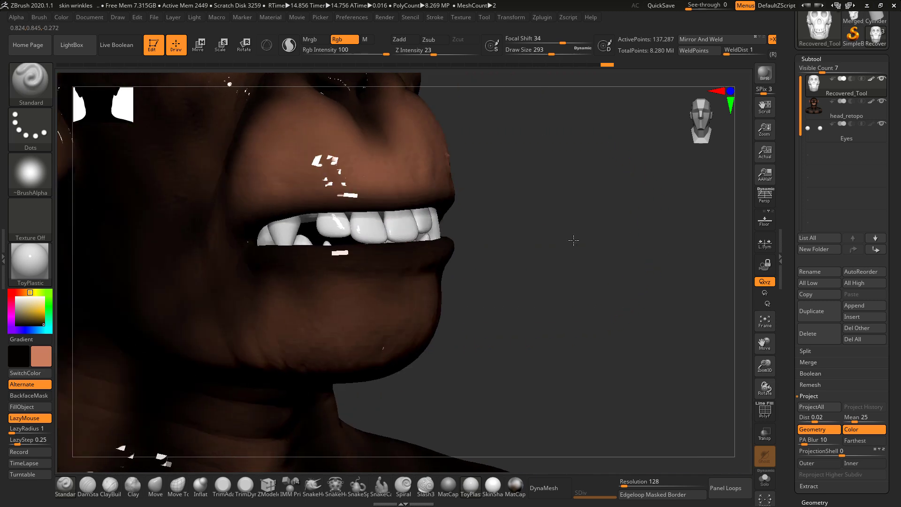
# Fill the whole skull subtool with the ToyPlastic material using the material-only channel.
pyautogui.moveTo(574, 240); pyautogui.dragTo(551, 237)
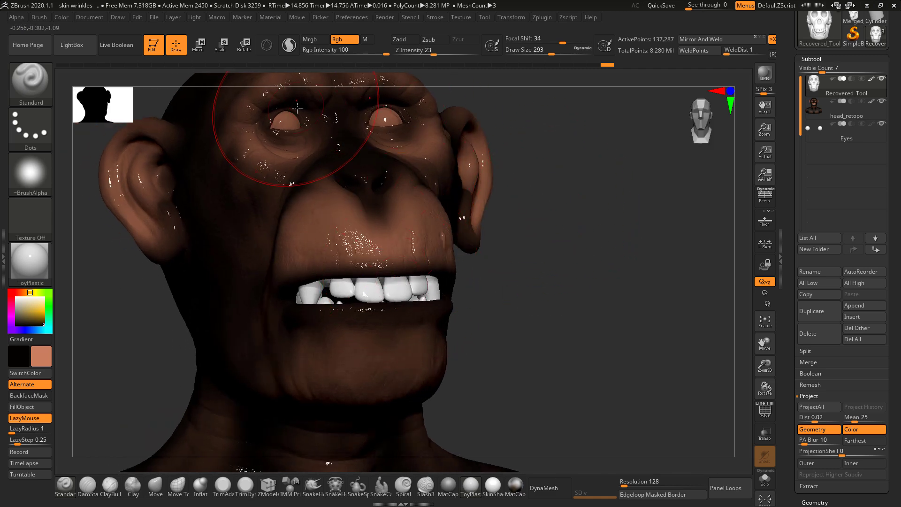
pyautogui.moveTo(553, 266); pyautogui.dragTo(488, 263)
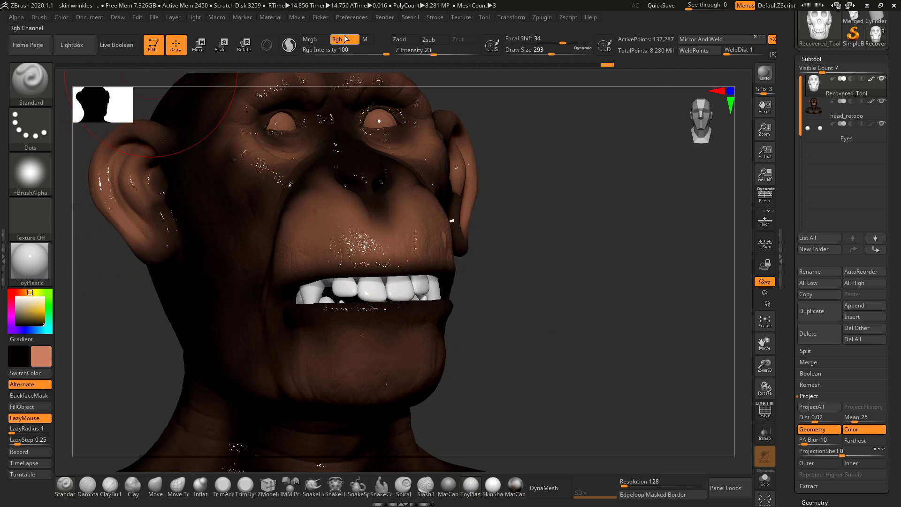
pyautogui.click(366, 41)
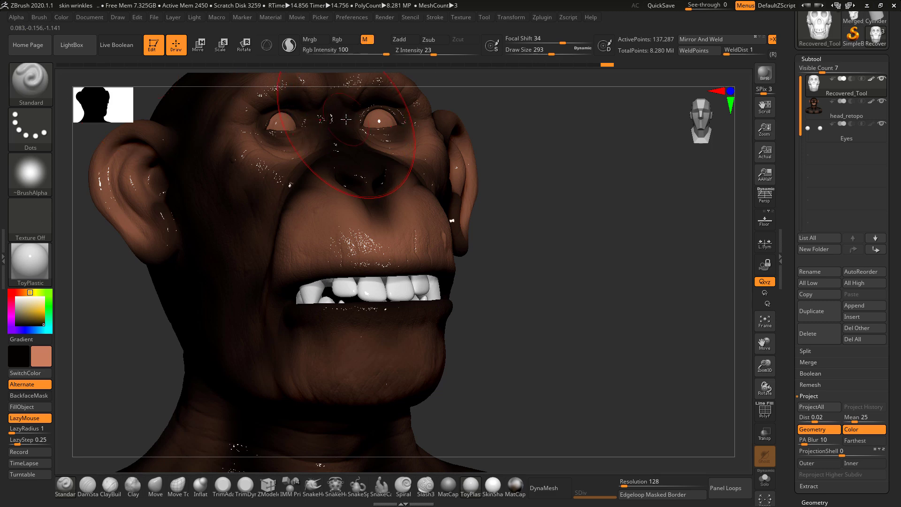
pyautogui.click(61, 18)
pyautogui.click(88, 218)
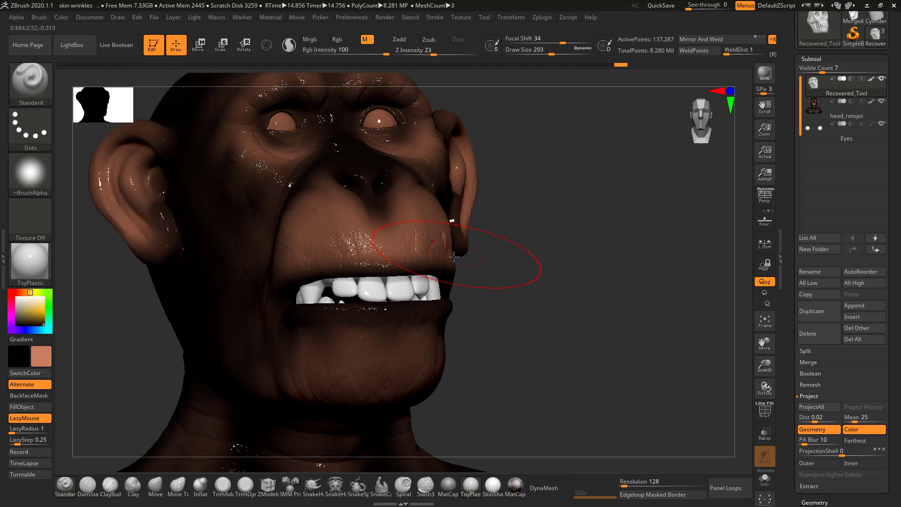
pyautogui.moveTo(508, 261); pyautogui.dragTo(497, 256)
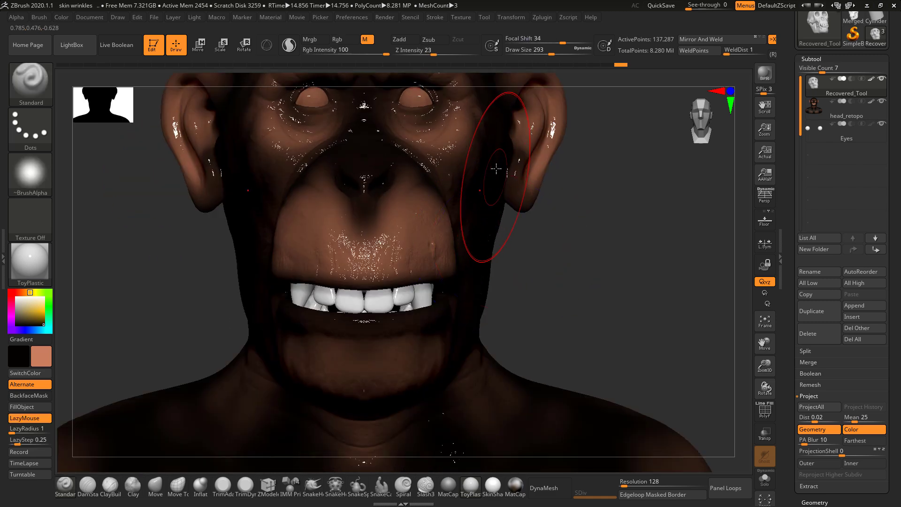
# Switch to colour-only painting, pick a light beige, set the draw size to 128 and tint the upper front teeth faintly pink.
pyautogui.click(344, 39)
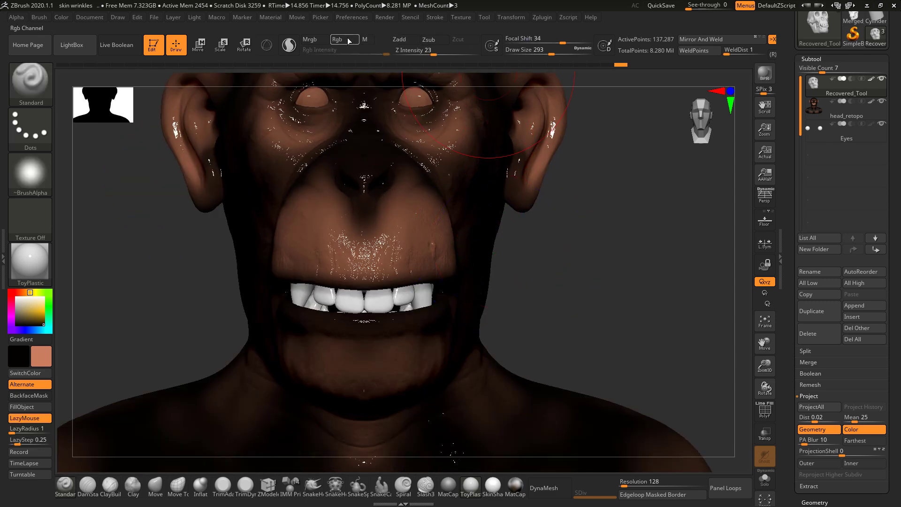
pyautogui.moveTo(577, 263)
pyautogui.keyDown('alt'); pyautogui.mouseDown()
pyautogui.moveTo(597, 231)
pyautogui.moveTo(575, 233)
pyautogui.moveTo(607, 208)
pyautogui.moveTo(615, 215)
pyautogui.moveTo(571, 209)
pyautogui.mouseUp(); pyautogui.keyUp('alt')
pyautogui.press('space')
pyautogui.click(32, 307)
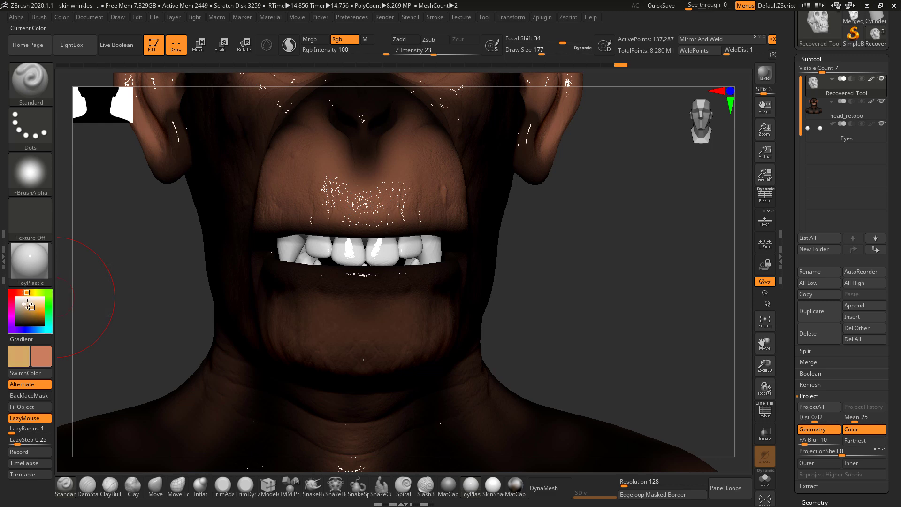
pyautogui.press('space')
pyautogui.moveTo(406, 236); pyautogui.dragTo(389, 219)
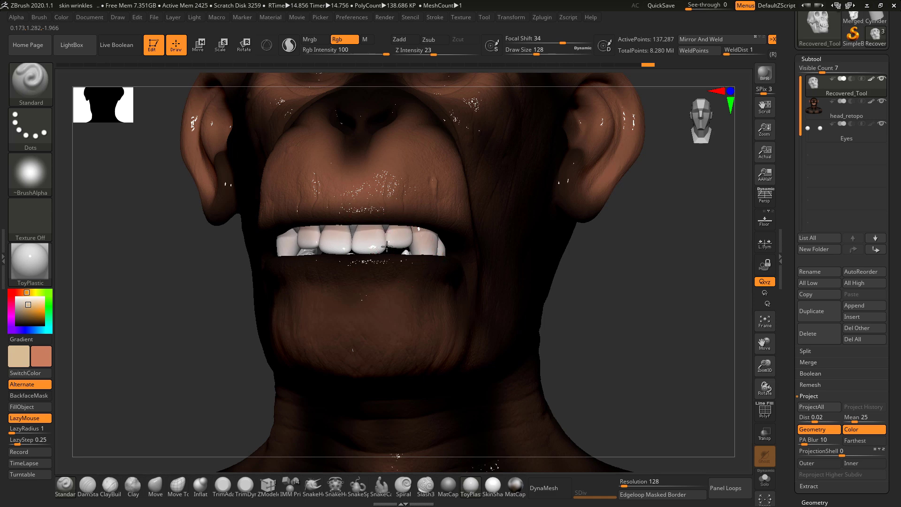
# Isolate the skull and paint a soft pink tint along the gums and tooth roots of both jaws.
pyautogui.moveTo(608, 300); pyautogui.dragTo(622, 313)
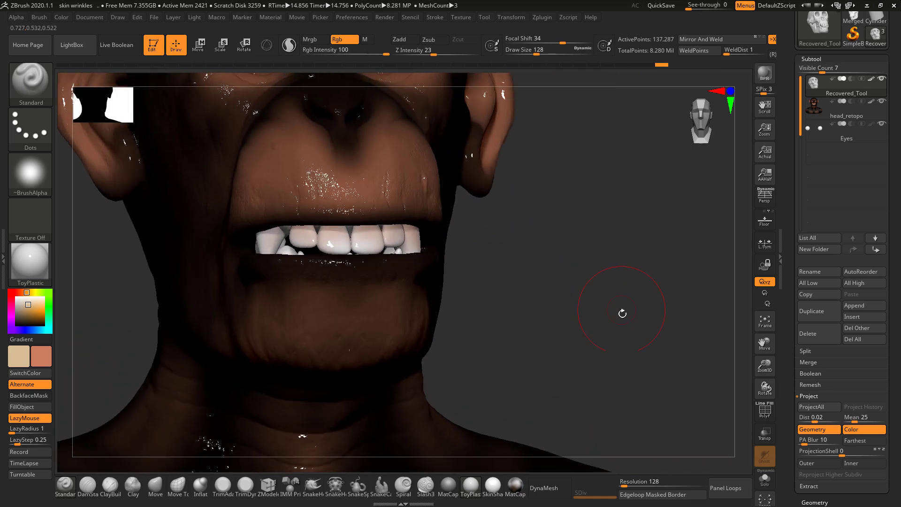
pyautogui.click(764, 477)
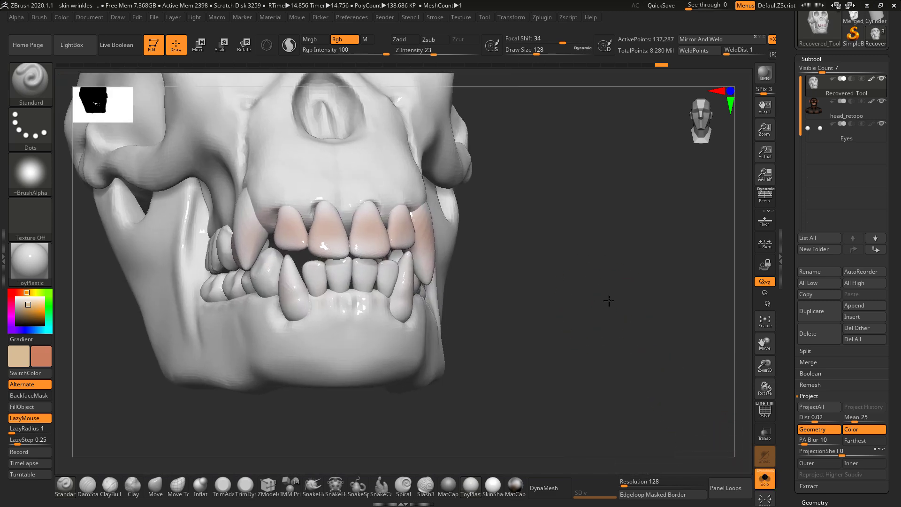
pyautogui.moveTo(609, 301); pyautogui.dragTo(600, 274)
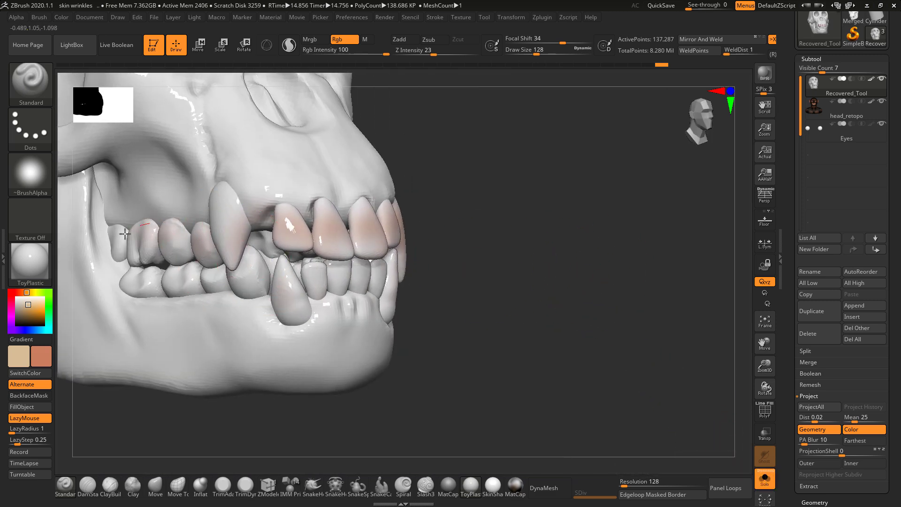
pyautogui.moveTo(124, 234)
pyautogui.mouseDown()
pyautogui.moveTo(223, 213)
pyautogui.moveTo(287, 223)
pyautogui.moveTo(416, 190)
pyautogui.moveTo(438, 195)
pyautogui.mouseUp()
pyautogui.moveTo(510, 207)
pyautogui.mouseDown()
pyautogui.moveTo(573, 211)
pyautogui.moveTo(572, 227)
pyautogui.moveTo(673, 206)
pyautogui.mouseUp()
pyautogui.moveTo(228, 281)
pyautogui.mouseDown()
pyautogui.moveTo(244, 292)
pyautogui.moveTo(408, 281)
pyautogui.mouseUp()
pyautogui.moveTo(507, 266)
pyautogui.mouseDown()
pyautogui.moveTo(376, 282)
pyautogui.moveTo(460, 279)
pyautogui.mouseUp()
pyautogui.moveTo(577, 284)
pyautogui.mouseDown()
pyautogui.moveTo(446, 287)
pyautogui.moveTo(461, 280)
pyautogui.moveTo(463, 263)
pyautogui.mouseUp()
pyautogui.moveTo(536, 283)
pyautogui.mouseDown()
pyautogui.moveTo(614, 297)
pyautogui.moveTo(562, 284)
pyautogui.mouseUp()
# Extend the pink tint over the rear molars and the gum above them on the skull's other side.
pyautogui.moveTo(592, 415); pyautogui.dragTo(539, 413)
pyautogui.moveTo(573, 213); pyautogui.dragTo(582, 200)
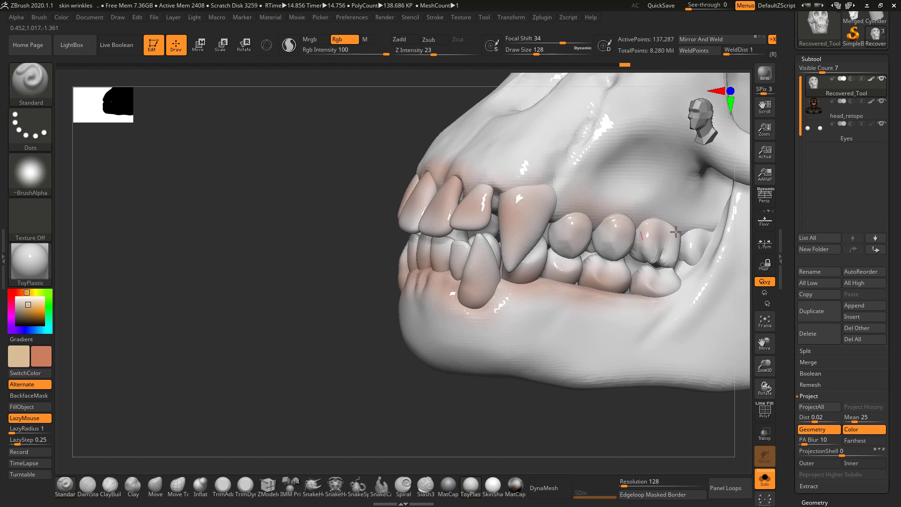
pyautogui.moveTo(701, 209); pyautogui.dragTo(568, 193)
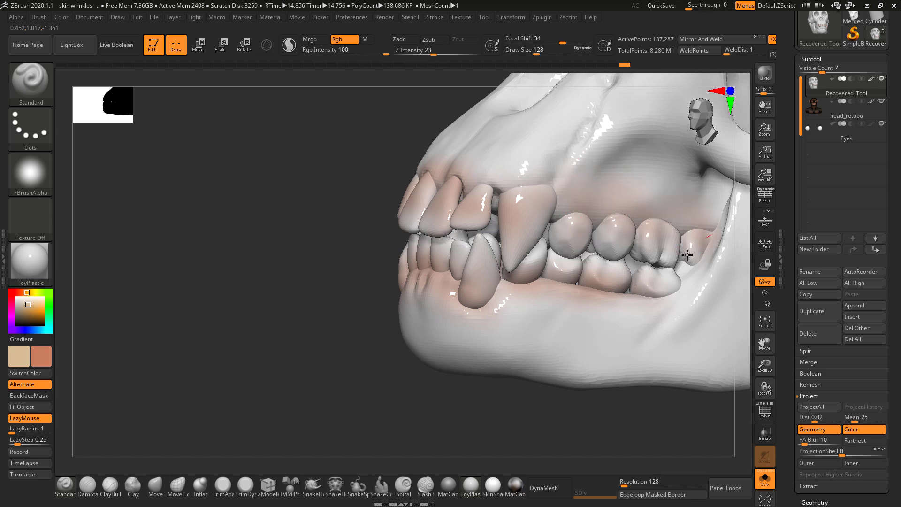
# Subdivide the skull mesh once to reach subdivision level 2.
pyautogui.moveTo(426, 396)
pyautogui.mouseDown()
pyautogui.moveTo(627, 372)
pyautogui.moveTo(591, 370)
pyautogui.moveTo(618, 374)
pyautogui.mouseUp()
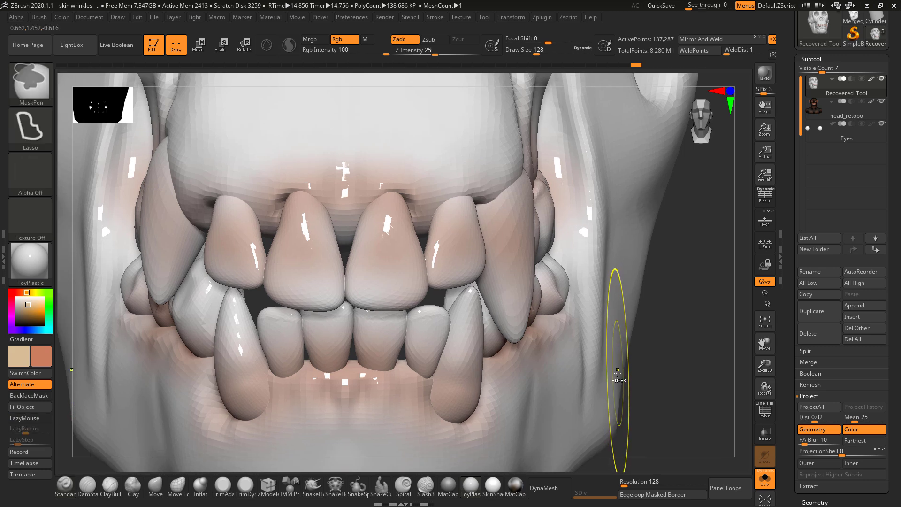
pyautogui.hotkey('ctrl', 'd')
pyautogui.keyDown('alt'); pyautogui.moveTo(672, 300); pyautogui.dragTo(633, 300); pyautogui.keyUp('alt')
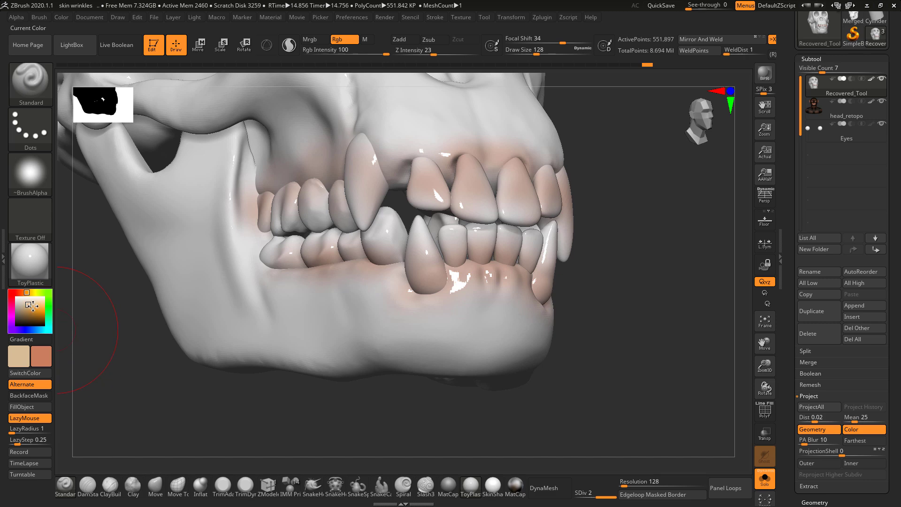
# Pick a golden yellow, set the draw size to 97 and undo the trial stroke on the upper front teeth.
pyautogui.moveTo(32, 305); pyautogui.dragTo(35, 307)
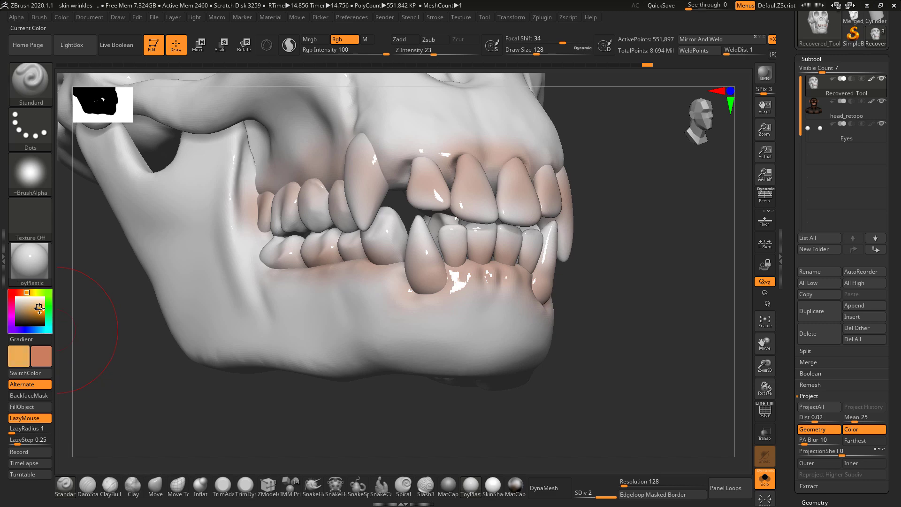
pyautogui.click(29, 292)
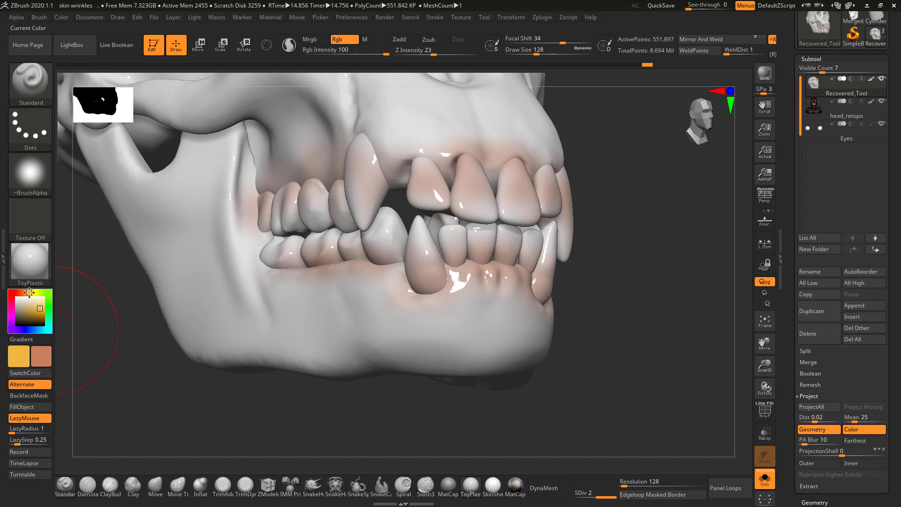
pyautogui.click(37, 305)
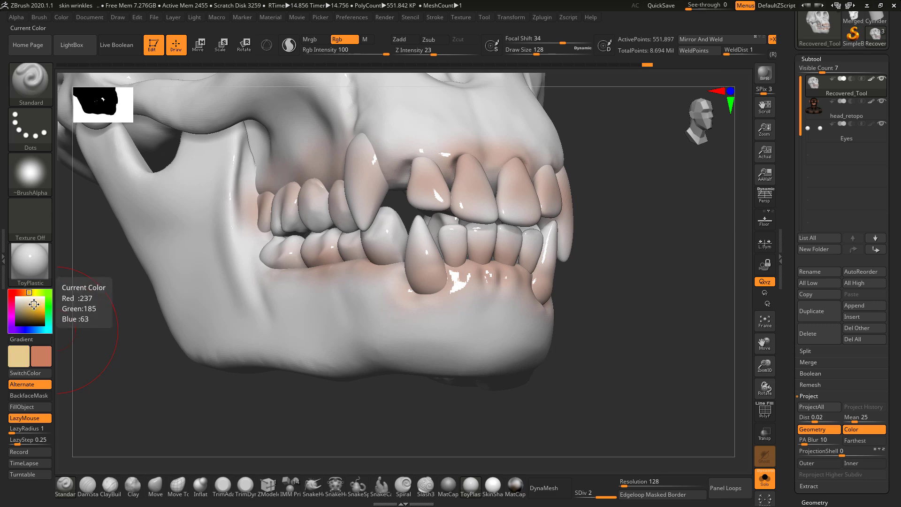
pyautogui.press('space')
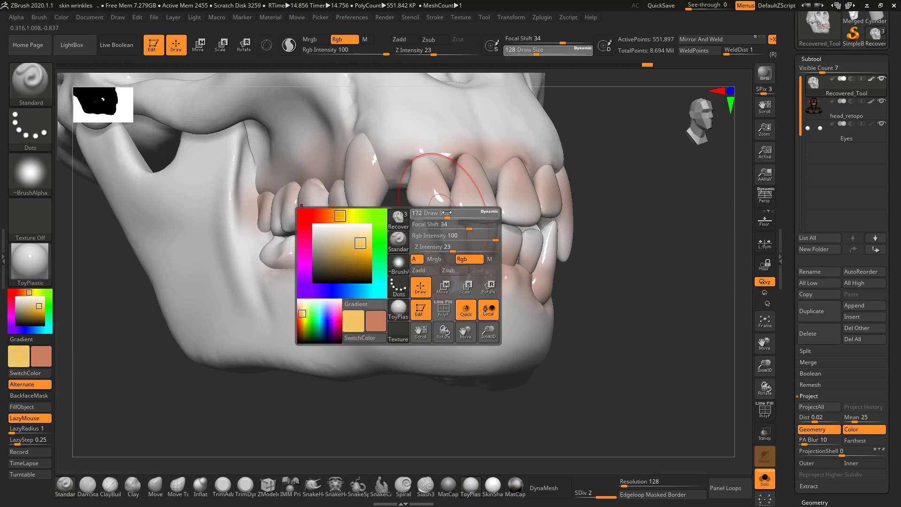
pyautogui.moveTo(444, 212); pyautogui.dragTo(526, 198)
pyautogui.moveTo(442, 231); pyautogui.dragTo(509, 207)
pyautogui.hotkey('ctrl', 'z')
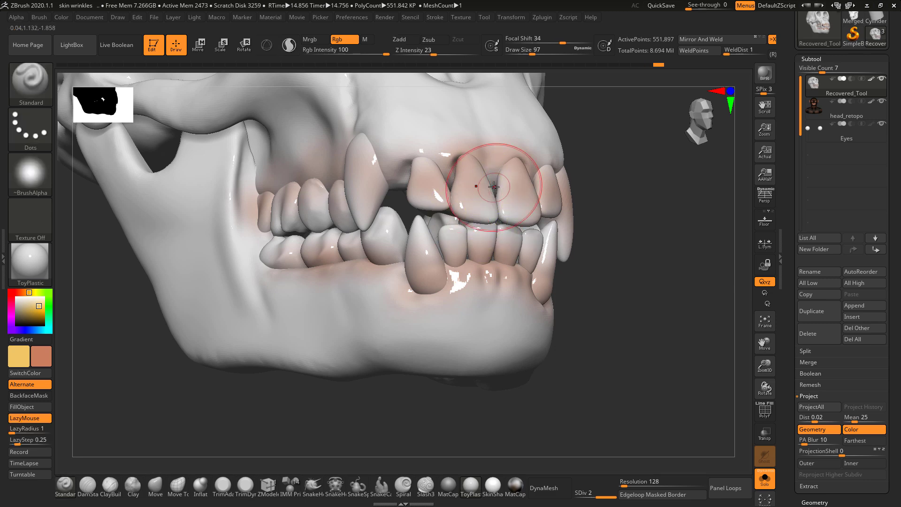
# Swap the two brush colours and paint a faint yellow over the lower halves of the upper and lower front teeth.
pyautogui.press('v')
pyautogui.moveTo(453, 230); pyautogui.dragTo(467, 214)
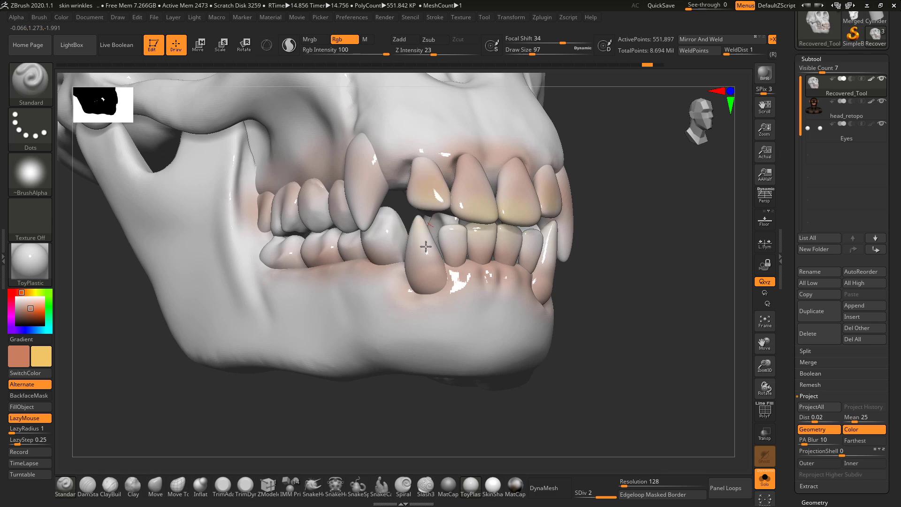
pyautogui.moveTo(629, 197); pyautogui.dragTo(551, 179)
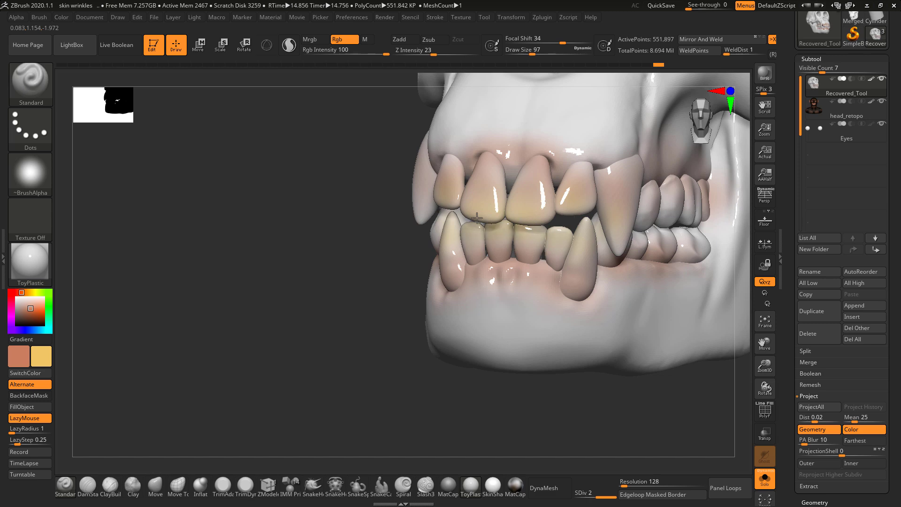
pyautogui.moveTo(477, 218); pyautogui.dragTo(479, 258)
# Paint the faint yellow tint over the canines, premolars and molars along the side of both jaws.
pyautogui.keyDown('alt'); pyautogui.moveTo(244, 317); pyautogui.dragTo(84, 319); pyautogui.keyUp('alt')
pyautogui.moveTo(549, 399); pyautogui.dragTo(497, 399)
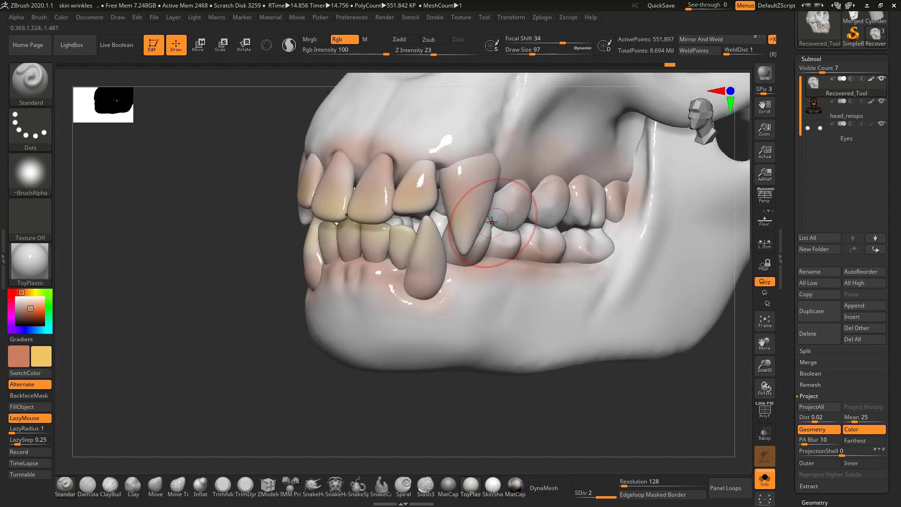
pyautogui.moveTo(492, 222)
pyautogui.mouseDown()
pyautogui.moveTo(499, 231)
pyautogui.moveTo(534, 226)
pyautogui.mouseUp()
pyautogui.moveTo(569, 222); pyautogui.dragTo(592, 225)
pyautogui.moveTo(558, 394); pyautogui.dragTo(510, 395)
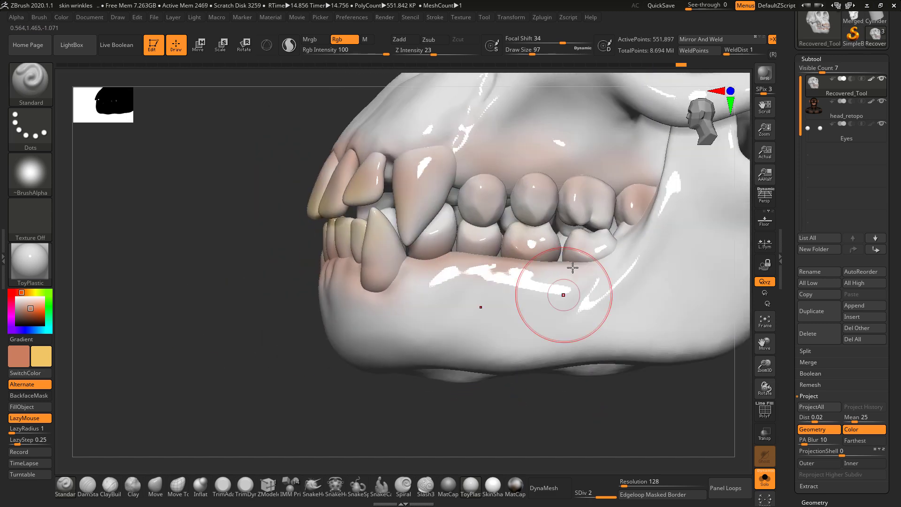
pyautogui.moveTo(505, 200); pyautogui.dragTo(481, 217)
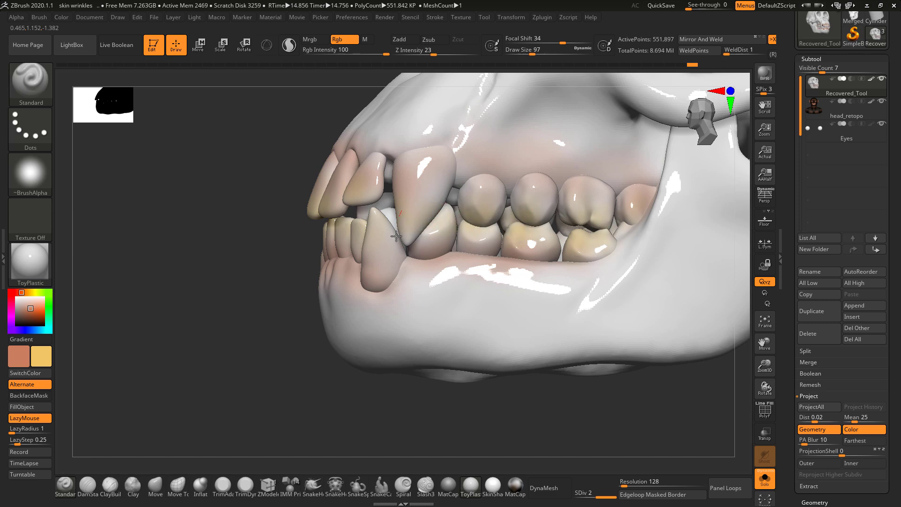
# Build up the faint yellow tint on the upper canines and back teeth from both sides of the skull.
pyautogui.moveTo(396, 209); pyautogui.dragTo(393, 201)
pyautogui.moveTo(230, 290); pyautogui.dragTo(287, 295)
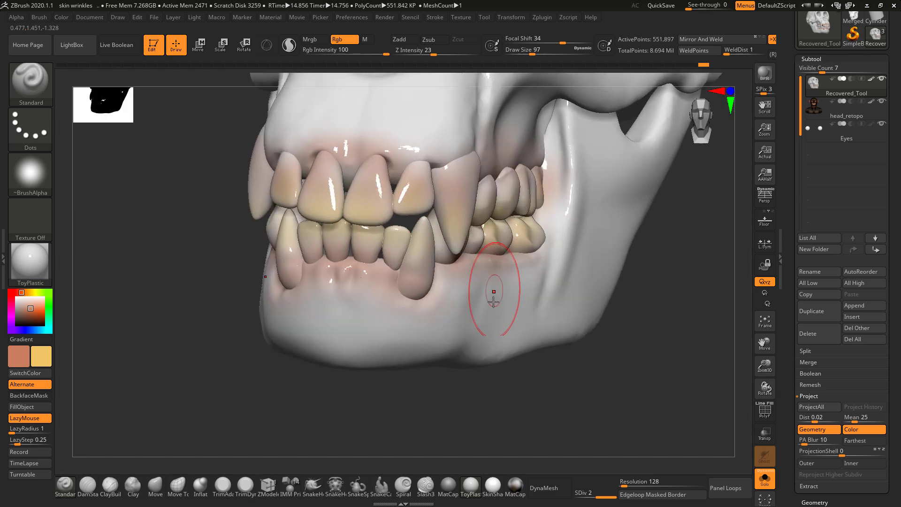
pyautogui.moveTo(188, 261); pyautogui.dragTo(263, 258)
pyautogui.moveTo(285, 205)
pyautogui.mouseDown()
pyautogui.moveTo(294, 222)
pyautogui.moveTo(239, 203)
pyautogui.mouseUp()
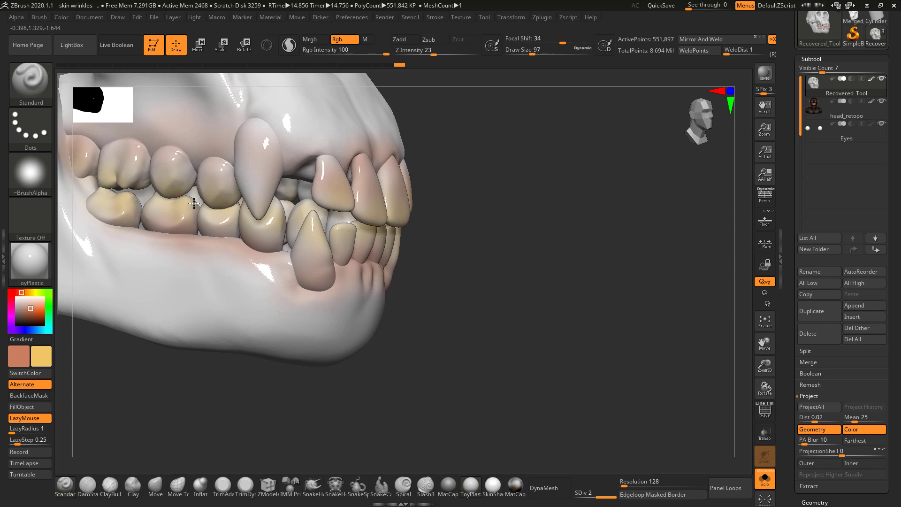
pyautogui.moveTo(244, 177); pyautogui.dragTo(260, 196)
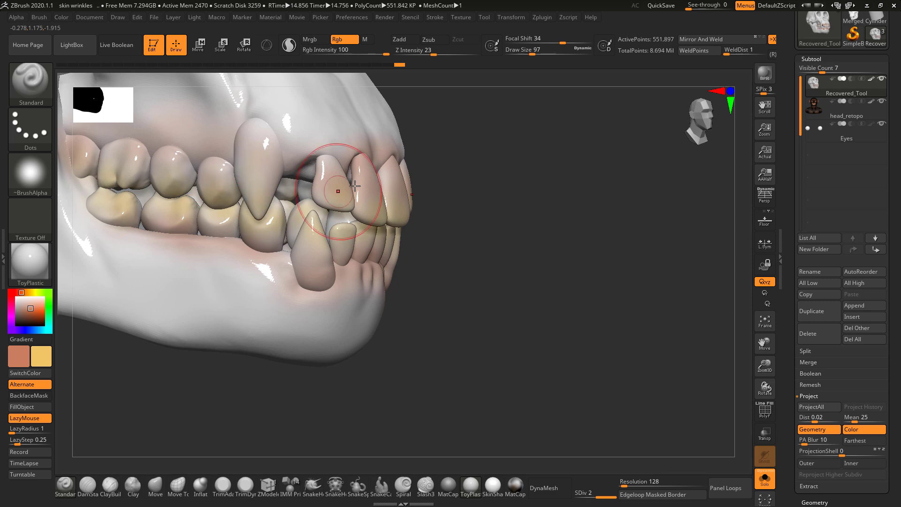
pyautogui.moveTo(525, 189); pyautogui.dragTo(435, 203)
pyautogui.moveTo(426, 212); pyautogui.dragTo(428, 234)
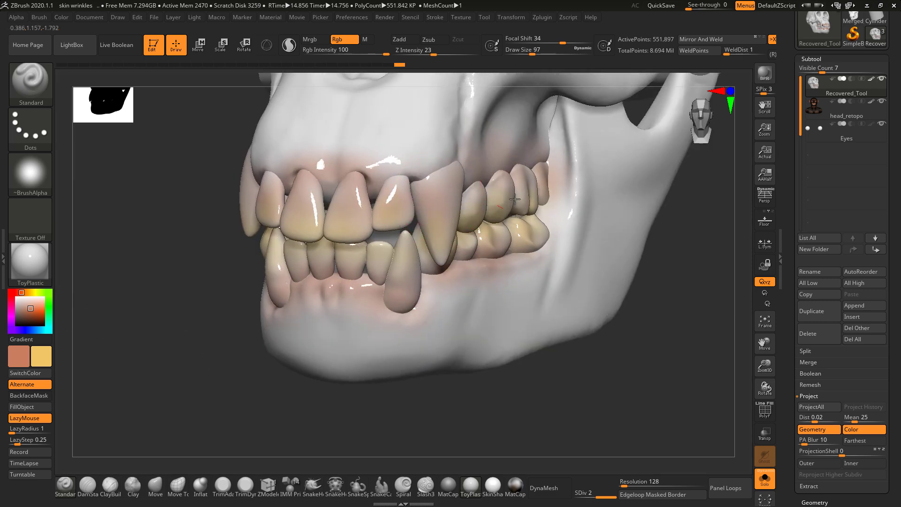
pyautogui.moveTo(515, 200)
pyautogui.mouseDown()
pyautogui.moveTo(541, 187)
pyautogui.moveTo(522, 232)
pyautogui.mouseUp()
pyautogui.moveTo(492, 395); pyautogui.dragTo(543, 398)
# Set the brush colour to a dark reddish brown and the draw size to 104.
pyautogui.click(31, 314)
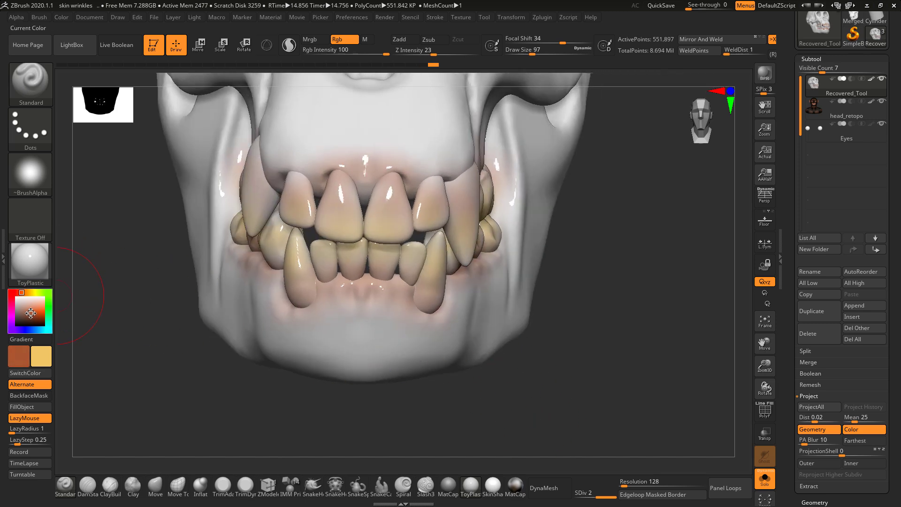
pyautogui.click(29, 315)
pyautogui.click(19, 291)
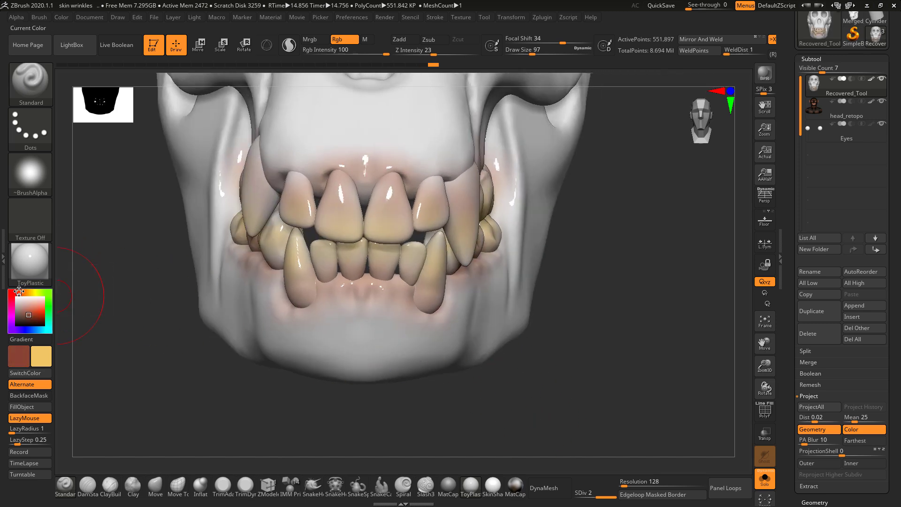
pyautogui.moveTo(29, 311); pyautogui.dragTo(32, 314)
pyautogui.click(28, 310)
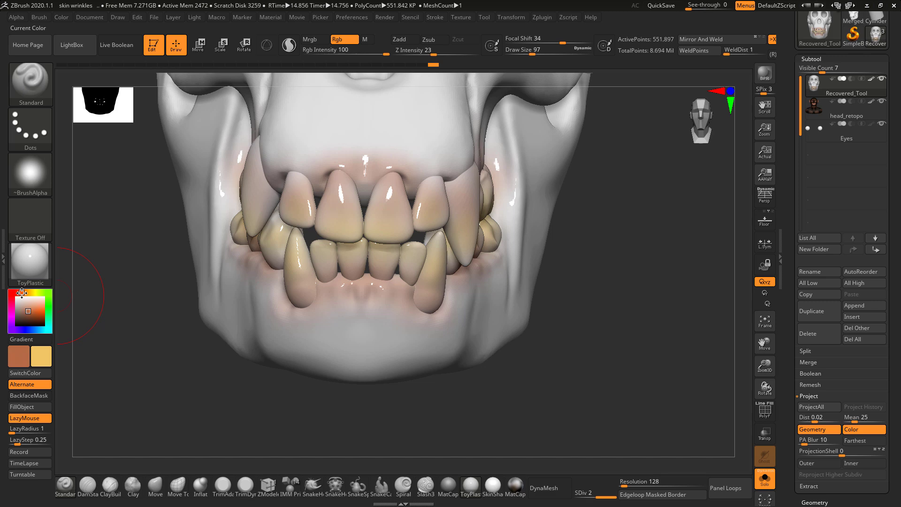
pyautogui.moveTo(31, 312); pyautogui.dragTo(32, 316)
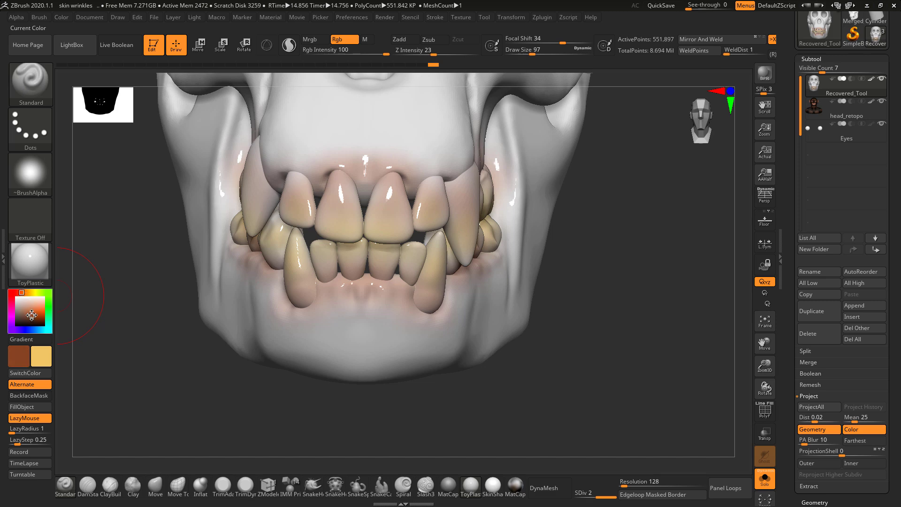
pyautogui.press('space')
pyautogui.moveTo(373, 182); pyautogui.dragTo(376, 182)
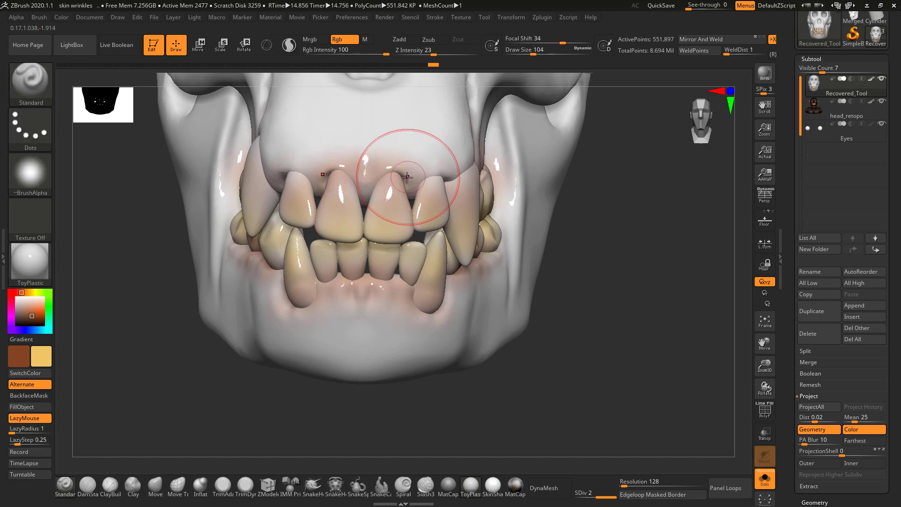
# Swap the two brush colours and paint a faint brown along the roots of the upper teeth, from incisors to molars.
pyautogui.press('v')
pyautogui.moveTo(400, 177); pyautogui.dragTo(398, 187)
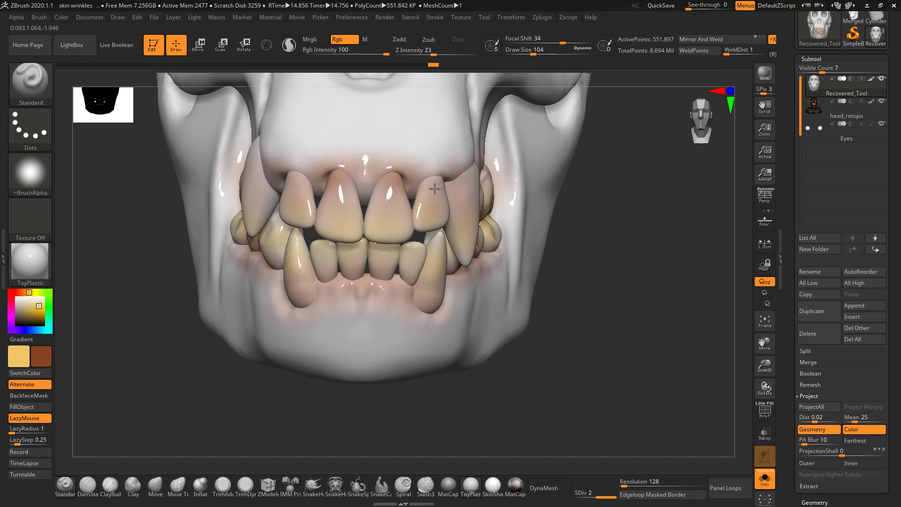
pyautogui.moveTo(595, 233)
pyautogui.mouseDown()
pyautogui.moveTo(468, 177)
pyautogui.moveTo(486, 177)
pyautogui.moveTo(477, 189)
pyautogui.mouseUp()
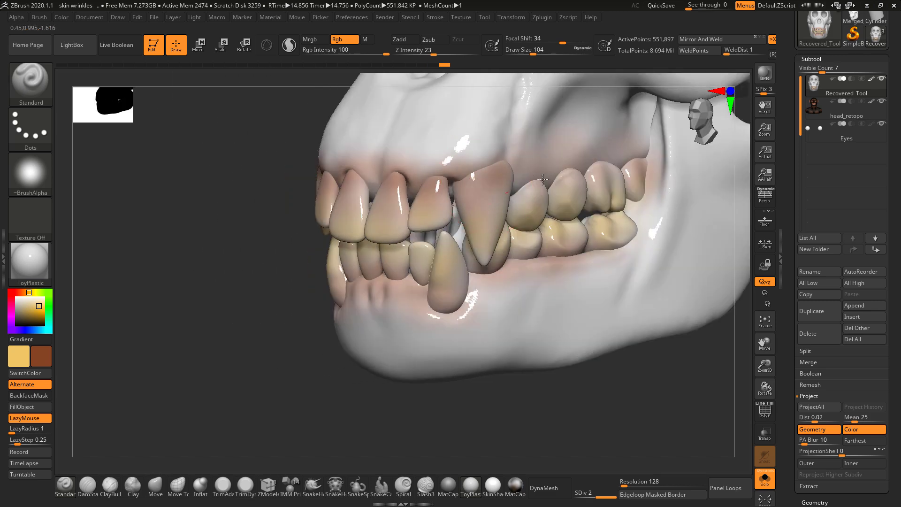
pyautogui.moveTo(562, 175); pyautogui.dragTo(639, 164)
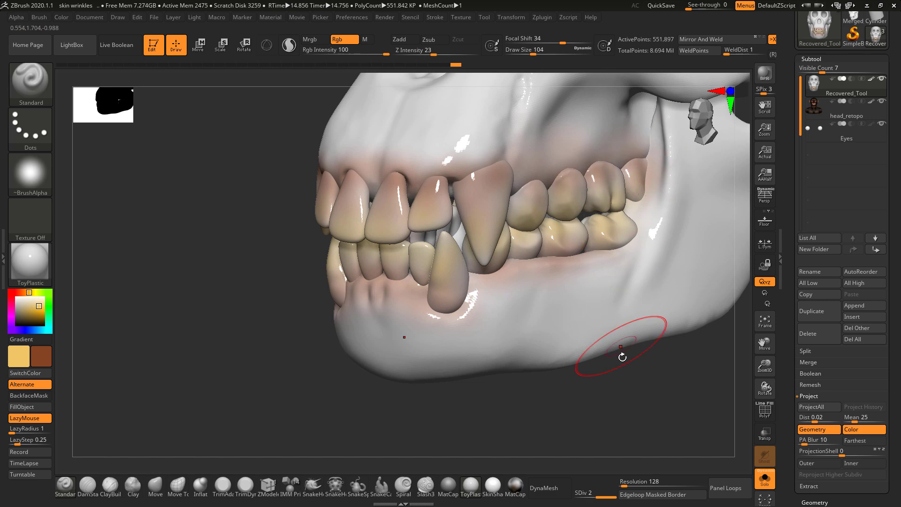
pyautogui.moveTo(622, 358); pyautogui.dragTo(558, 356)
pyautogui.moveTo(530, 206)
pyautogui.mouseDown()
pyautogui.moveTo(519, 196)
pyautogui.moveTo(562, 191)
pyautogui.mouseUp()
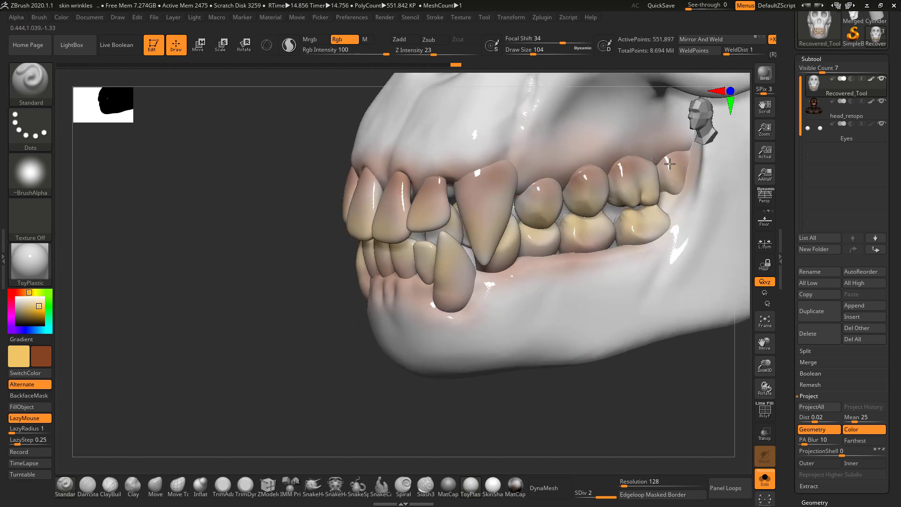
pyautogui.moveTo(670, 164); pyautogui.dragTo(671, 166)
# Paint the faint brown along the lower gum line, below the incisors, canines and side teeth.
pyautogui.moveTo(646, 234)
pyautogui.mouseDown()
pyautogui.moveTo(499, 267)
pyautogui.moveTo(479, 289)
pyautogui.mouseUp()
pyautogui.moveTo(366, 381); pyautogui.dragTo(462, 377)
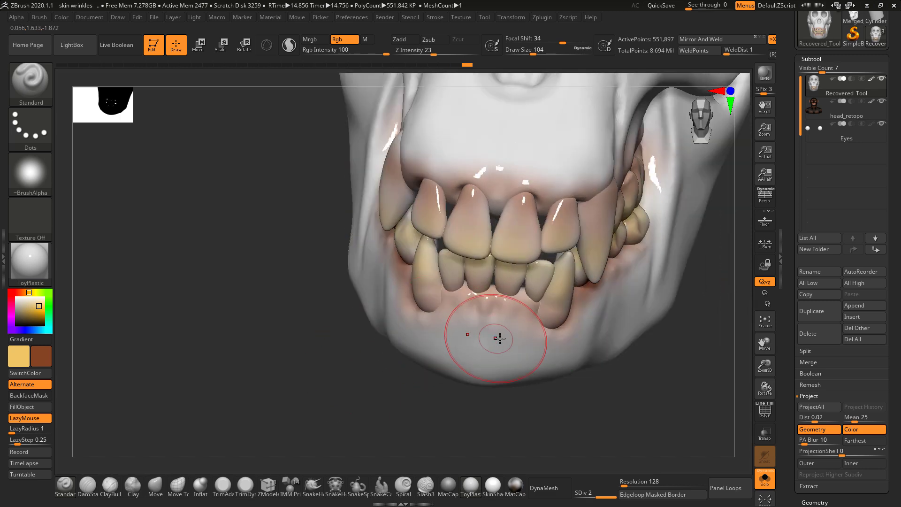
pyautogui.moveTo(499, 338)
pyautogui.mouseDown()
pyautogui.moveTo(533, 292)
pyautogui.moveTo(517, 306)
pyautogui.mouseUp()
pyautogui.moveTo(575, 399); pyautogui.dragTo(521, 376)
pyautogui.moveTo(538, 315)
pyautogui.mouseDown()
pyautogui.moveTo(542, 326)
pyautogui.moveTo(587, 305)
pyautogui.moveTo(580, 332)
pyautogui.mouseUp()
pyautogui.moveTo(398, 344); pyautogui.dragTo(506, 338)
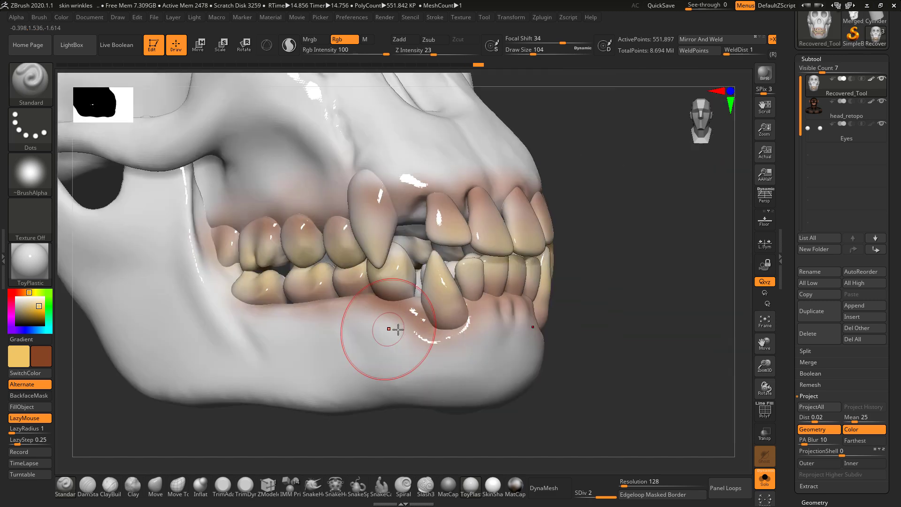
pyautogui.moveTo(428, 332); pyautogui.dragTo(406, 306)
pyautogui.moveTo(359, 286)
pyautogui.mouseDown()
pyautogui.moveTo(265, 307)
pyautogui.moveTo(423, 319)
pyautogui.mouseUp()
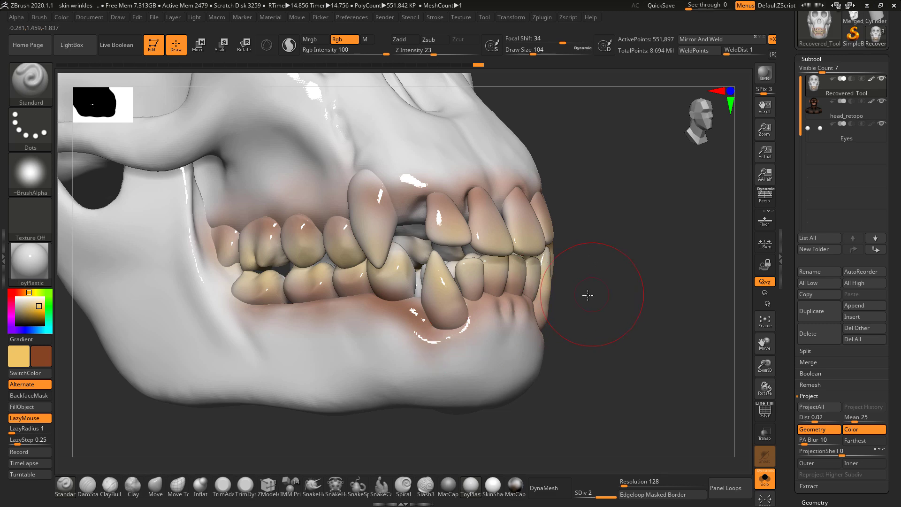
# Deepen the brown along the upper gum line from molars to front teeth and around the bases of the lower canines.
pyautogui.moveTo(587, 294); pyautogui.dragTo(518, 261)
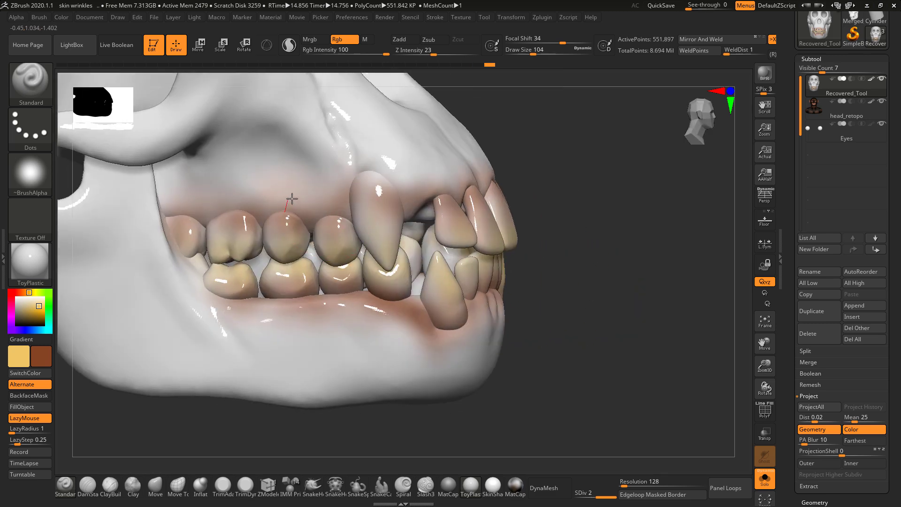
pyautogui.moveTo(345, 200); pyautogui.dragTo(371, 174)
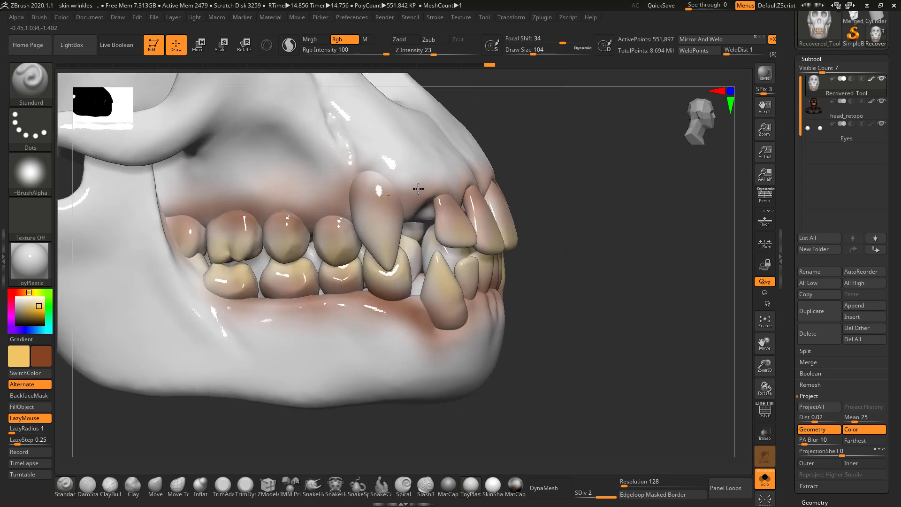
pyautogui.moveTo(591, 225); pyautogui.dragTo(511, 232)
pyautogui.moveTo(343, 184)
pyautogui.mouseDown()
pyautogui.moveTo(350, 194)
pyautogui.moveTo(344, 172)
pyautogui.moveTo(430, 192)
pyautogui.moveTo(518, 165)
pyautogui.mouseUp()
pyautogui.moveTo(596, 176); pyautogui.dragTo(529, 151)
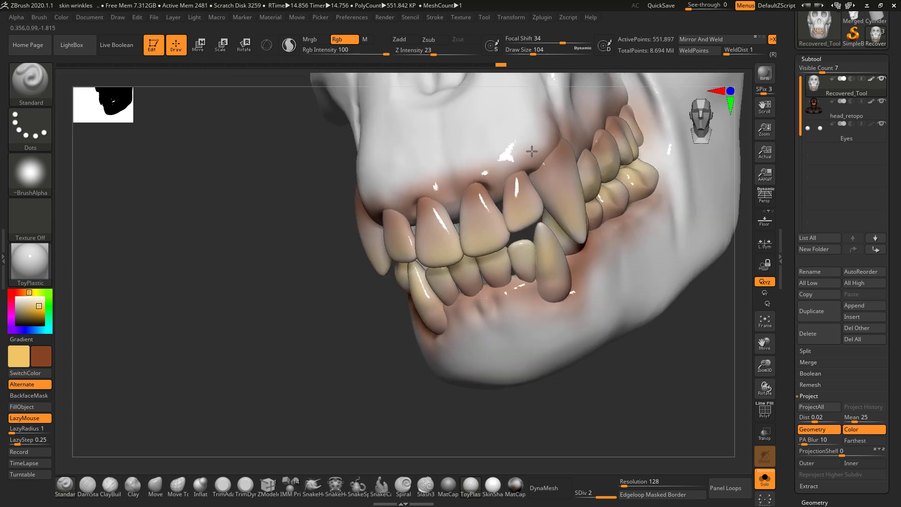
pyautogui.moveTo(647, 364); pyautogui.dragTo(498, 173)
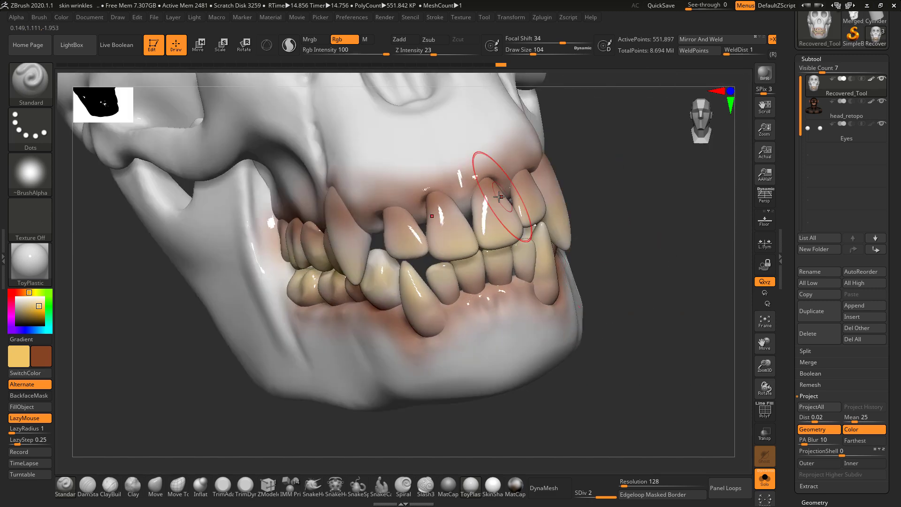
pyautogui.moveTo(362, 202); pyautogui.dragTo(365, 251)
pyautogui.moveTo(605, 350); pyautogui.dragTo(634, 300)
pyautogui.moveTo(418, 280); pyautogui.dragTo(424, 305)
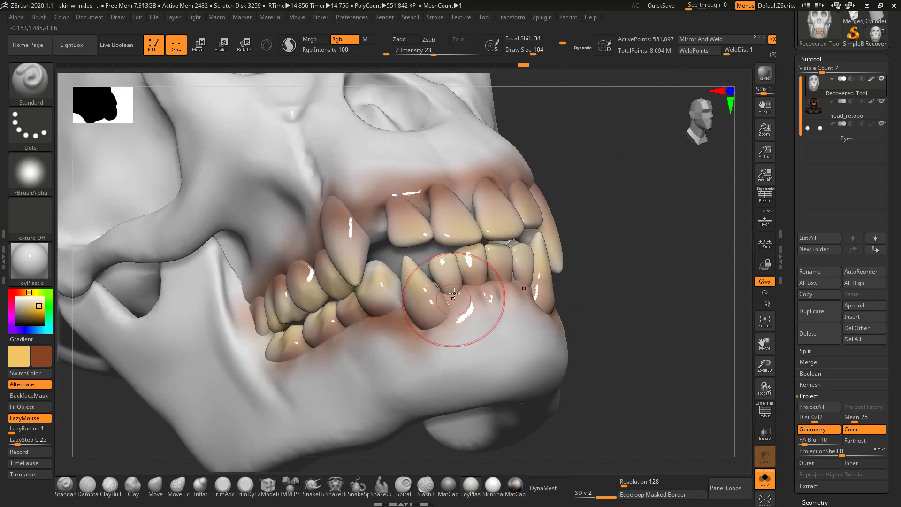
# Load Alpha 23 for the brush and set its colour to burnt orange, RGB 189, 85, 29.
pyautogui.moveTo(605, 375)
pyautogui.mouseDown()
pyautogui.moveTo(507, 404)
pyautogui.moveTo(476, 445)
pyautogui.mouseUp()
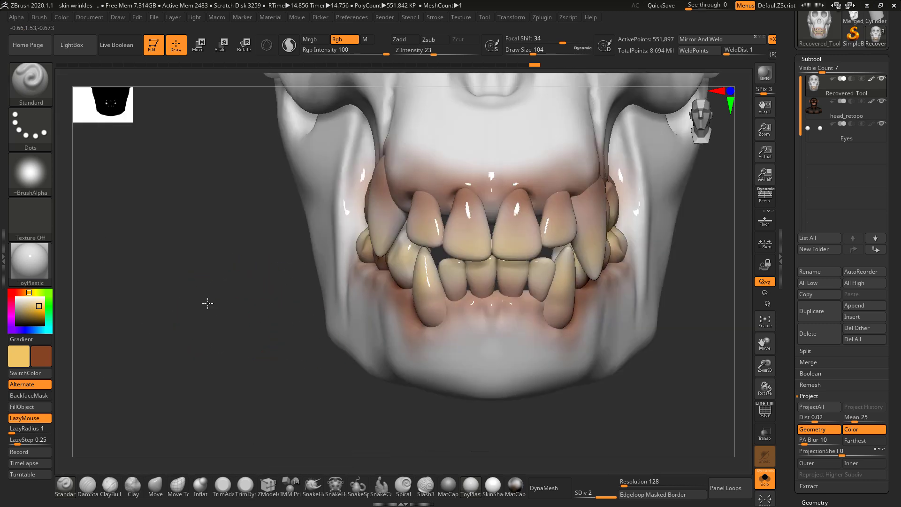
pyautogui.keyDown('alt'); pyautogui.moveTo(207, 302); pyautogui.dragTo(212, 239); pyautogui.keyUp('alt')
pyautogui.moveTo(624, 273)
pyautogui.keyDown('alt'); pyautogui.mouseDown()
pyautogui.moveTo(614, 278)
pyautogui.moveTo(625, 298)
pyautogui.moveTo(619, 279)
pyautogui.moveTo(599, 273)
pyautogui.mouseUp(); pyautogui.keyUp('alt')
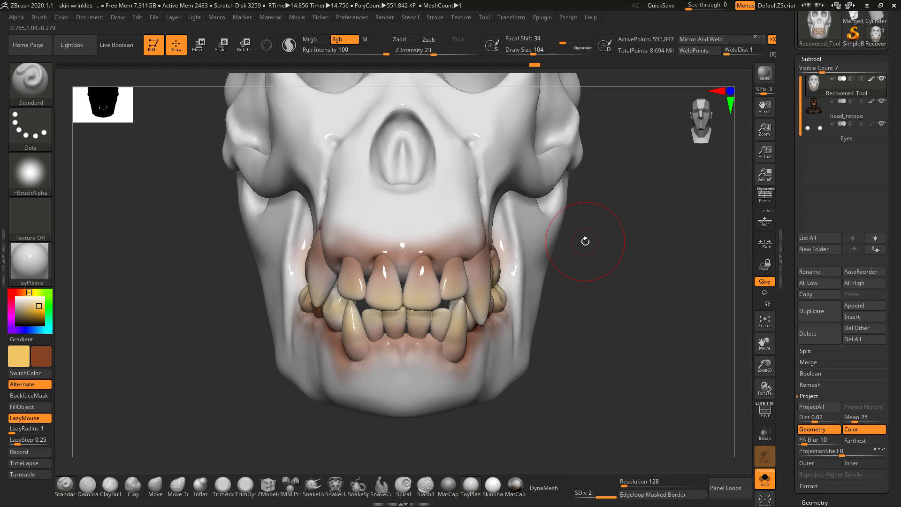
pyautogui.click(30, 173)
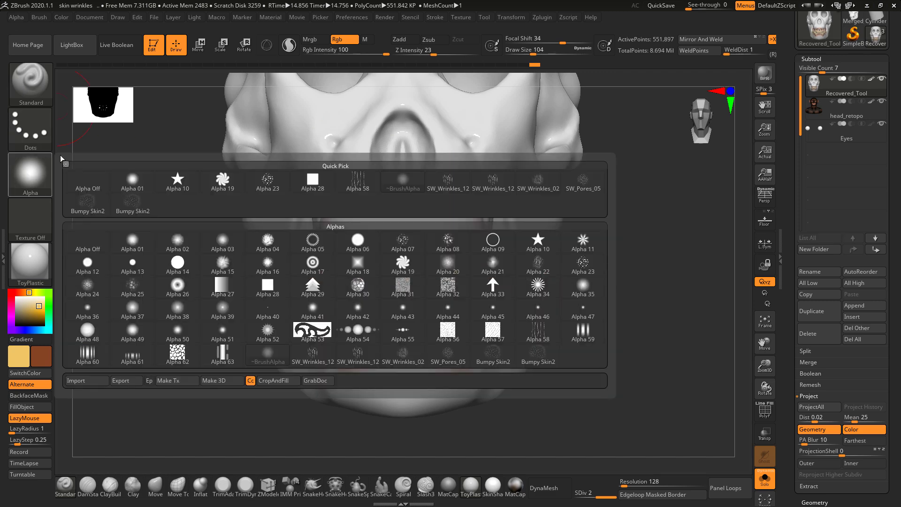
pyautogui.click(43, 161)
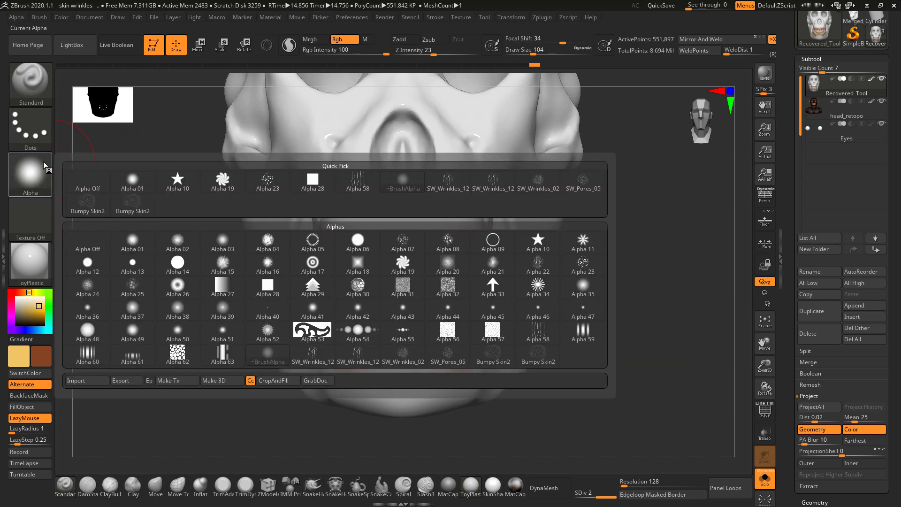
pyautogui.click(270, 187)
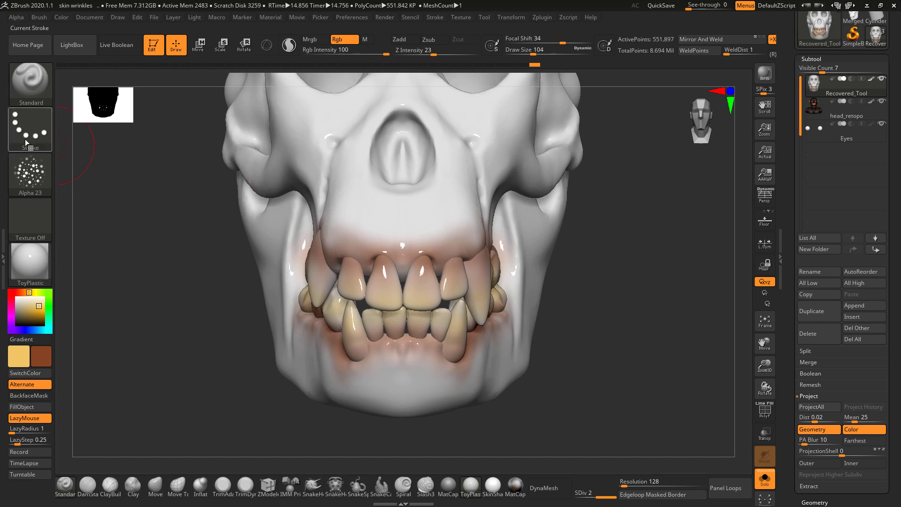
pyautogui.click(22, 293)
pyautogui.moveTo(40, 305); pyautogui.dragTo(38, 313)
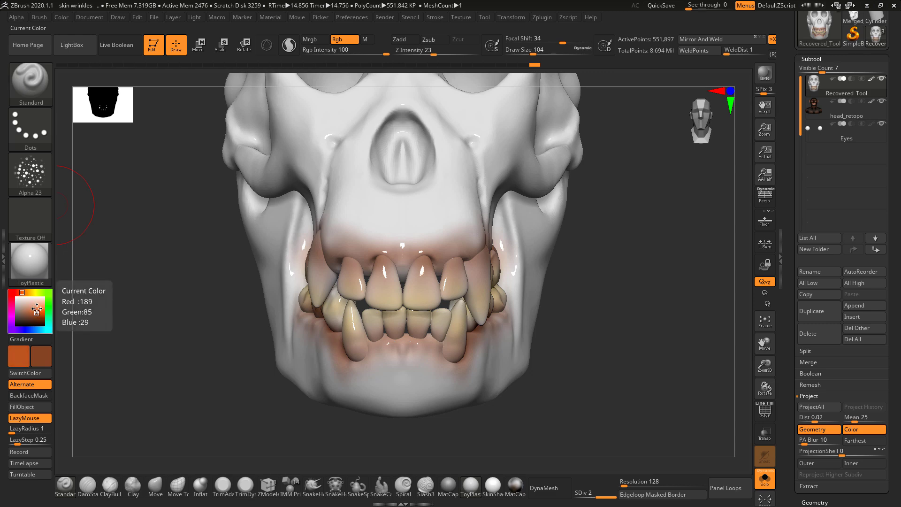
pyautogui.moveTo(388, 287); pyautogui.dragTo(383, 289)
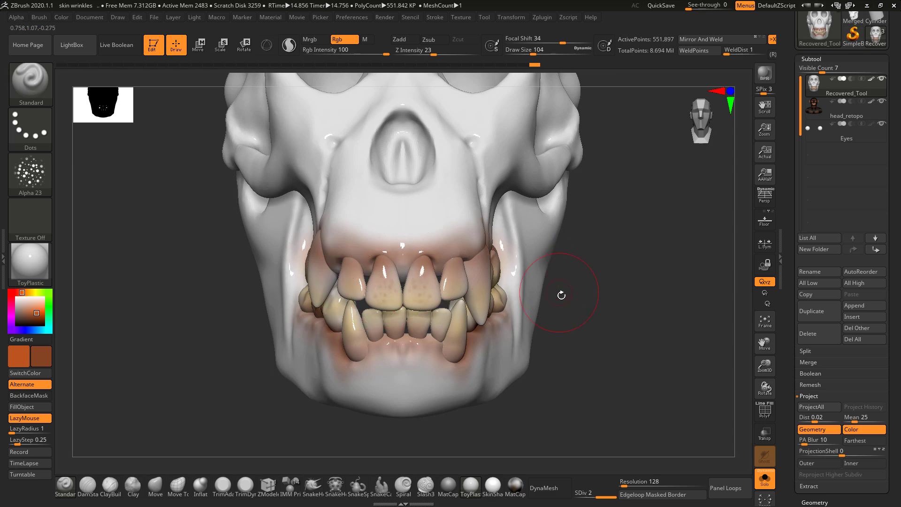
pyautogui.moveTo(593, 320)
pyautogui.mouseDown()
pyautogui.moveTo(585, 280)
pyautogui.moveTo(599, 282)
pyautogui.moveTo(453, 255)
pyautogui.mouseUp()
pyautogui.moveTo(289, 324)
pyautogui.mouseDown()
pyautogui.moveTo(244, 307)
pyautogui.moveTo(286, 292)
pyautogui.mouseUp()
pyautogui.hotkey('ctrl', 'z')
pyautogui.keyDown('alt'); pyautogui.moveTo(612, 225); pyautogui.dragTo(574, 219); pyautogui.keyUp('alt')
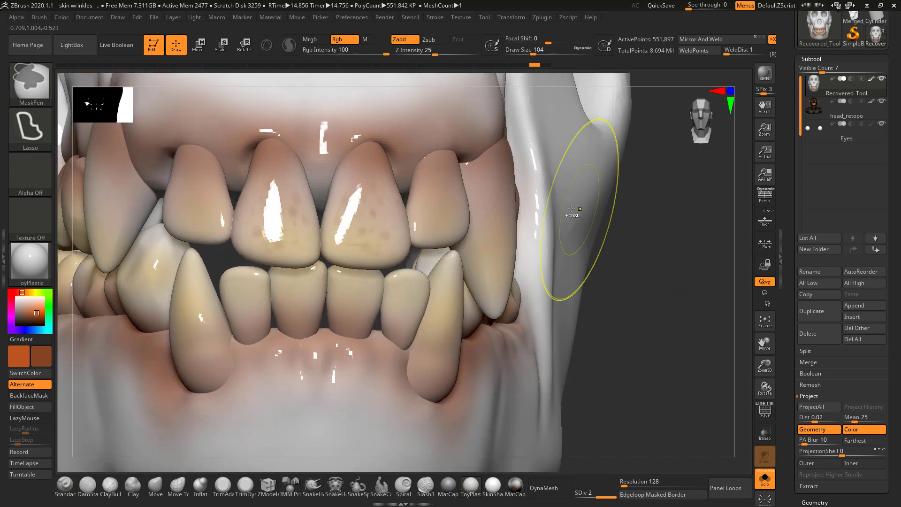
pyautogui.hotkey('ctrl', 'z')
# Speckle the roots of the upper front teeth at draw size 62 and subdivide the skull mesh to level 3.
pyautogui.moveTo(366, 180)
pyautogui.mouseDown()
pyautogui.moveTo(379, 175)
pyautogui.moveTo(371, 175)
pyautogui.mouseUp()
pyautogui.press('space')
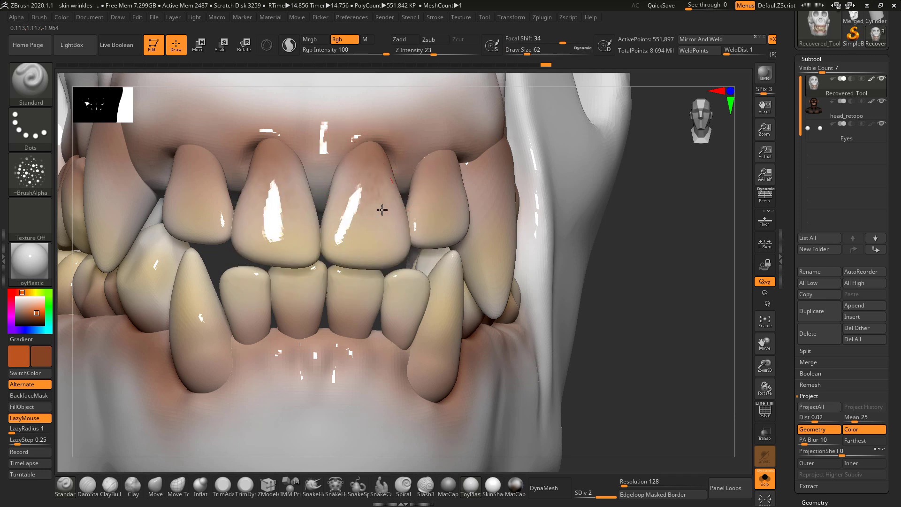
pyautogui.moveTo(685, 249); pyautogui.dragTo(622, 264)
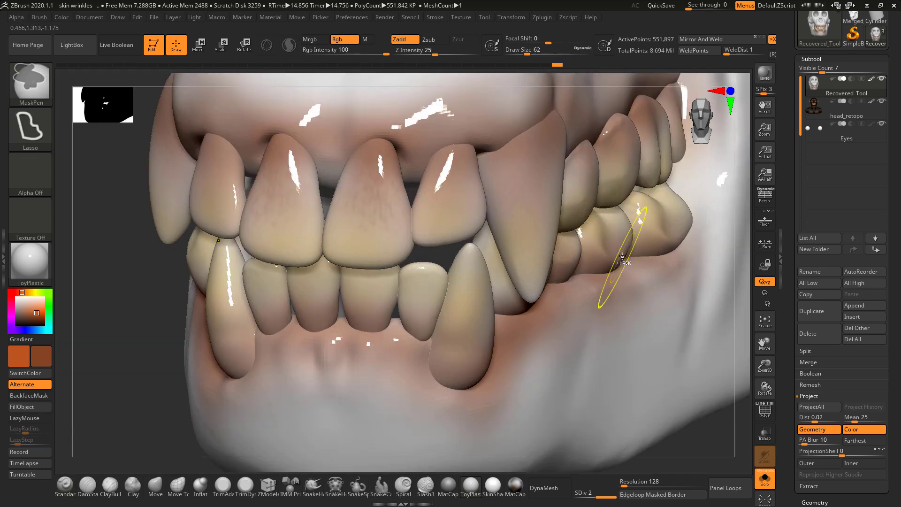
pyautogui.hotkey('ctrl', 'd')
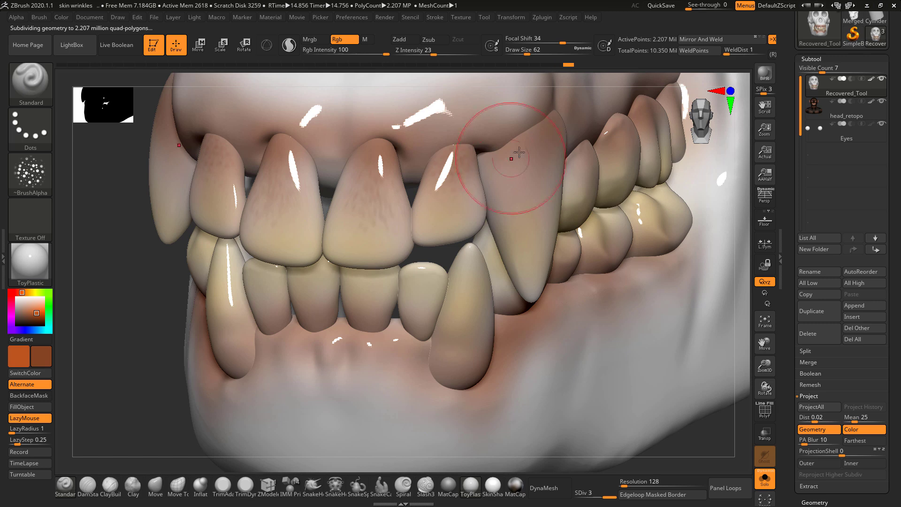
# Speckle the front and side teeth and the lower front gum with burnt orange at draw size 68.
pyautogui.moveTo(464, 300)
pyautogui.mouseDown()
pyautogui.moveTo(470, 361)
pyautogui.moveTo(453, 356)
pyautogui.mouseUp()
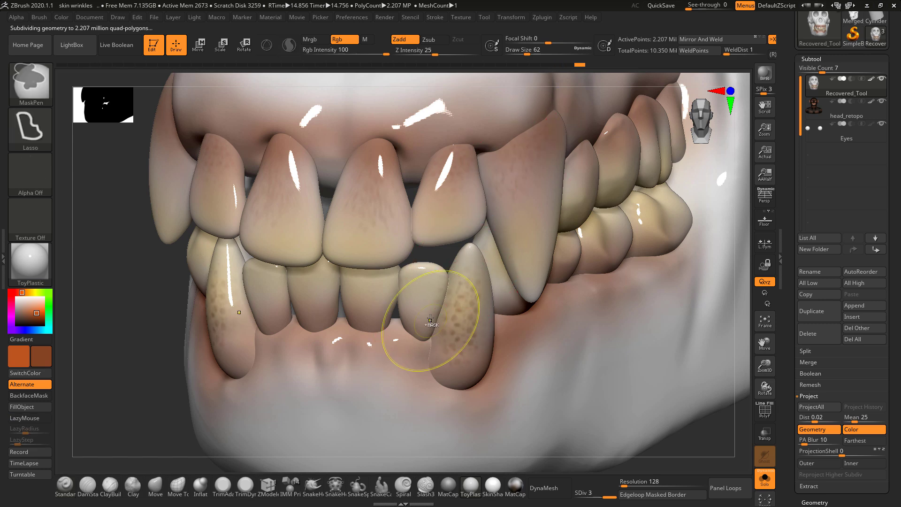
pyautogui.hotkey('ctrl', 'z')
pyautogui.press('space')
pyautogui.moveTo(483, 275); pyautogui.dragTo(498, 275)
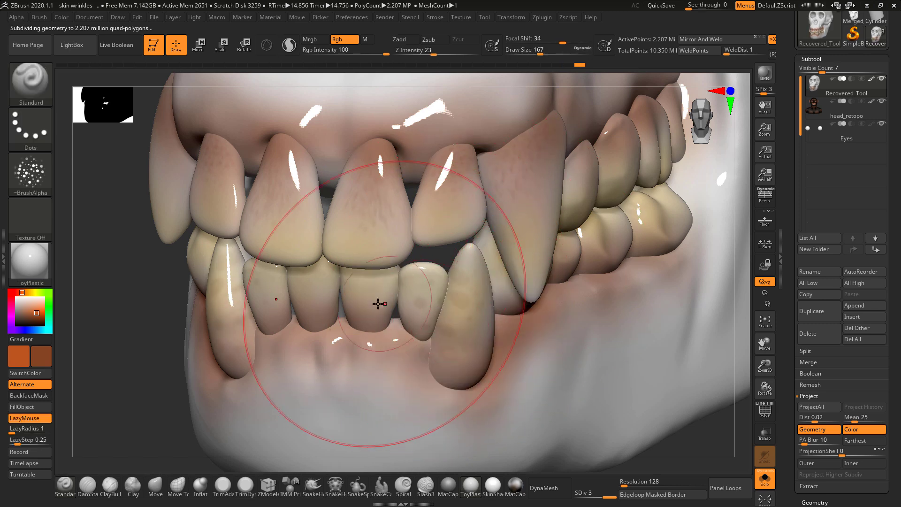
pyautogui.press('space')
pyautogui.moveTo(368, 288)
pyautogui.mouseDown()
pyautogui.moveTo(357, 284)
pyautogui.moveTo(369, 302)
pyautogui.mouseUp()
pyautogui.hotkey('ctrl', 'z')
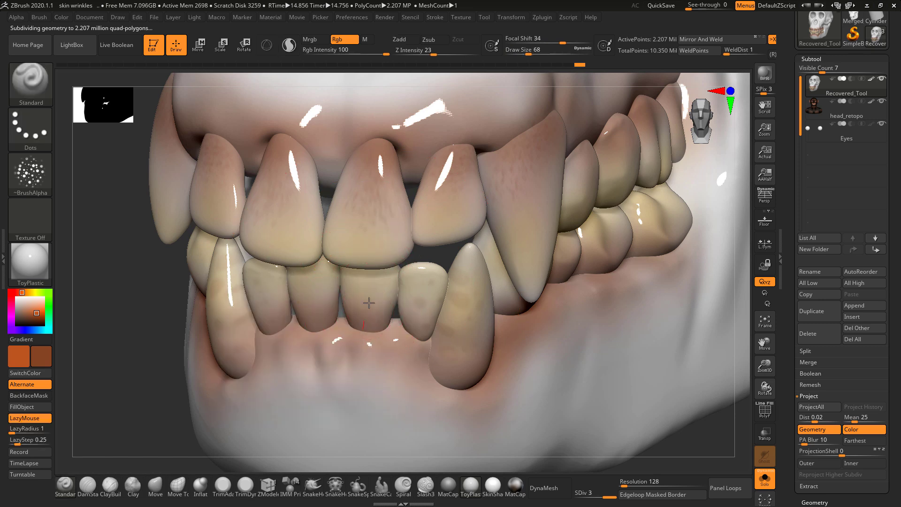
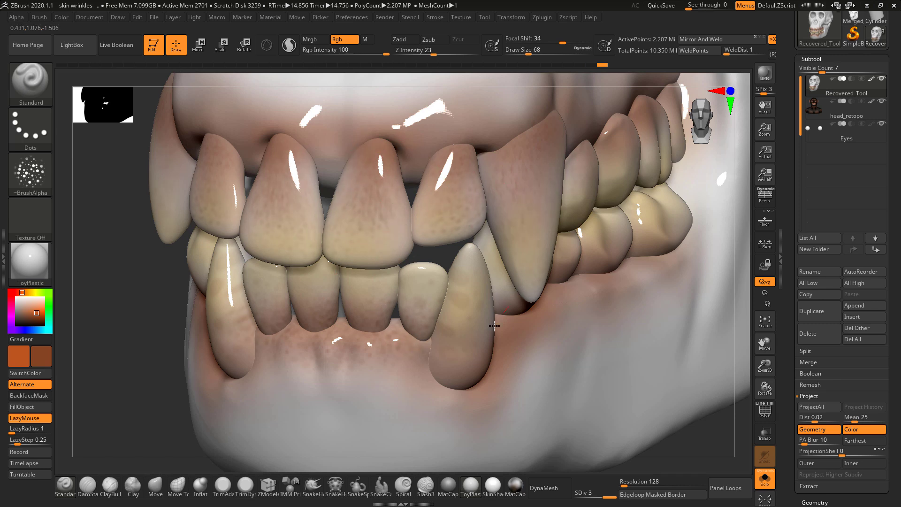
pyautogui.moveTo(650, 125); pyautogui.dragTo(571, 223, button='right')
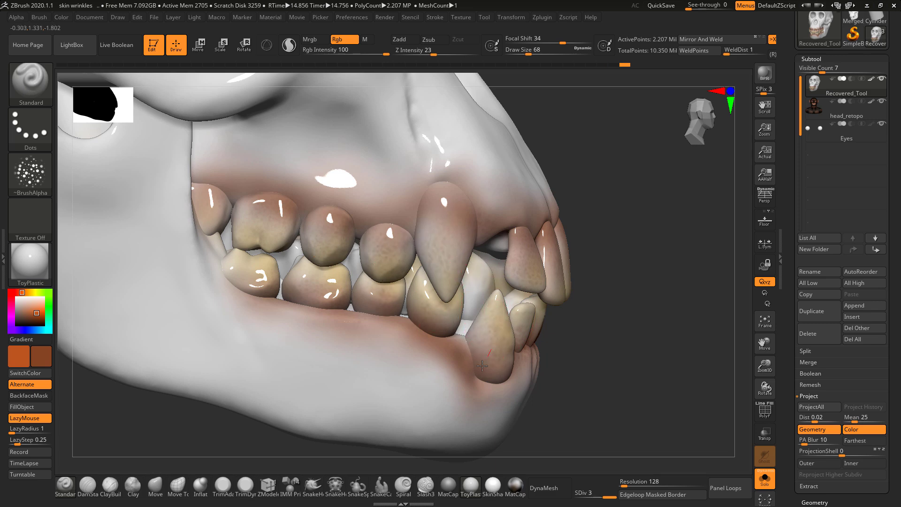
pyautogui.moveTo(253, 286); pyautogui.dragTo(532, 277, button='right')
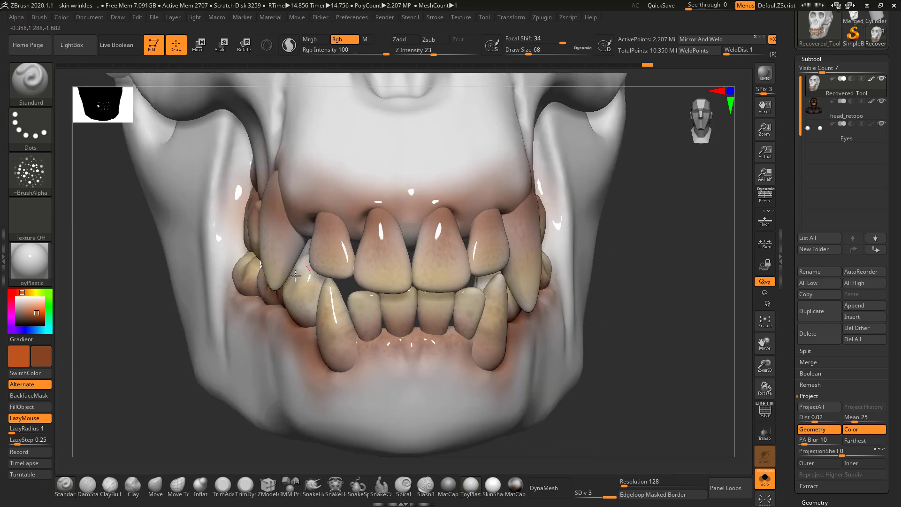
# Show the whole head to check how the teeth look between the lips, and isolate the skull again.
pyautogui.keyDown('ctrl'); pyautogui.moveTo(604, 278); pyautogui.dragTo(640, 297, button='right'); pyautogui.keyUp('ctrl')
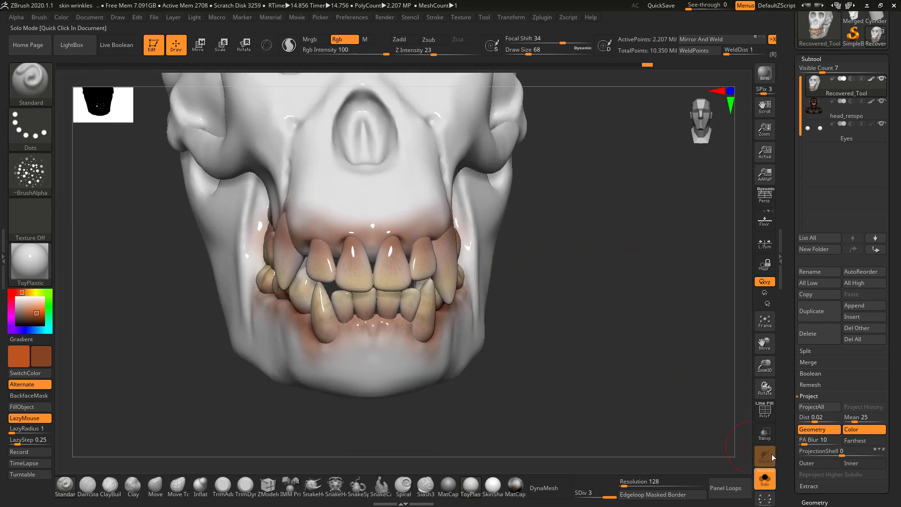
pyautogui.click(765, 478)
pyautogui.moveTo(698, 340); pyautogui.dragTo(507, 222, button='right')
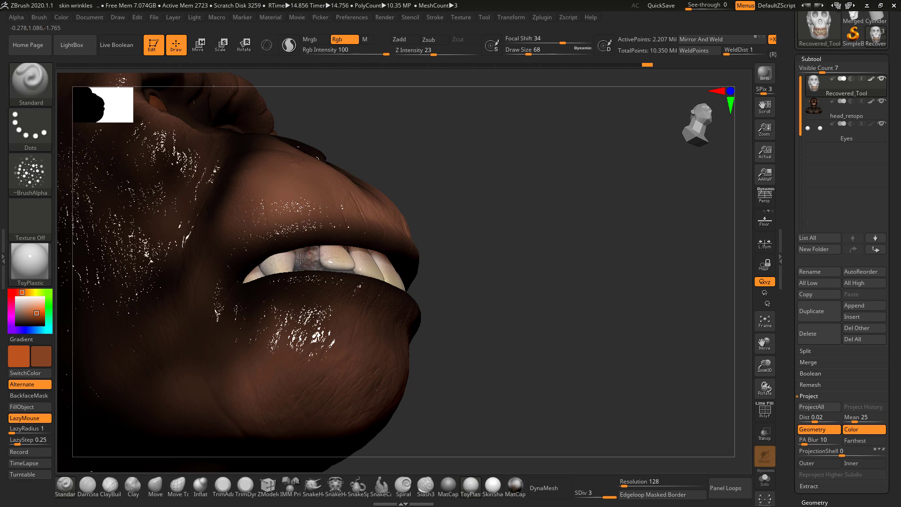
pyautogui.moveTo(347, 254); pyautogui.dragTo(547, 267, button='right')
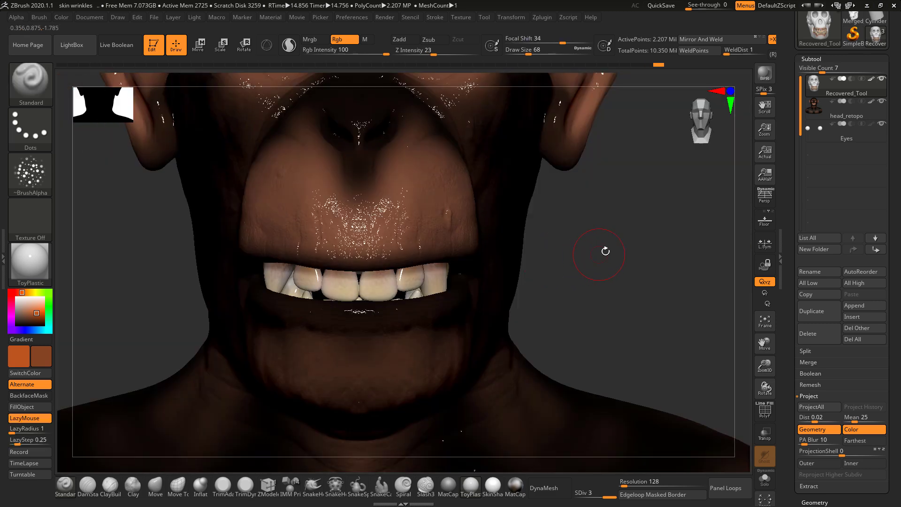
pyautogui.press('f')
pyautogui.moveTo(569, 228); pyautogui.dragTo(638, 271, button='right')
pyautogui.click(765, 477)
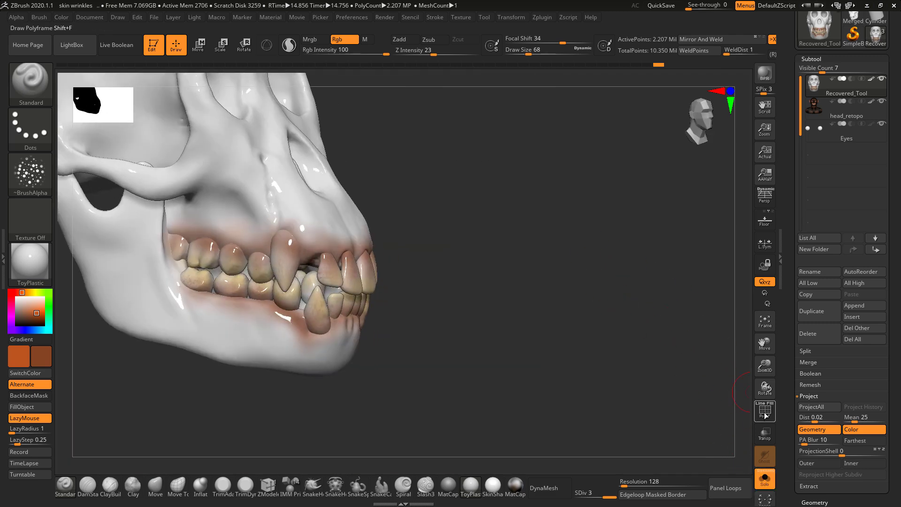
# Examine the skull's wireframe and polygroups around the side teeth with the polyframe display.
pyautogui.click(765, 413)
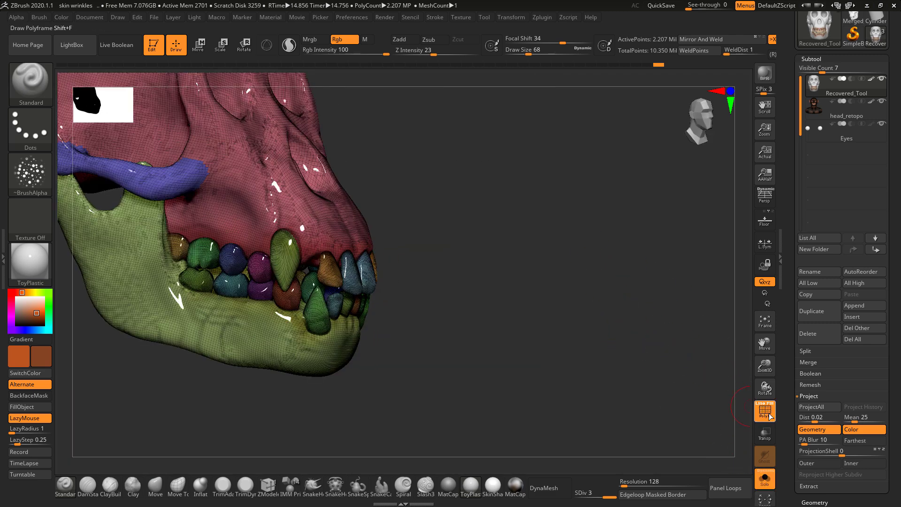
pyautogui.moveTo(571, 293)
pyautogui.mouseDown(button='right')
pyautogui.moveTo(529, 282)
pyautogui.moveTo(343, 289)
pyautogui.mouseUp(button='right')
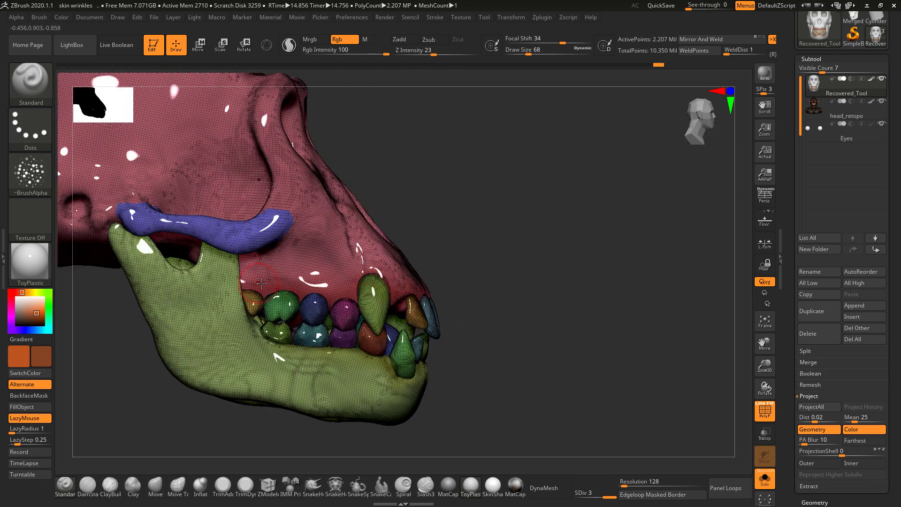
pyautogui.keyDown('ctrl'); pyautogui.moveTo(525, 296); pyautogui.dragTo(661, 370, button='right'); pyautogui.keyUp('ctrl')
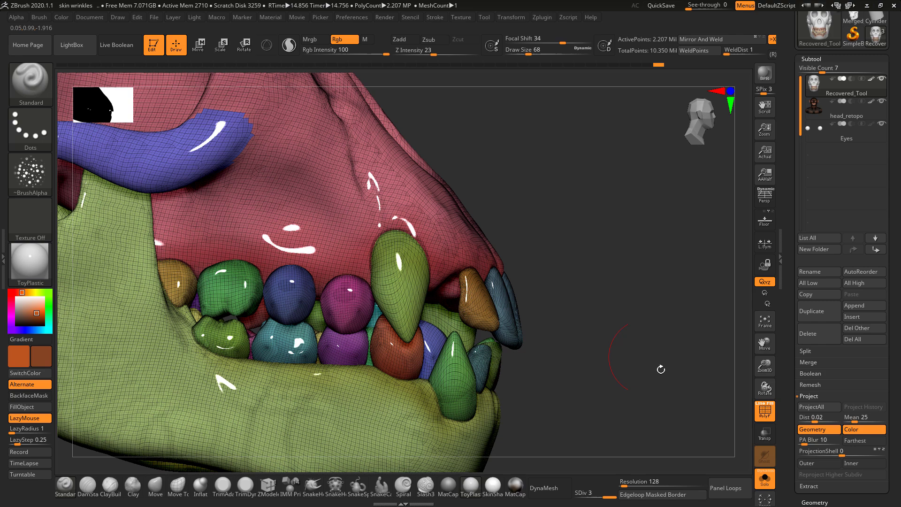
pyautogui.click(765, 415)
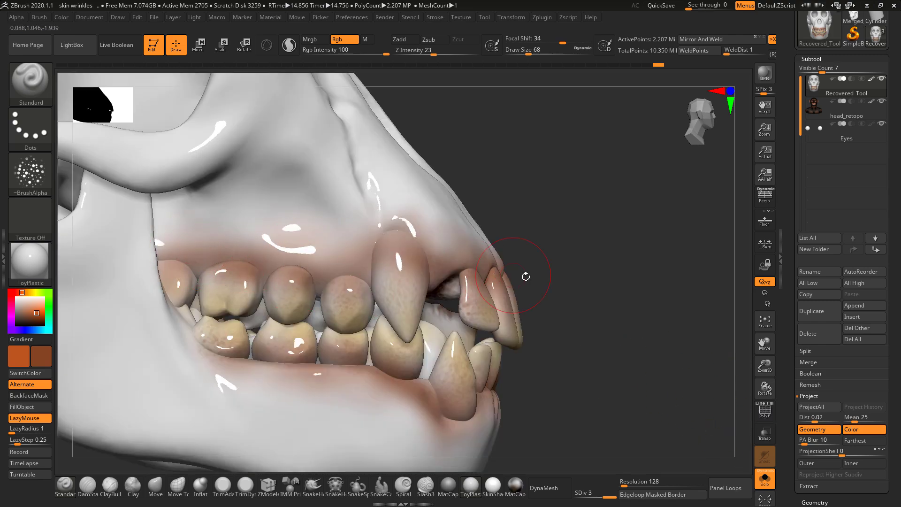
# Hide the upper skull and lower jaw polygroups, and invert the visibility so the bone and gums show without the teeth.
pyautogui.moveTo(525, 276)
pyautogui.mouseDown(button='right')
pyautogui.moveTo(568, 291)
pyautogui.moveTo(598, 275)
pyautogui.moveTo(544, 279)
pyautogui.moveTo(598, 279)
pyautogui.moveTo(613, 239)
pyautogui.moveTo(597, 259)
pyautogui.mouseUp(button='right')
pyautogui.moveTo(456, 132)
pyautogui.keyDown('ctrl'); pyautogui.keyDown('shift'); pyautogui.mouseDown()
pyautogui.moveTo(517, 207)
pyautogui.moveTo(624, 194)
pyautogui.mouseUp(); pyautogui.keyUp('shift'); pyautogui.keyUp('ctrl')
pyautogui.moveTo(626, 217); pyautogui.dragTo(630, 262, button='right')
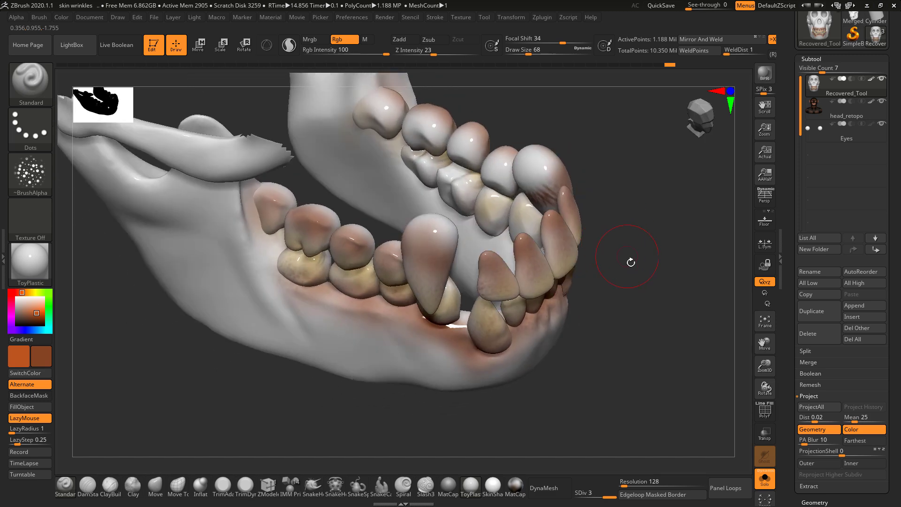
pyautogui.moveTo(607, 329); pyautogui.dragTo(619, 337, button='right')
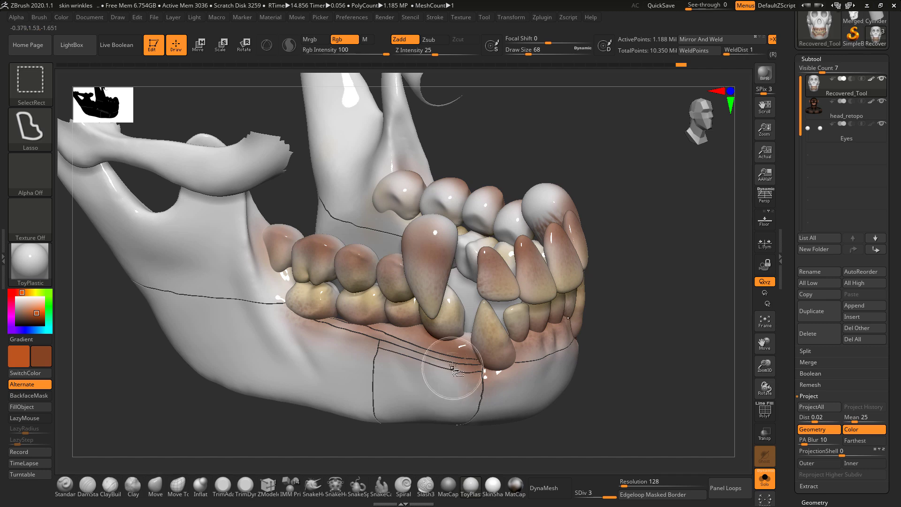
pyautogui.keyDown('ctrl'); pyautogui.keyDown('shift'); pyautogui.click(449, 389); pyautogui.keyUp('shift'); pyautogui.keyUp('ctrl')
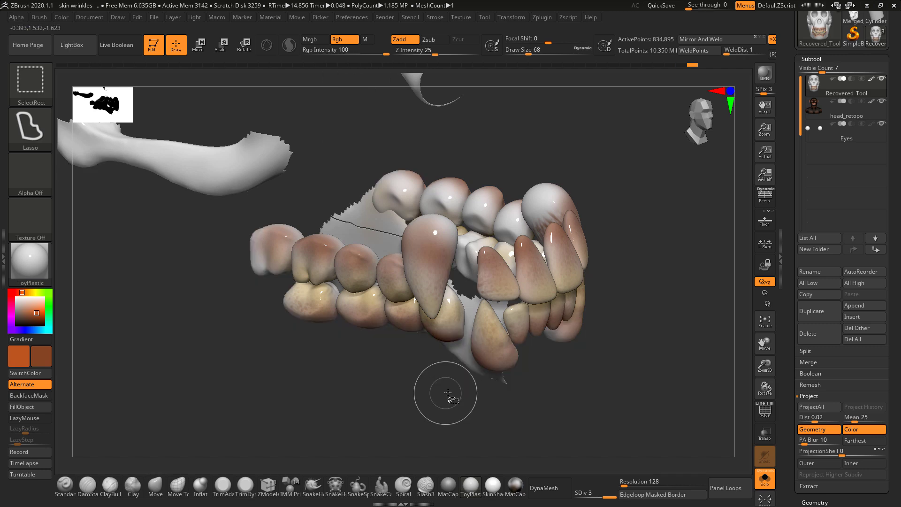
pyautogui.moveTo(559, 373)
pyautogui.mouseDown(button='right')
pyautogui.moveTo(591, 330)
pyautogui.moveTo(607, 363)
pyautogui.moveTo(577, 354)
pyautogui.moveTo(595, 325)
pyautogui.mouseUp(button='right')
pyautogui.keyDown('ctrl'); pyautogui.keyDown('shift'); pyautogui.moveTo(654, 325); pyautogui.dragTo(649, 377); pyautogui.keyUp('shift'); pyautogui.keyUp('ctrl')
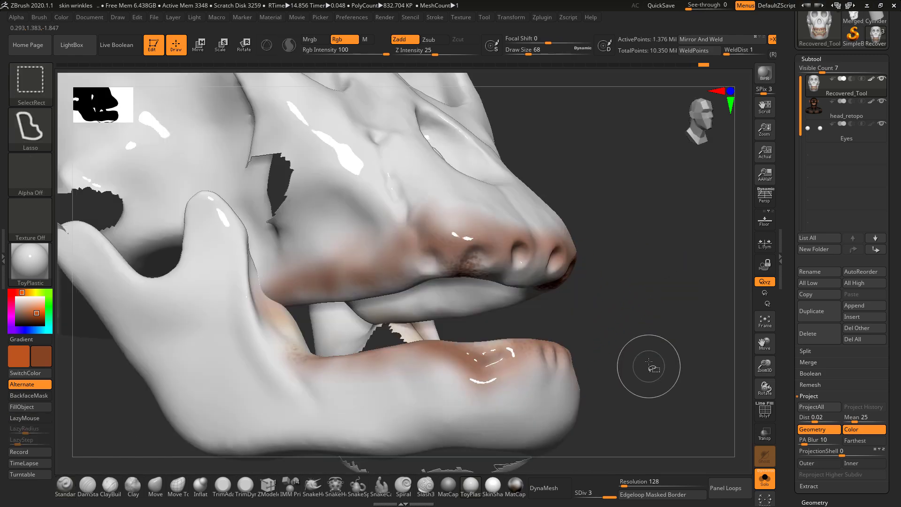
pyautogui.moveTo(655, 312)
pyautogui.mouseDown(button='right')
pyautogui.moveTo(404, 349)
pyautogui.moveTo(626, 363)
pyautogui.moveTo(666, 318)
pyautogui.moveTo(641, 300)
pyautogui.moveTo(652, 263)
pyautogui.moveTo(633, 237)
pyautogui.mouseUp(button='right')
pyautogui.keyDown('ctrl'); pyautogui.keyDown('shift'); pyautogui.click(646, 321); pyautogui.keyUp('shift'); pyautogui.keyUp('ctrl')
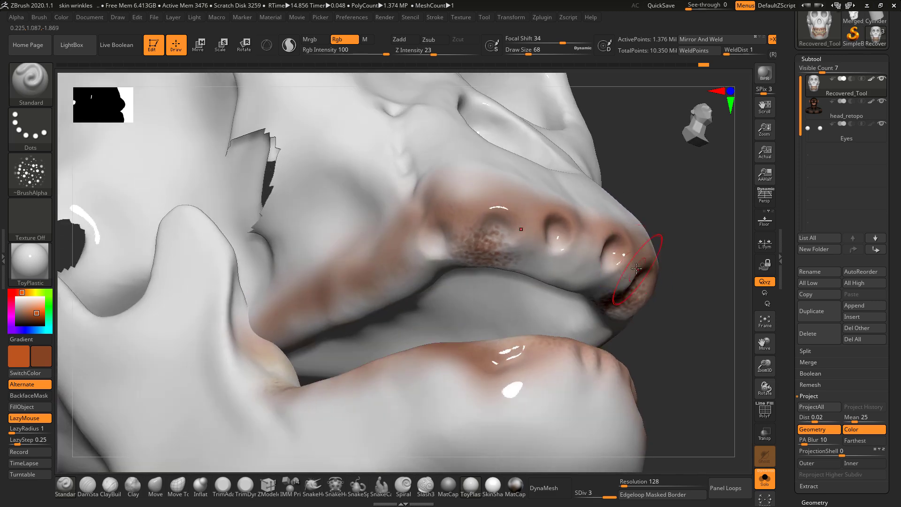
# Pick a light red, make it the secondary colour, and speckle the upper gum around the canine socket at draw size 94.
pyautogui.press('space')
pyautogui.moveTo(622, 256); pyautogui.dragTo(620, 257)
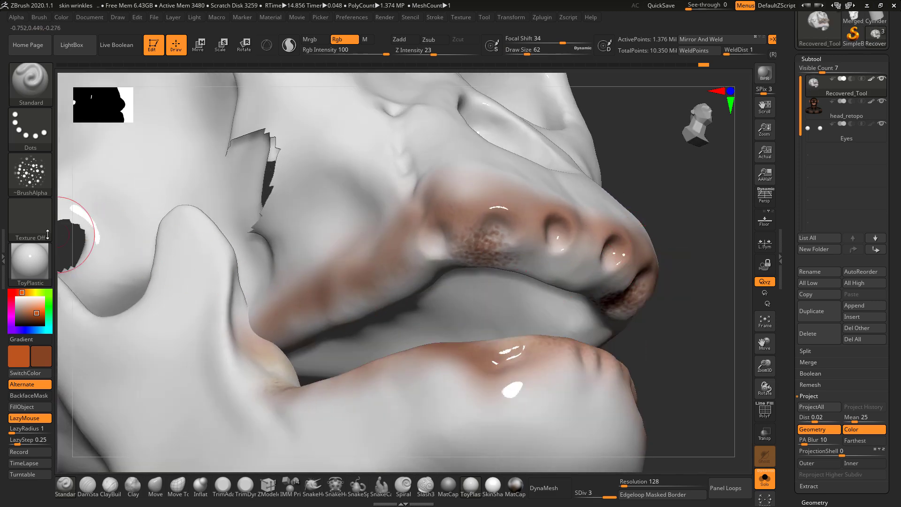
pyautogui.click(19, 286)
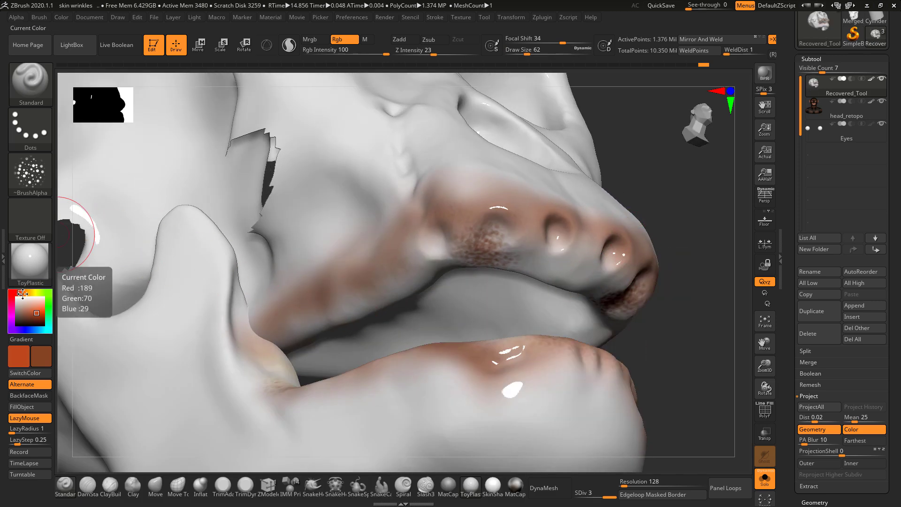
pyautogui.click(16, 291)
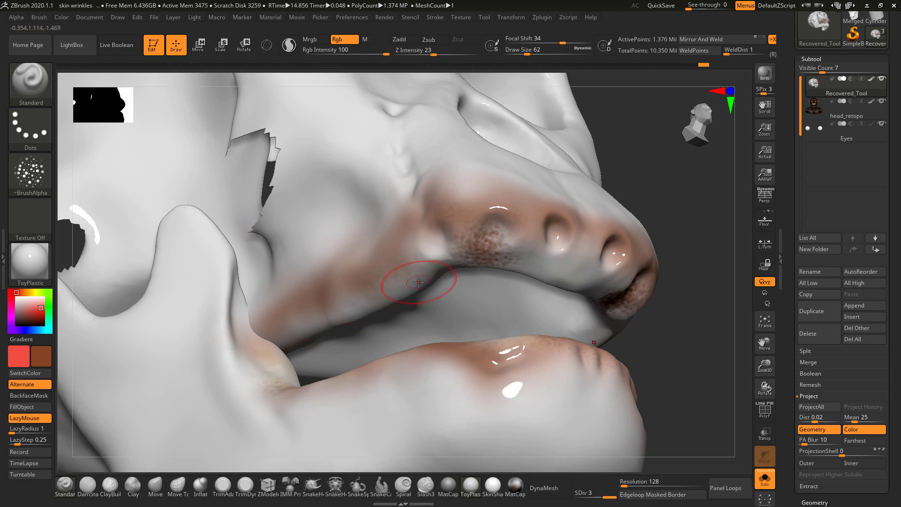
pyautogui.press('space')
pyautogui.moveTo(417, 268); pyautogui.dragTo(452, 249)
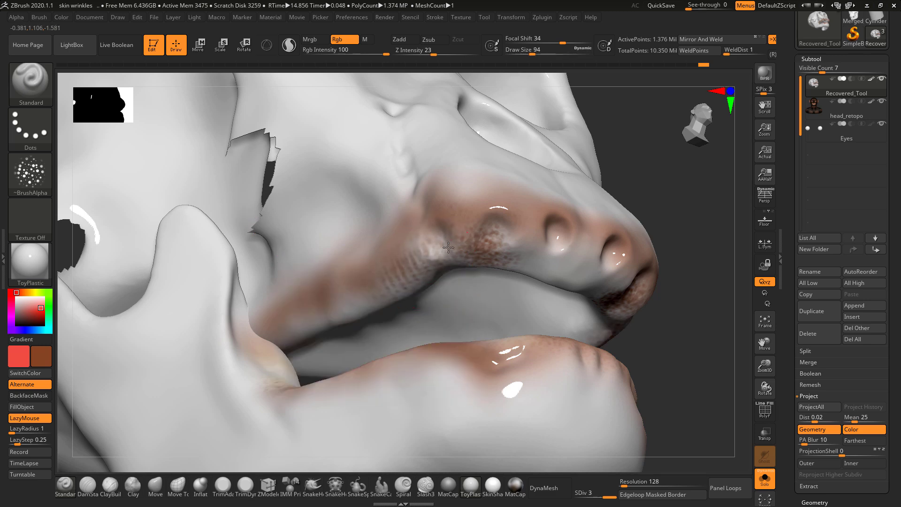
pyautogui.press('v')
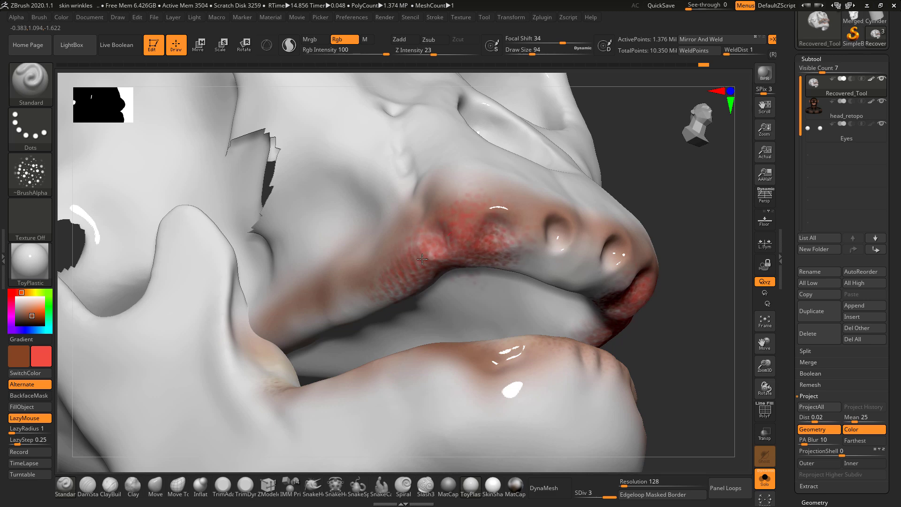
# Turn off the brush alpha and paint the upper gum and tooth sockets solid light red.
pyautogui.click(30, 174)
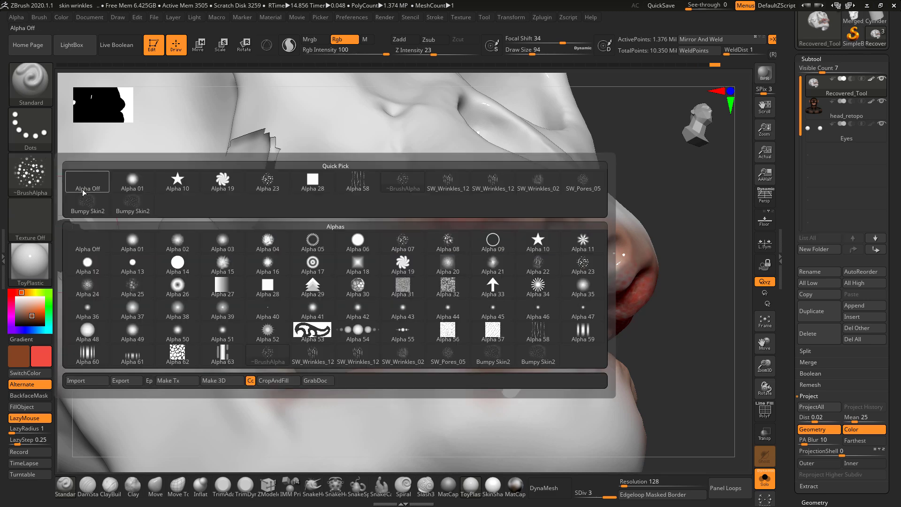
pyautogui.click(86, 185)
pyautogui.moveTo(479, 235)
pyautogui.mouseDown()
pyautogui.moveTo(350, 319)
pyautogui.moveTo(429, 281)
pyautogui.moveTo(288, 345)
pyautogui.mouseUp()
pyautogui.moveTo(546, 218)
pyautogui.mouseDown()
pyautogui.moveTo(591, 263)
pyautogui.moveTo(469, 291)
pyautogui.moveTo(551, 262)
pyautogui.moveTo(393, 310)
pyautogui.mouseUp()
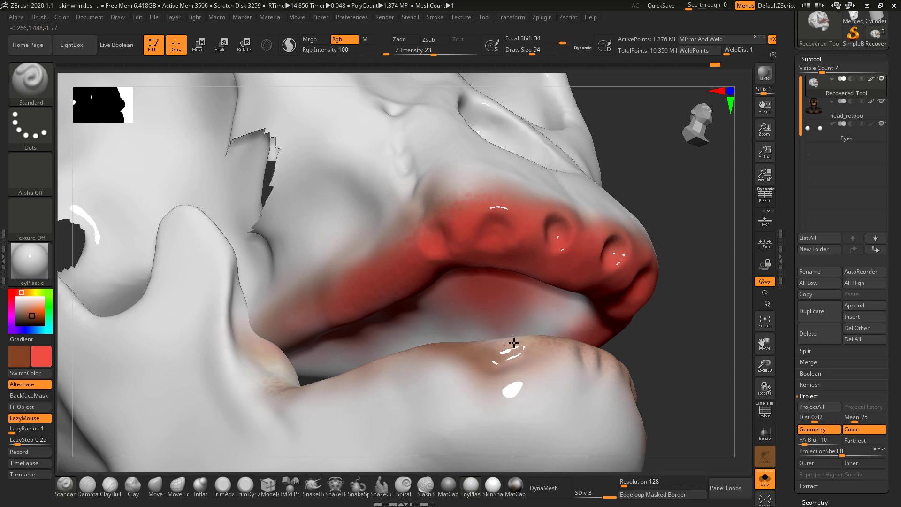
# Paint the lower gum ridge light red from the rear molars round to the front, including its inner side.
pyautogui.moveTo(670, 334); pyautogui.dragTo(650, 339)
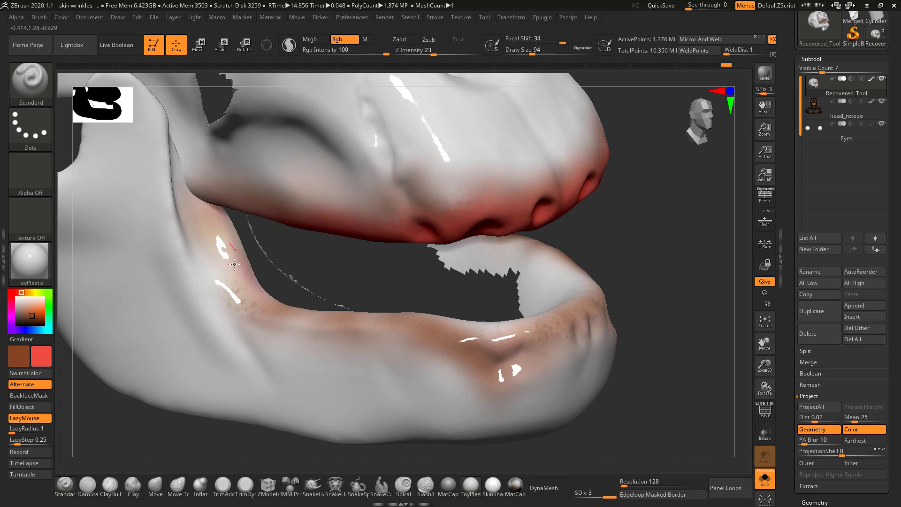
pyautogui.moveTo(234, 264)
pyautogui.mouseDown()
pyautogui.moveTo(246, 283)
pyautogui.moveTo(286, 302)
pyautogui.moveTo(492, 328)
pyautogui.moveTo(577, 300)
pyautogui.moveTo(617, 271)
pyautogui.moveTo(455, 300)
pyautogui.mouseUp()
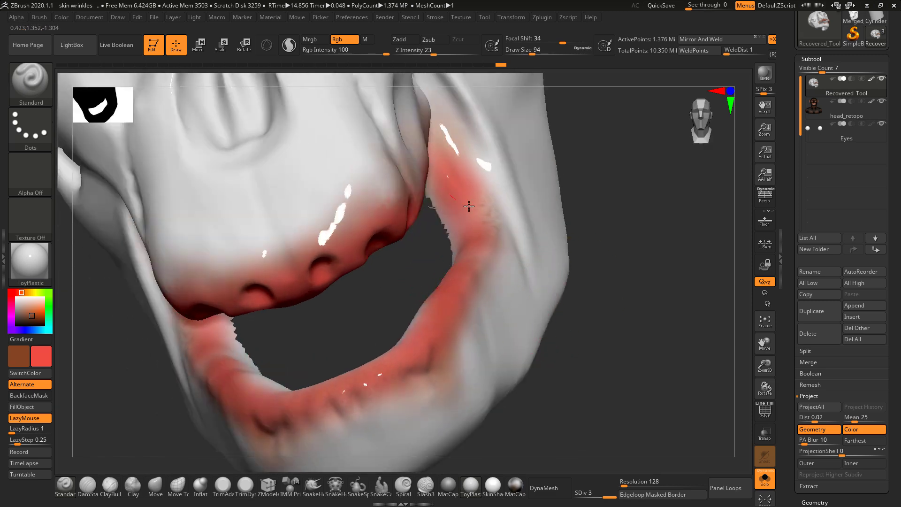
pyautogui.moveTo(620, 255)
pyautogui.mouseDown()
pyautogui.moveTo(628, 258)
pyautogui.moveTo(523, 201)
pyautogui.moveTo(481, 215)
pyautogui.mouseUp()
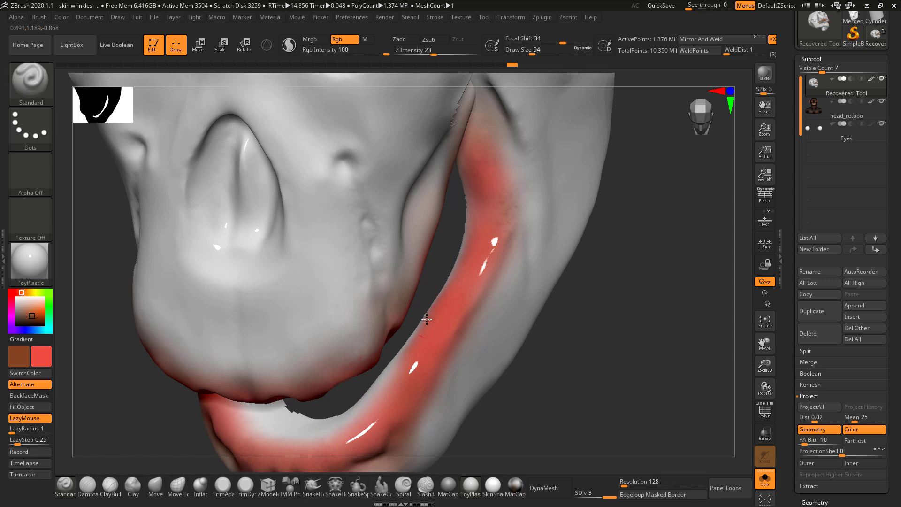
pyautogui.moveTo(427, 319)
pyautogui.mouseDown()
pyautogui.moveTo(317, 434)
pyautogui.moveTo(282, 431)
pyautogui.moveTo(312, 455)
pyautogui.mouseUp()
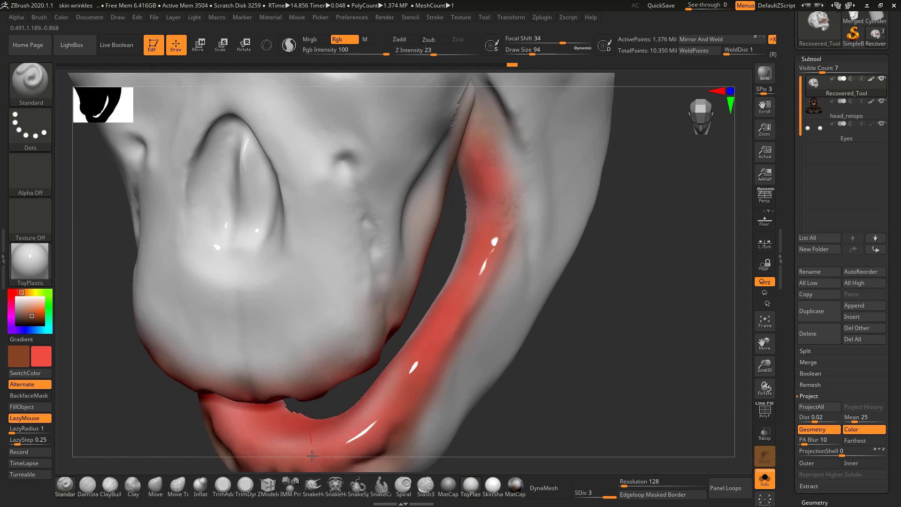
# Extend the light red along the upper gum towards the rear molars.
pyautogui.moveTo(594, 353)
pyautogui.mouseDown()
pyautogui.moveTo(631, 265)
pyautogui.moveTo(581, 490)
pyautogui.mouseUp()
pyautogui.moveTo(627, 362); pyautogui.dragTo(643, 314)
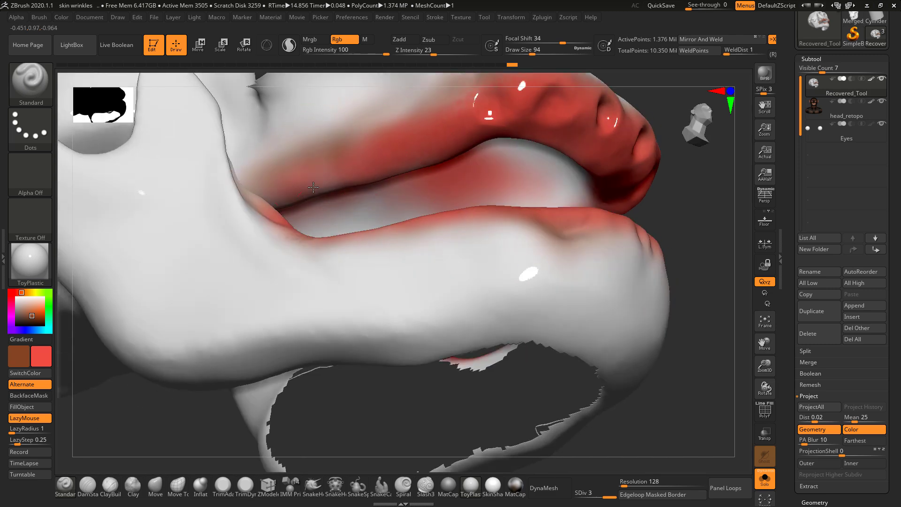
pyautogui.moveTo(517, 145); pyautogui.dragTo(585, 190)
pyautogui.moveTo(675, 246)
pyautogui.mouseDown()
pyautogui.moveTo(678, 269)
pyautogui.moveTo(661, 270)
pyautogui.moveTo(601, 245)
pyautogui.mouseUp()
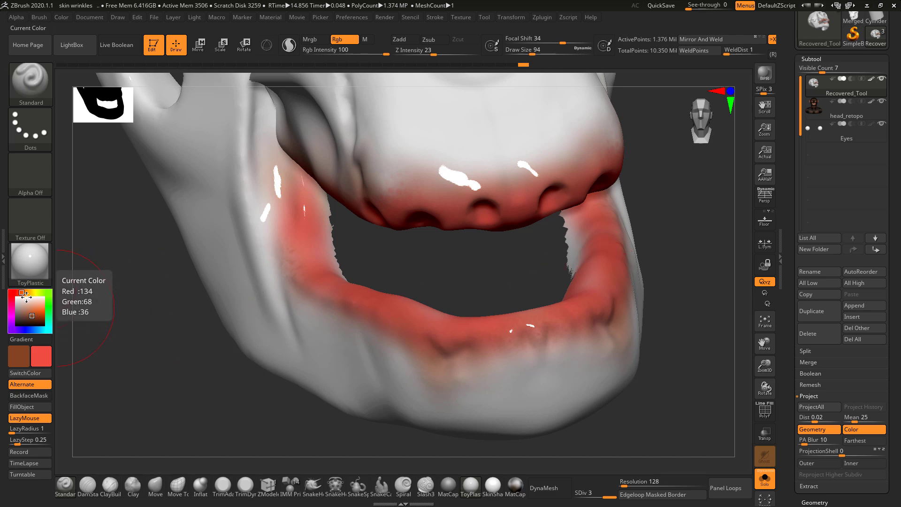
# Switch the secondary colour to a darker red and paint it over the lower gum and the upper rear gum.
pyautogui.press('v')
pyautogui.click(38, 314)
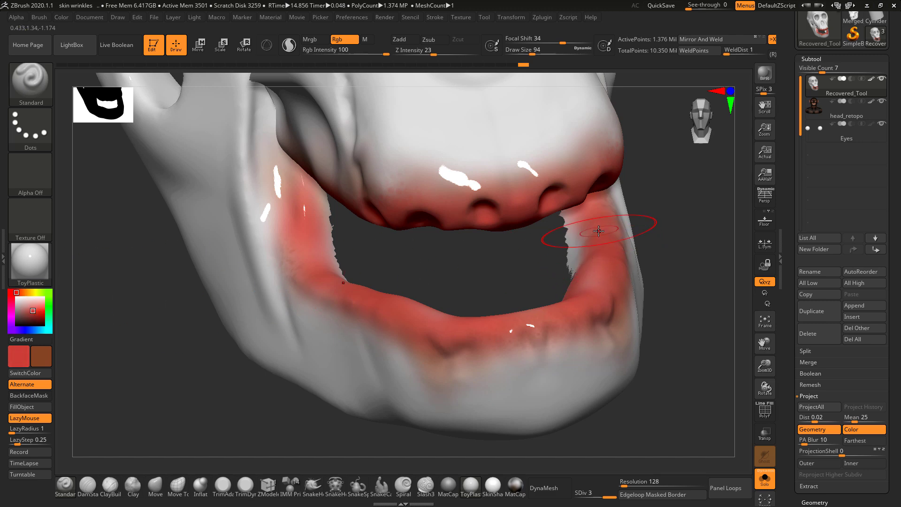
pyautogui.press('v')
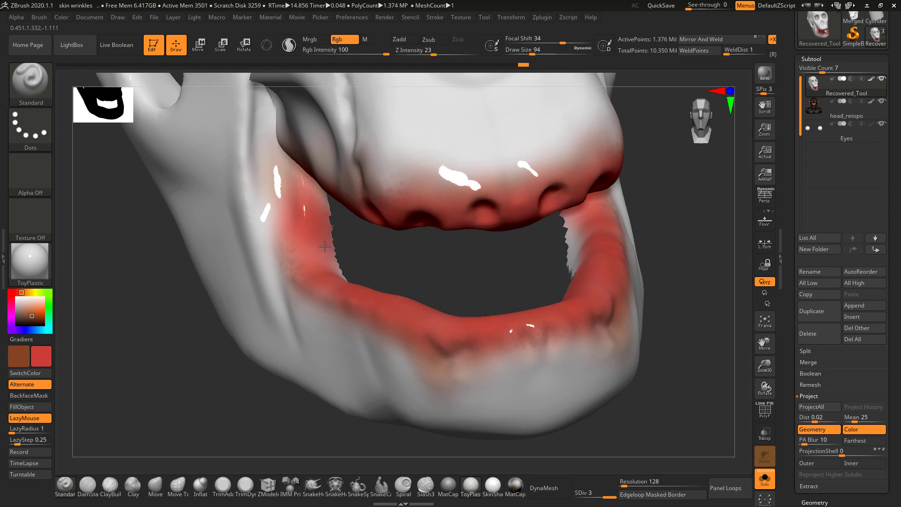
pyautogui.moveTo(647, 250); pyautogui.dragTo(648, 145)
pyautogui.keyDown('alt'); pyautogui.moveTo(657, 227); pyautogui.dragTo(638, 359); pyautogui.keyUp('alt')
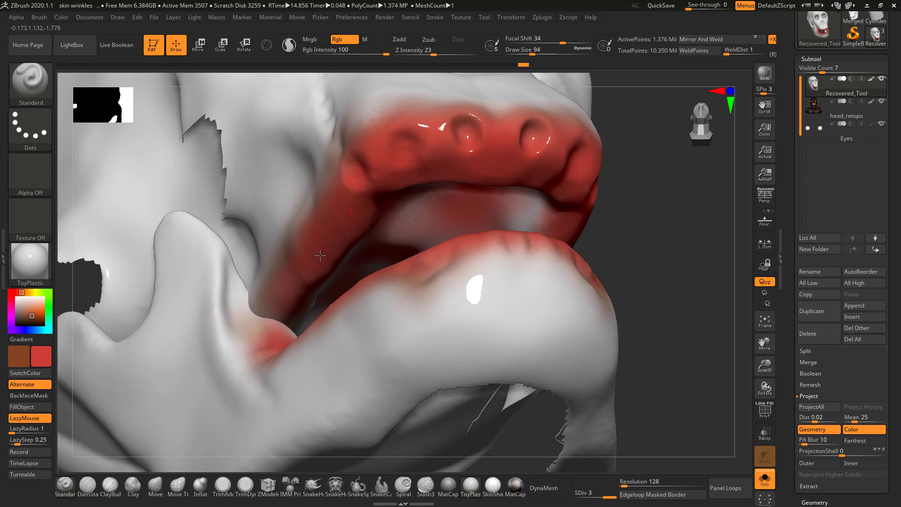
# Show all the subtools again and check the teeth and gums inside the mouth from the front and sides.
pyautogui.moveTo(648, 247); pyautogui.dragTo(559, 324)
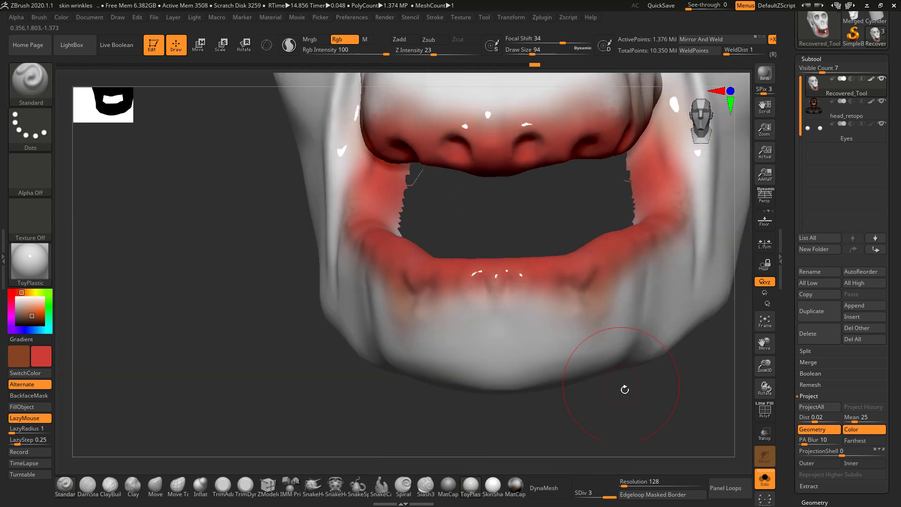
pyautogui.keyDown('alt'); pyautogui.moveTo(621, 393); pyautogui.dragTo(601, 360); pyautogui.keyUp('alt')
pyautogui.click(764, 477)
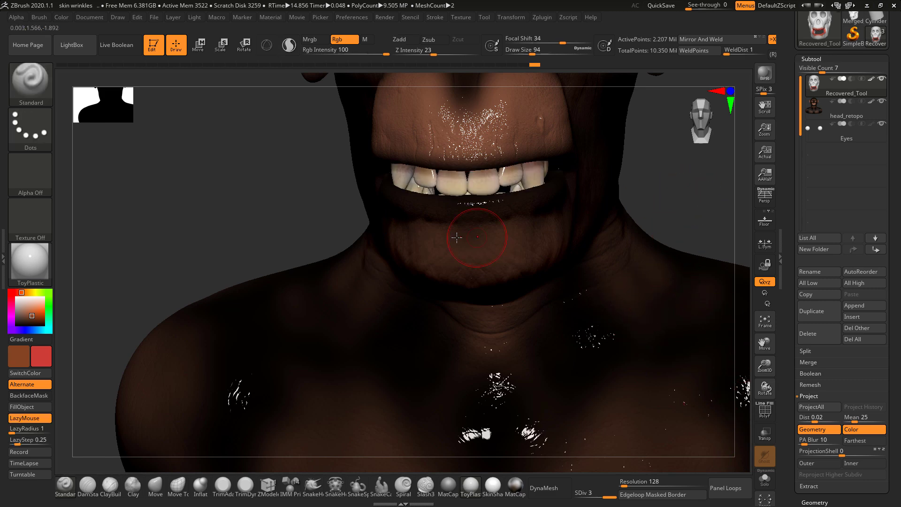
pyautogui.moveTo(251, 220)
pyautogui.mouseDown()
pyautogui.moveTo(245, 206)
pyautogui.moveTo(260, 187)
pyautogui.moveTo(228, 209)
pyautogui.moveTo(235, 246)
pyautogui.moveTo(255, 251)
pyautogui.moveTo(268, 233)
pyautogui.moveTo(261, 181)
pyautogui.moveTo(281, 177)
pyautogui.mouseUp()
pyautogui.moveTo(585, 226)
pyautogui.mouseDown()
pyautogui.moveTo(593, 249)
pyautogui.moveTo(599, 195)
pyautogui.moveTo(617, 201)
pyautogui.moveTo(611, 215)
pyautogui.moveTo(624, 183)
pyautogui.moveTo(597, 177)
pyautogui.moveTo(584, 194)
pyautogui.moveTo(623, 191)
pyautogui.mouseUp()
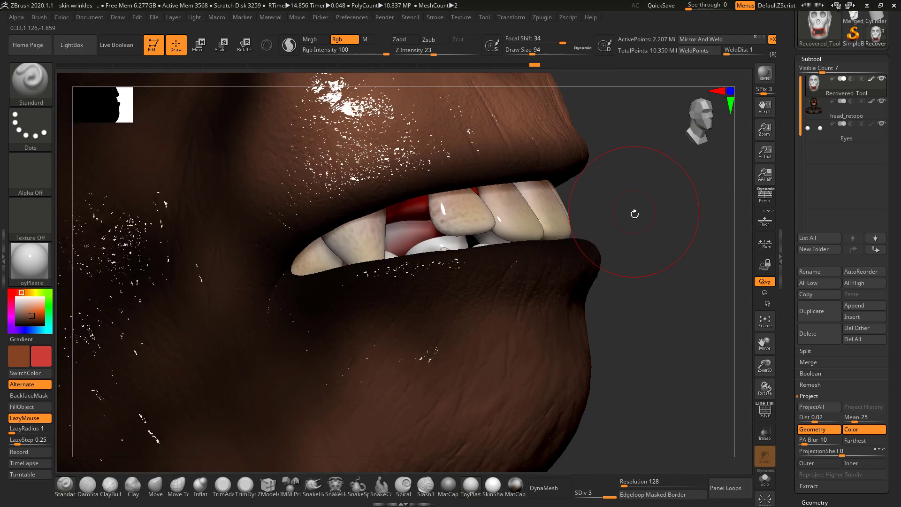
pyautogui.moveTo(574, 173)
pyautogui.mouseDown()
pyautogui.moveTo(642, 207)
pyautogui.moveTo(607, 197)
pyautogui.moveTo(581, 206)
pyautogui.mouseUp()
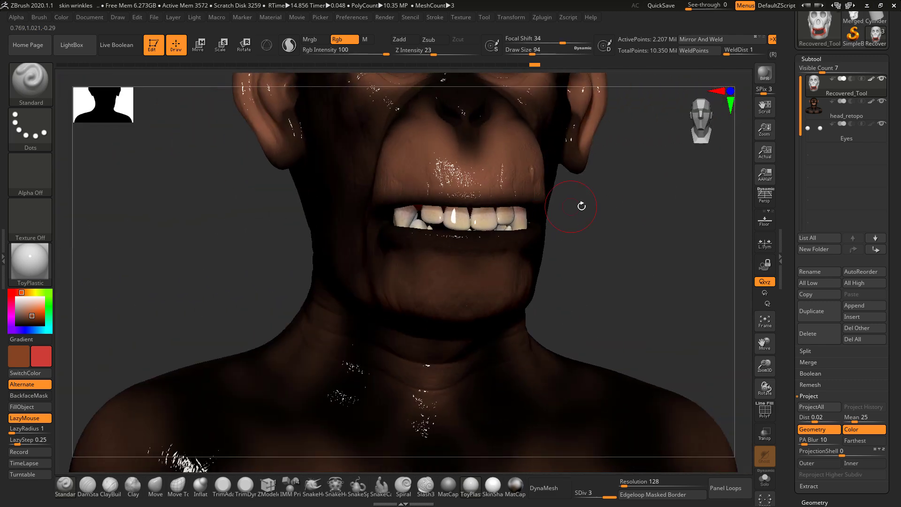
pyautogui.moveTo(629, 228)
pyautogui.mouseDown()
pyautogui.moveTo(629, 239)
pyautogui.moveTo(689, 212)
pyautogui.moveTo(660, 206)
pyautogui.moveTo(647, 261)
pyautogui.moveTo(637, 230)
pyautogui.moveTo(672, 219)
pyautogui.moveTo(668, 231)
pyautogui.moveTo(664, 209)
pyautogui.mouseUp()
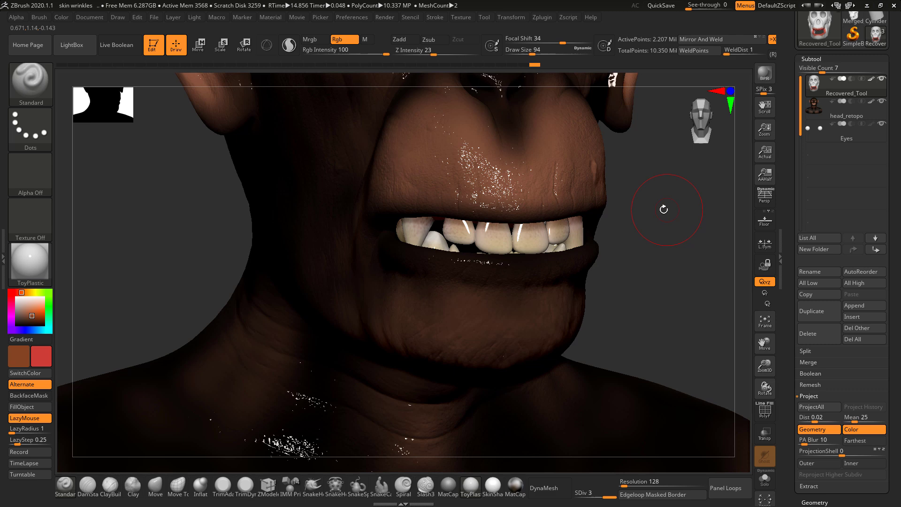
# Set the paint colour to light orange-yellow, enlarge the draw size to 182 and tint the teeth with it.
pyautogui.click(38, 308)
pyautogui.click(32, 292)
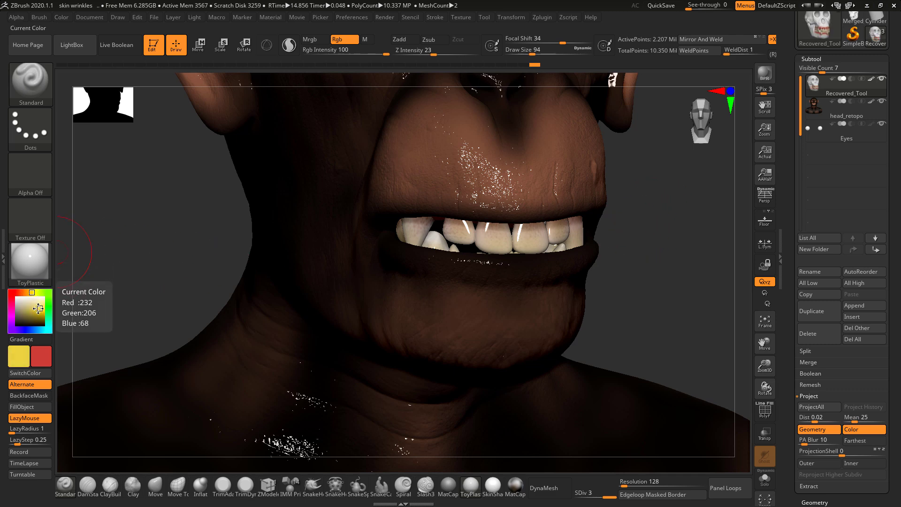
pyautogui.click(28, 292)
pyautogui.click(36, 307)
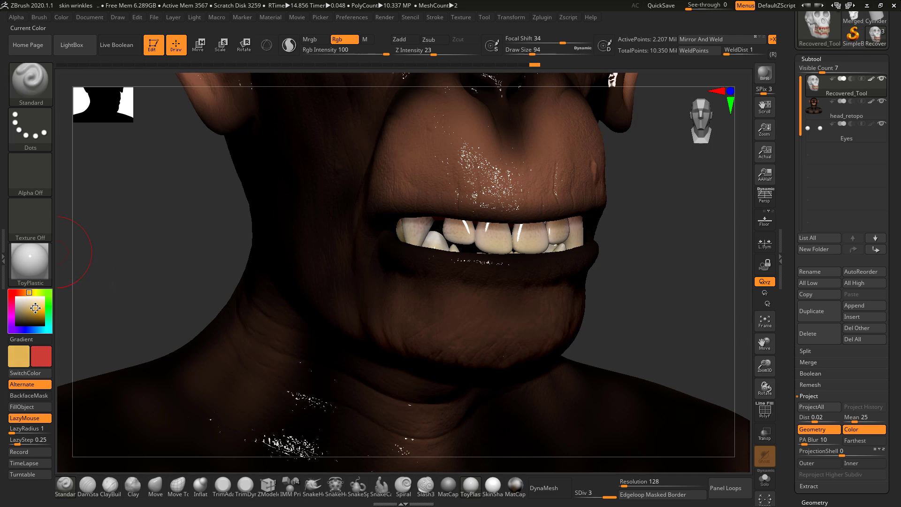
pyautogui.press('space')
pyautogui.click(489, 243)
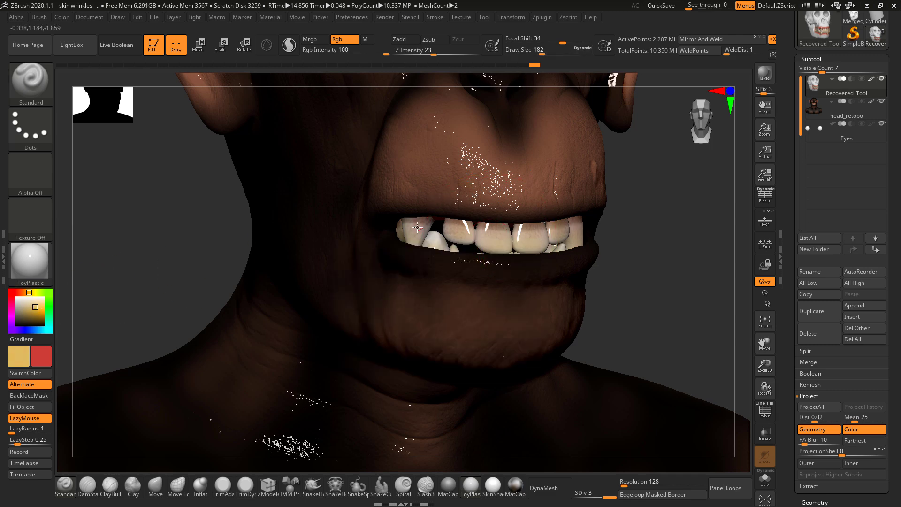
pyautogui.moveTo(423, 236); pyautogui.dragTo(469, 227)
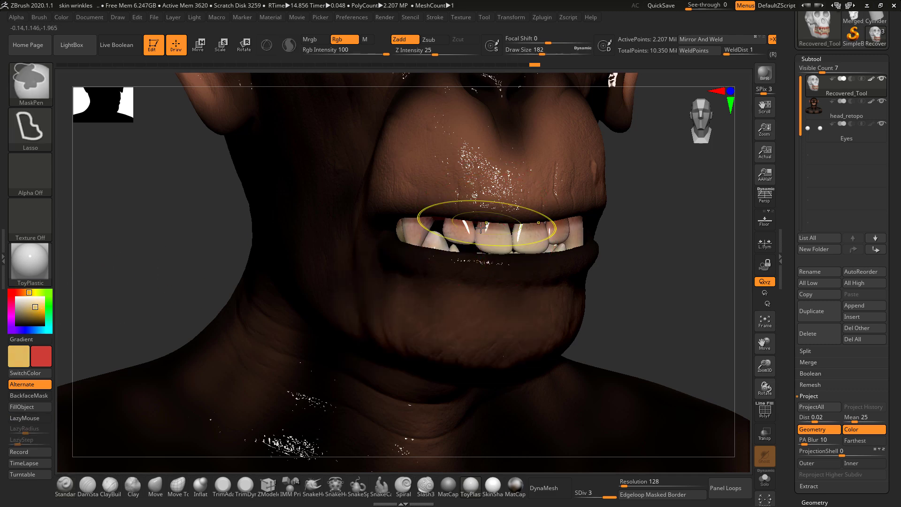
pyautogui.hotkey('ctrl', 'z')
pyautogui.press('v')
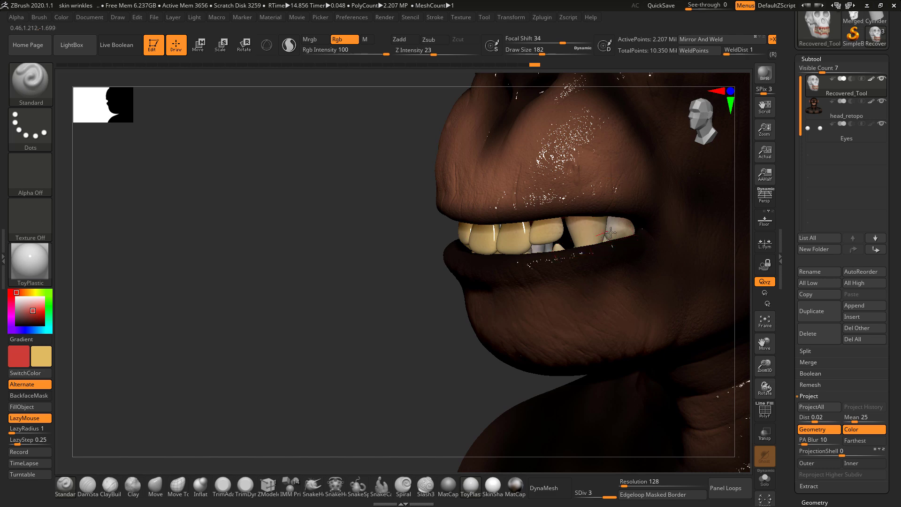
pyautogui.keyDown('shift'); pyautogui.moveTo(351, 275); pyautogui.dragTo(164, 279); pyautogui.keyUp('shift')
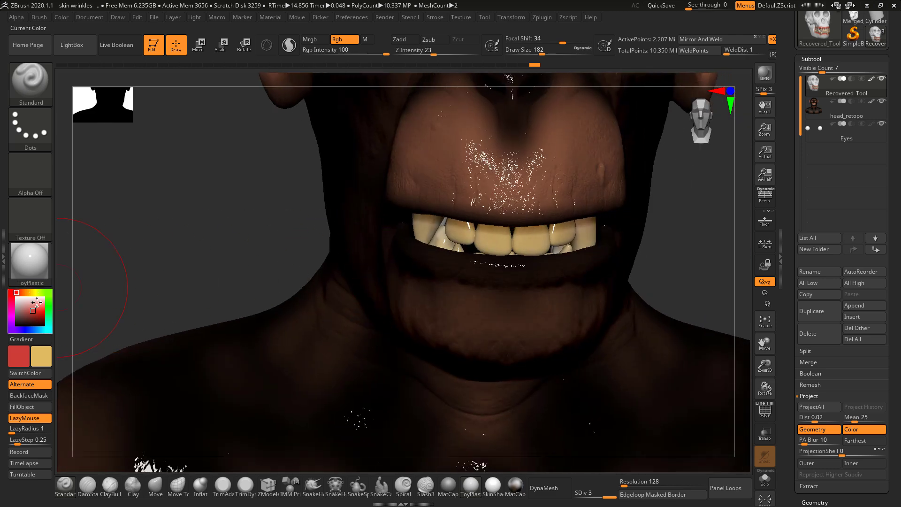
# Mix a dark orange paint colour, reduce the draw size to 104 and stain the upper edges of the front teeth.
pyautogui.press('v')
pyautogui.moveTo(28, 293); pyautogui.dragTo(26, 292)
pyautogui.moveTo(35, 300)
pyautogui.mouseDown()
pyautogui.moveTo(40, 312)
pyautogui.moveTo(33, 312)
pyautogui.mouseUp()
pyautogui.click(25, 291)
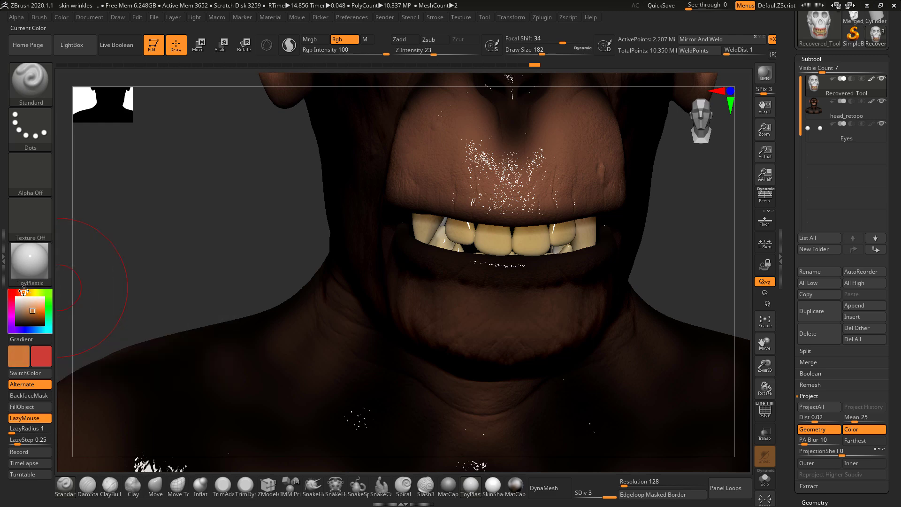
pyautogui.moveTo(32, 311); pyautogui.dragTo(35, 315)
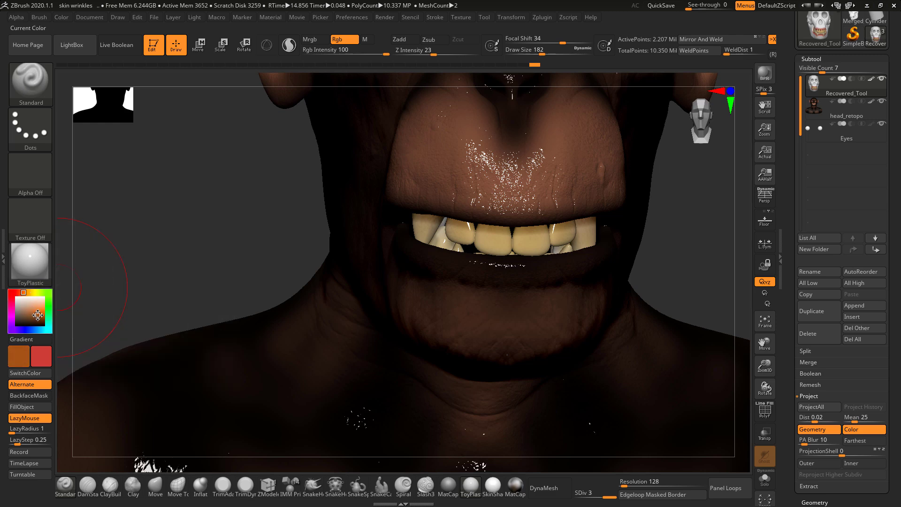
pyautogui.press('space')
pyautogui.moveTo(511, 225); pyautogui.dragTo(503, 225)
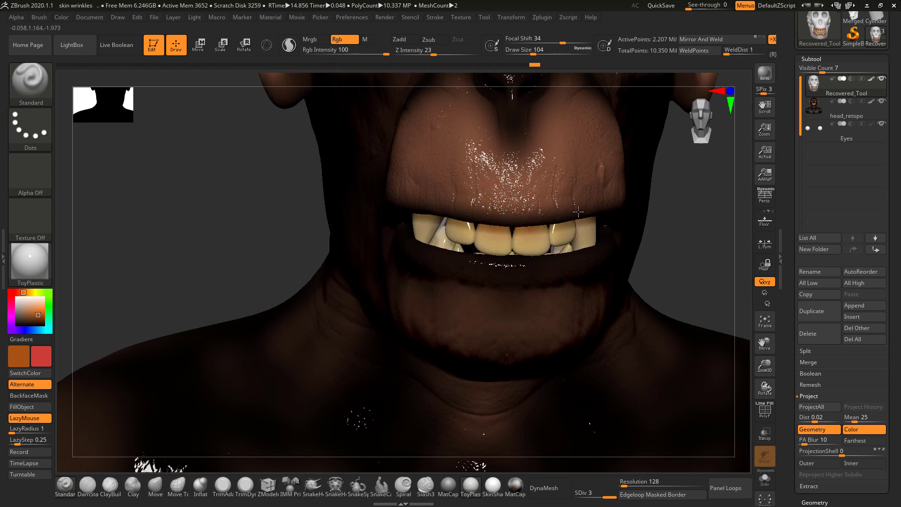
# Paint dark orange near the gum line of the side teeth and canines.
pyautogui.moveTo(276, 211); pyautogui.dragTo(297, 191)
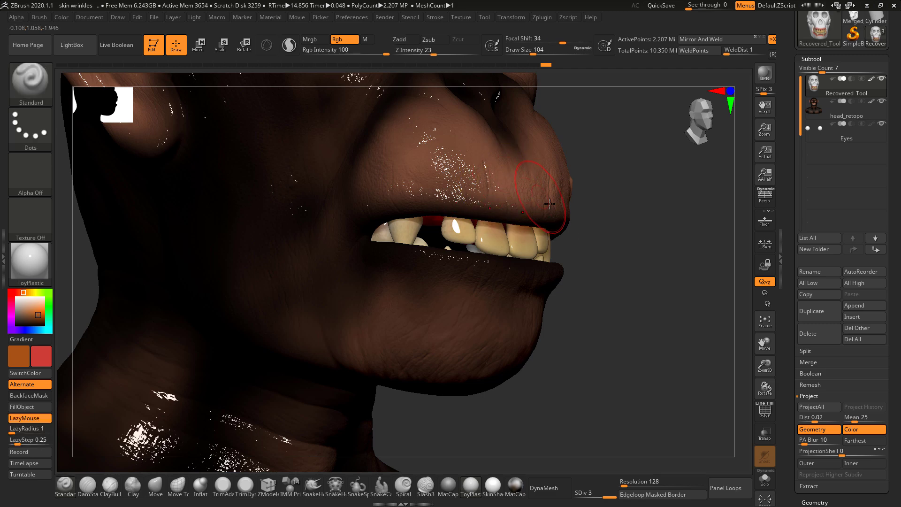
pyautogui.press('v')
pyautogui.moveTo(495, 210); pyautogui.dragTo(493, 215)
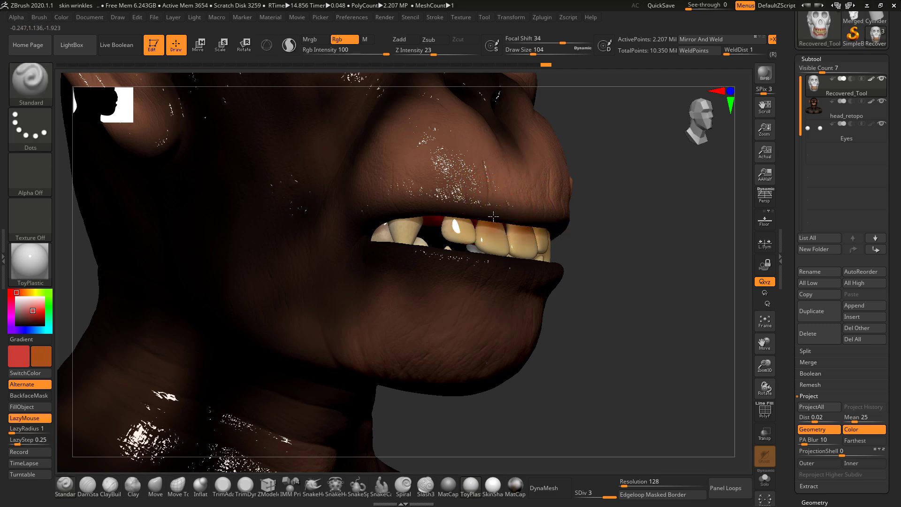
pyautogui.moveTo(394, 224); pyautogui.dragTo(382, 230)
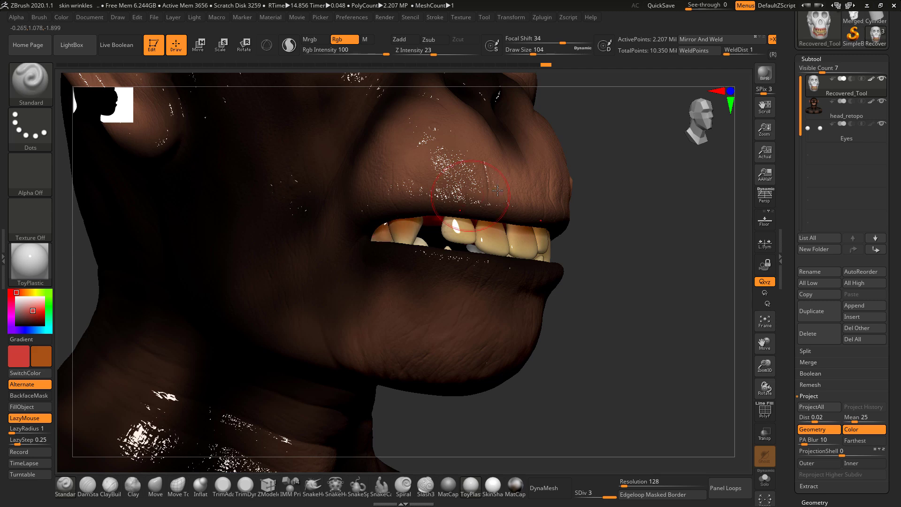
pyautogui.moveTo(629, 187); pyautogui.dragTo(497, 199)
pyautogui.moveTo(420, 266)
pyautogui.mouseDown()
pyautogui.moveTo(404, 266)
pyautogui.moveTo(424, 264)
pyautogui.mouseUp()
pyautogui.moveTo(691, 225)
pyautogui.keyDown('alt'); pyautogui.mouseDown()
pyautogui.moveTo(677, 205)
pyautogui.moveTo(643, 222)
pyautogui.moveTo(663, 201)
pyautogui.moveTo(658, 207)
pyautogui.mouseUp(); pyautogui.keyUp('alt')
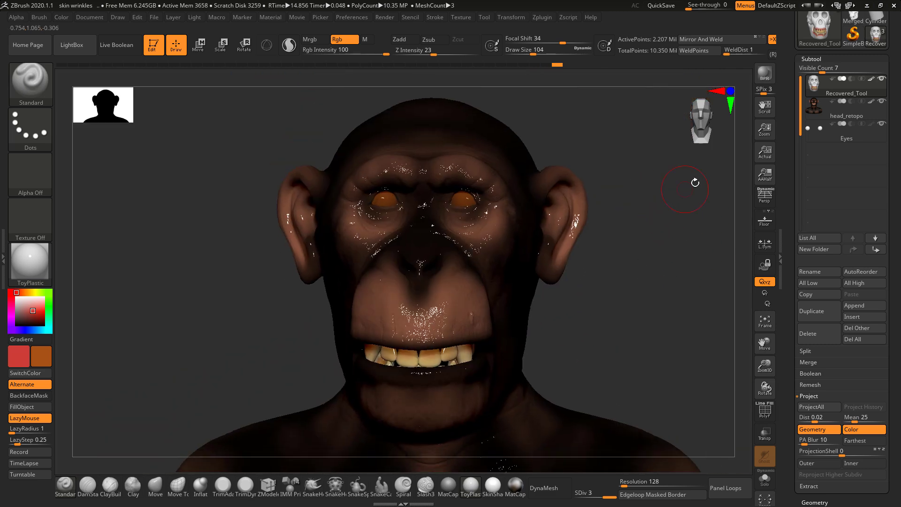
# Select the Eyes subtool and fill it with the ToyPlastic material only, leaving its colour out.
pyautogui.click(808, 140)
pyautogui.keyDown('alt'); pyautogui.moveTo(640, 217); pyautogui.dragTo(687, 241); pyautogui.keyUp('alt')
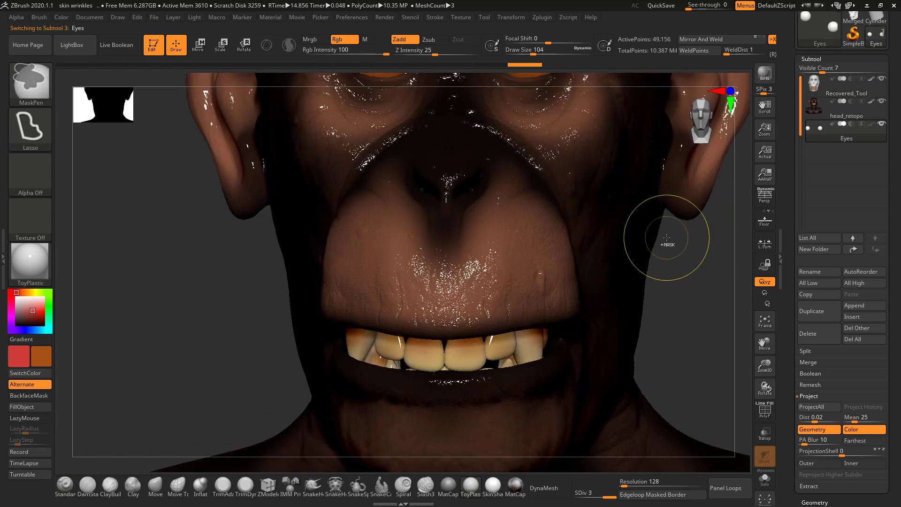
pyautogui.press('d')
pyautogui.moveTo(651, 315)
pyautogui.keyDown('alt'); pyautogui.mouseDown()
pyautogui.moveTo(672, 244)
pyautogui.moveTo(670, 262)
pyautogui.mouseUp(); pyautogui.keyUp('alt')
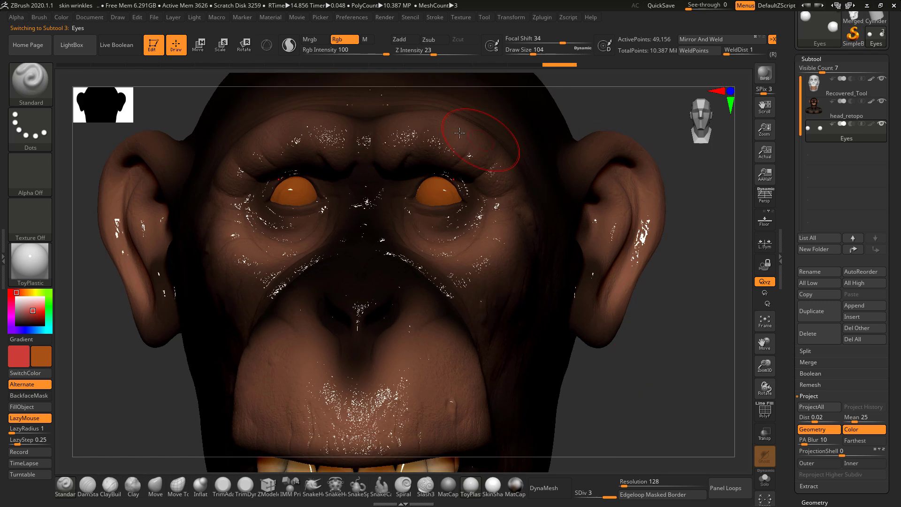
pyautogui.click(364, 39)
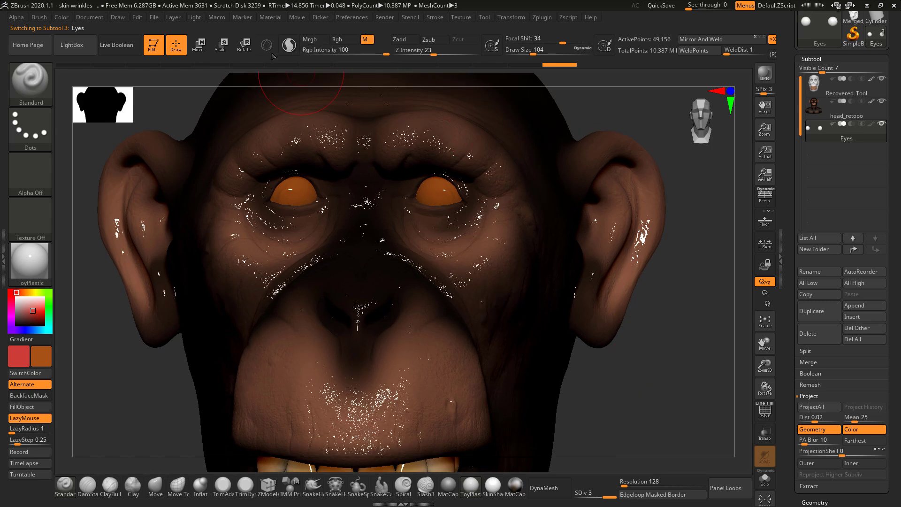
pyautogui.click(62, 18)
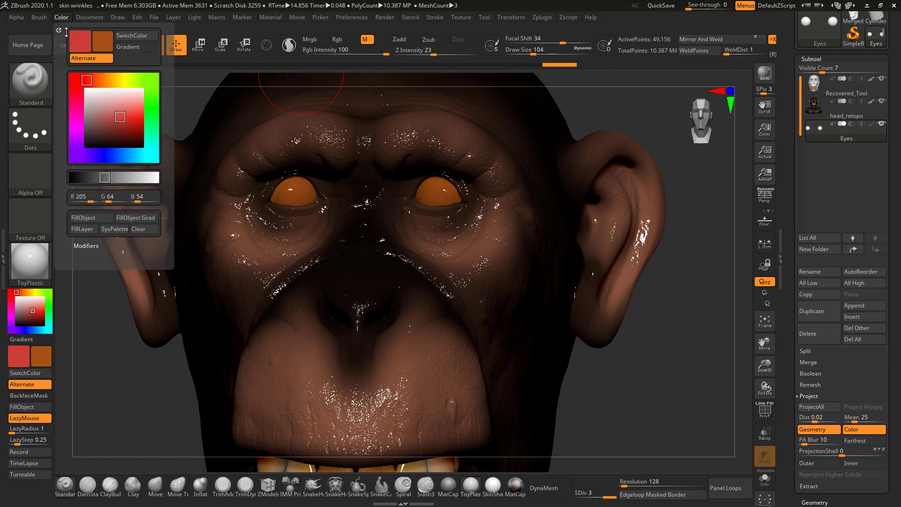
pyautogui.click(87, 219)
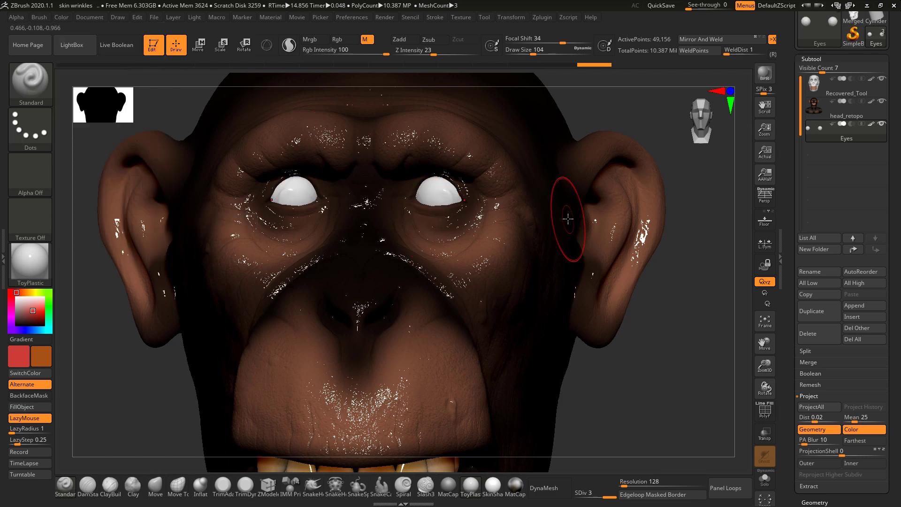
# Isolate the eyes, lower them to subdivision level 1 and set the draw size to 46.
pyautogui.moveTo(662, 365)
pyautogui.mouseDown()
pyautogui.moveTo(635, 366)
pyautogui.moveTo(640, 374)
pyautogui.moveTo(640, 358)
pyautogui.moveTo(659, 350)
pyautogui.mouseUp()
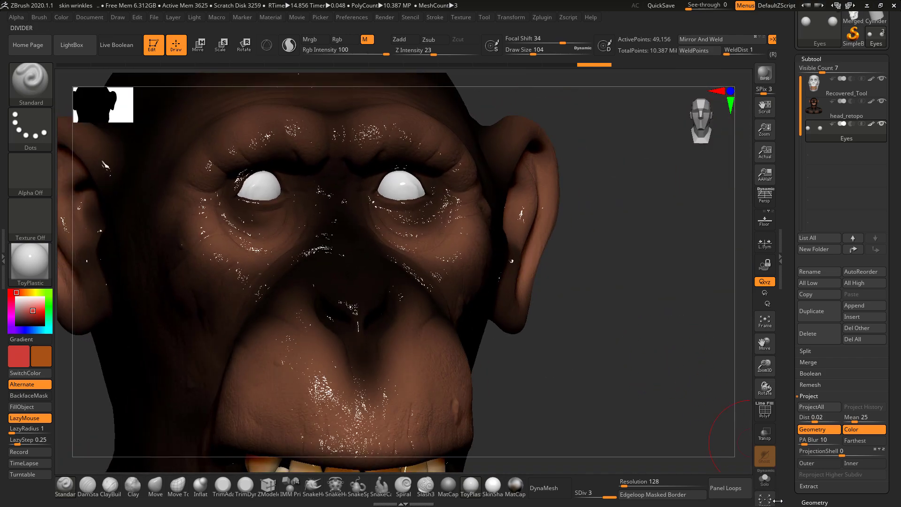
pyautogui.click(765, 478)
pyautogui.moveTo(540, 183)
pyautogui.mouseDown()
pyautogui.moveTo(557, 260)
pyautogui.moveTo(517, 193)
pyautogui.moveTo(525, 239)
pyautogui.moveTo(537, 199)
pyautogui.moveTo(517, 226)
pyautogui.moveTo(527, 249)
pyautogui.moveTo(514, 209)
pyautogui.mouseUp()
pyautogui.press('space')
pyautogui.hotkey('shift', 'd')
pyautogui.hotkey('shift', 'd')
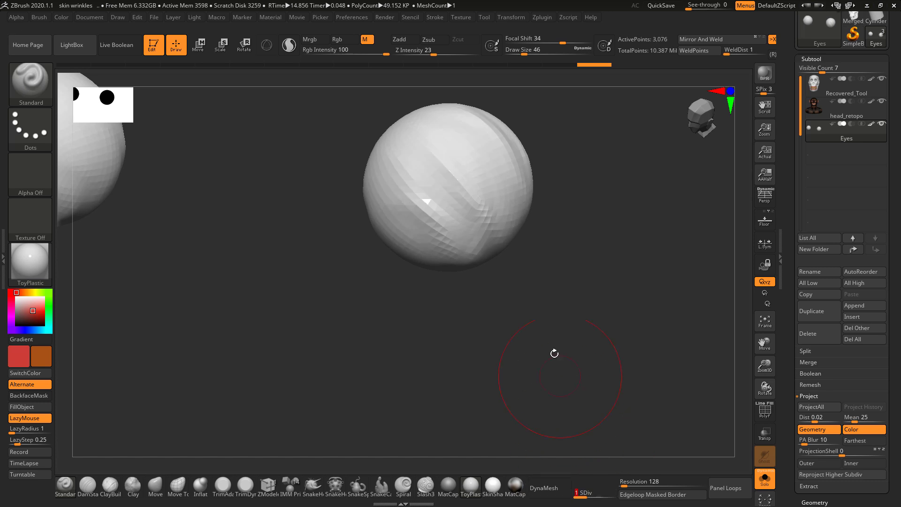
# Set the Smooth brush to Zadd with Rgb off and smooth out the creases on the eyeball.
pyautogui.moveTo(471, 160)
pyautogui.keyDown('shift'); pyautogui.mouseDown()
pyautogui.moveTo(452, 159)
pyautogui.moveTo(457, 183)
pyautogui.mouseUp(); pyautogui.keyUp('shift')
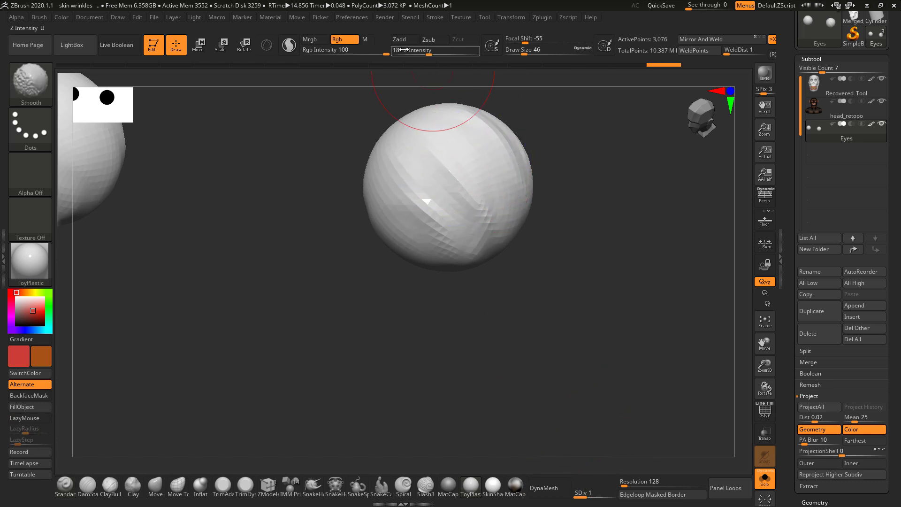
pyautogui.click(338, 40)
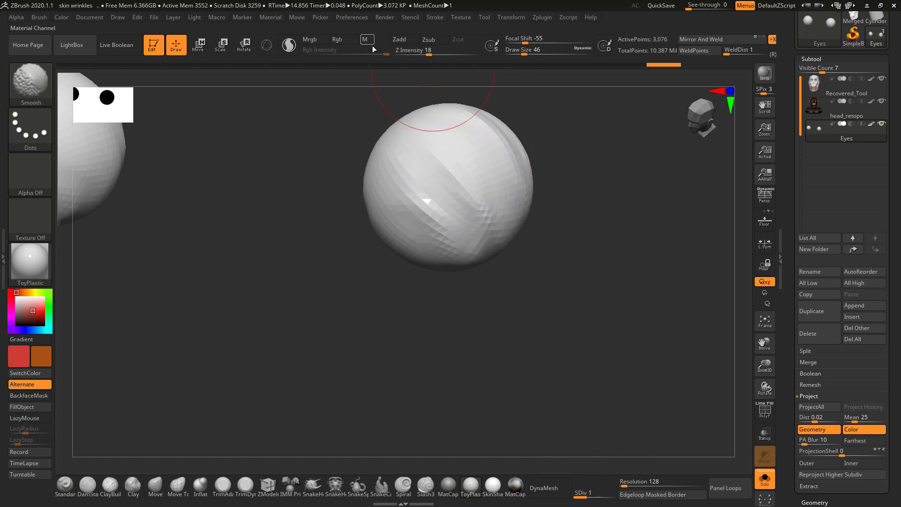
pyautogui.click(400, 39)
pyautogui.keyDown('shift'); pyautogui.moveTo(466, 186); pyautogui.dragTo(433, 182); pyautogui.keyUp('shift')
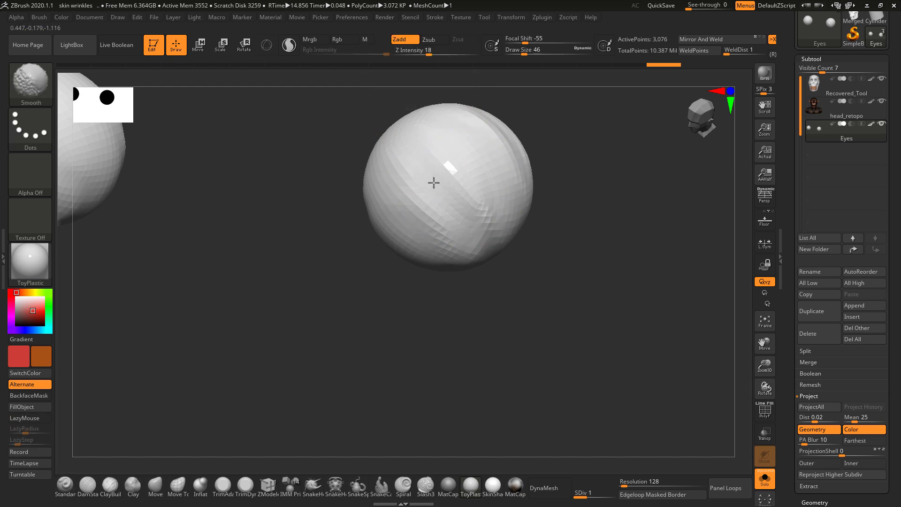
pyautogui.keyDown('shift'); pyautogui.moveTo(477, 153); pyautogui.dragTo(482, 164); pyautogui.keyUp('shift')
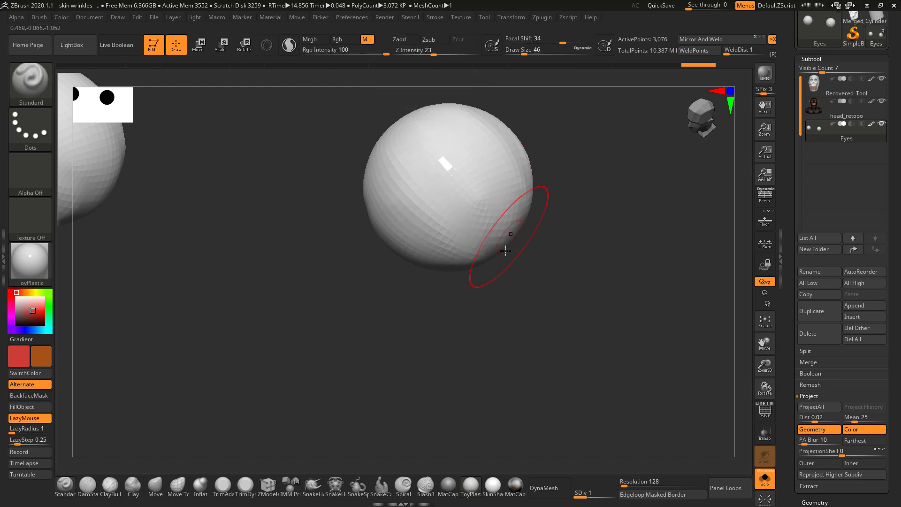
pyautogui.keyDown('shift'); pyautogui.moveTo(547, 246); pyautogui.dragTo(522, 230); pyautogui.keyUp('shift')
pyautogui.keyDown('shift'); pyautogui.moveTo(448, 187); pyautogui.dragTo(446, 206); pyautogui.keyUp('shift')
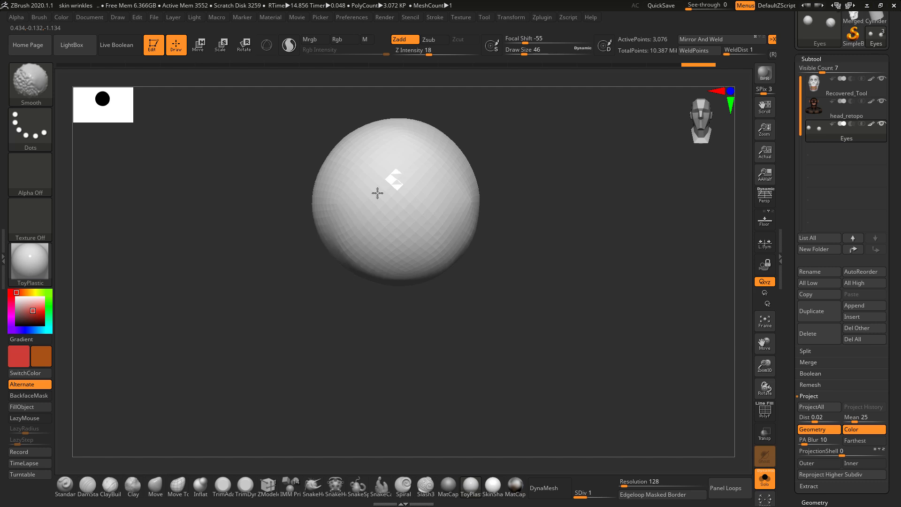
pyautogui.keyDown('shift'); pyautogui.moveTo(377, 192); pyautogui.dragTo(446, 246); pyautogui.keyUp('shift')
# Smooth the remaining uneven areas of the eyeball from the other sides.
pyautogui.moveTo(491, 270)
pyautogui.mouseDown()
pyautogui.moveTo(460, 229)
pyautogui.moveTo(454, 200)
pyautogui.mouseUp()
pyautogui.keyDown('shift'); pyautogui.moveTo(413, 251); pyautogui.dragTo(413, 307); pyautogui.keyUp('shift')
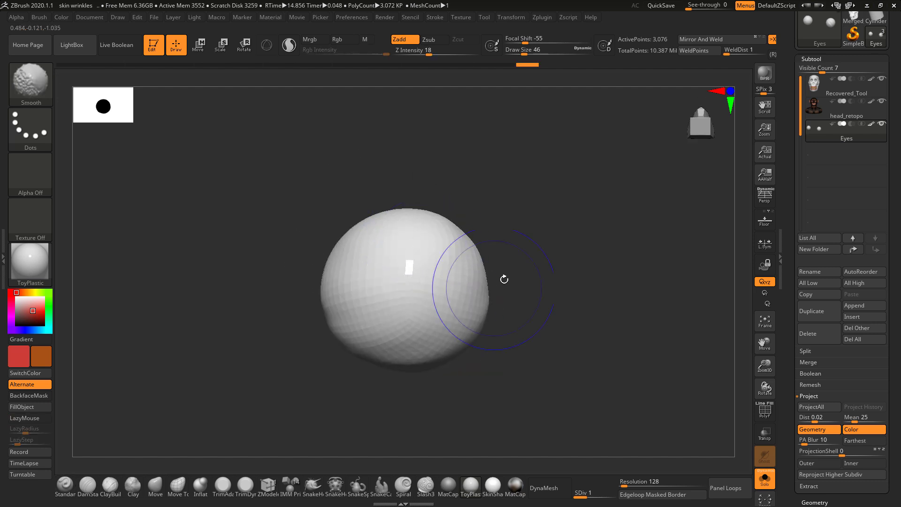
pyautogui.moveTo(502, 277); pyautogui.dragTo(525, 269)
pyautogui.moveTo(541, 305)
pyautogui.mouseDown()
pyautogui.moveTo(571, 215)
pyautogui.moveTo(465, 189)
pyautogui.mouseUp()
pyautogui.keyDown('shift'); pyautogui.moveTo(477, 284); pyautogui.dragTo(445, 290); pyautogui.keyUp('shift')
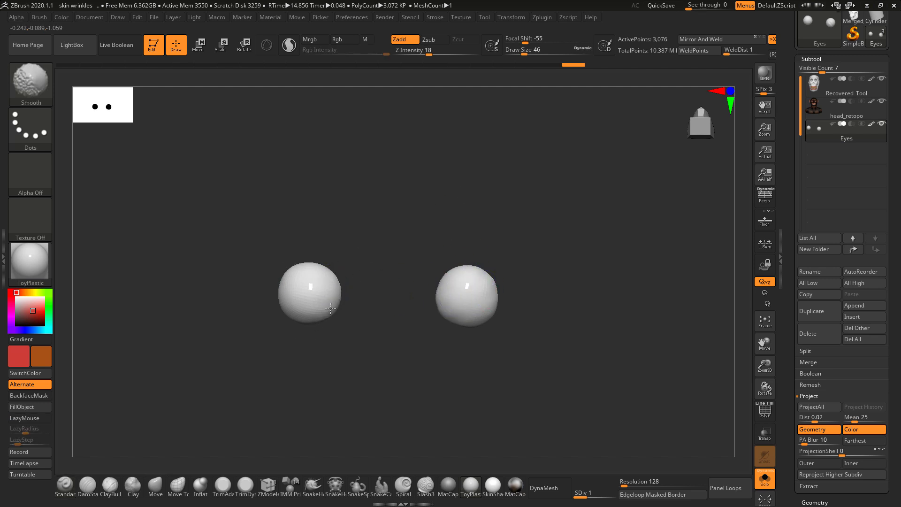
# Show the whole bust again and raise the eyes to subdivision level 3.
pyautogui.click(764, 478)
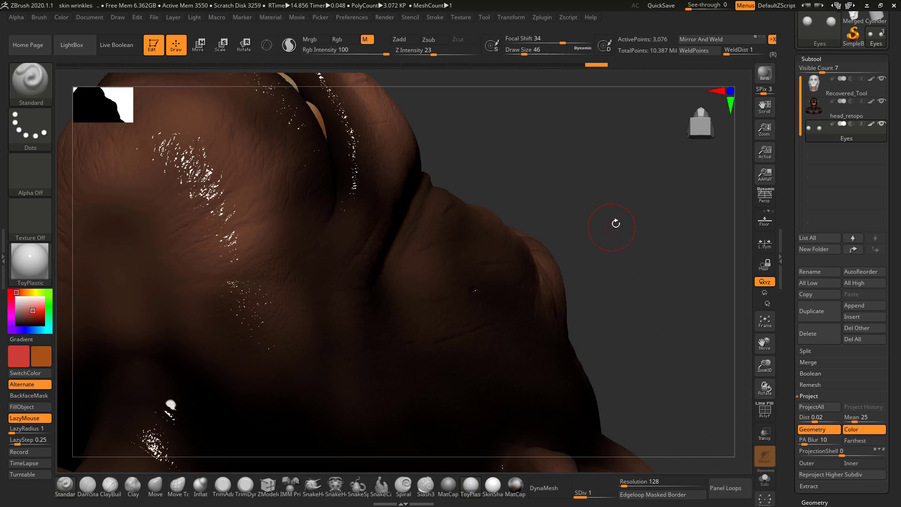
pyautogui.moveTo(616, 224); pyautogui.dragTo(581, 244)
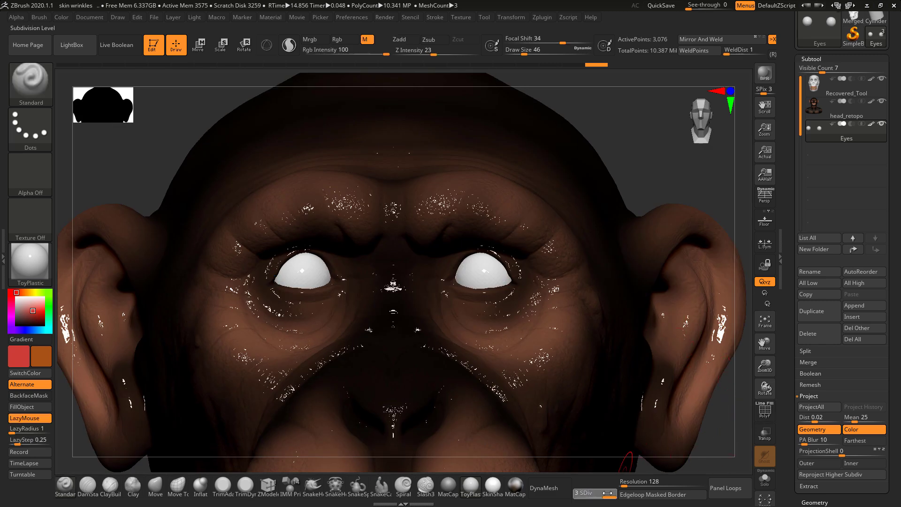
pyautogui.moveTo(654, 114); pyautogui.dragTo(643, 127)
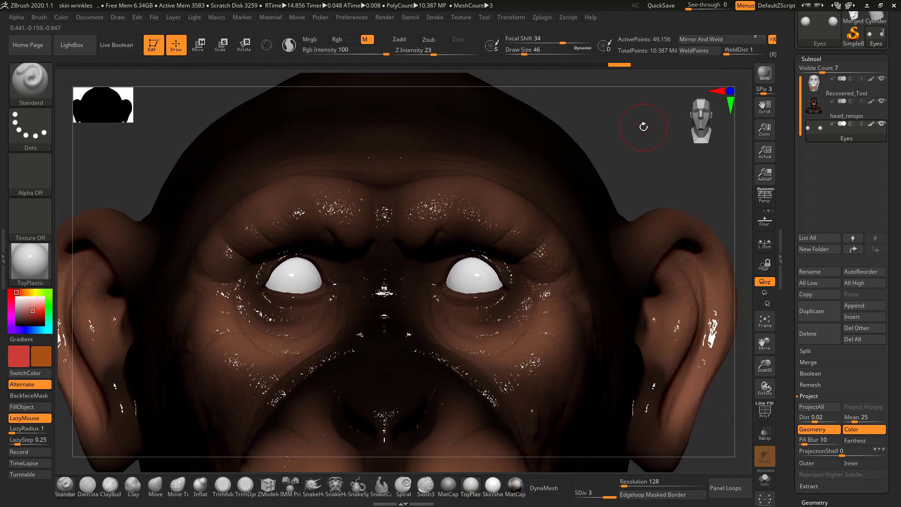
# Check the eye colour in the ACDSee reference photo, return to ZBrush and delete the old chimpanzee image from Spotlight.
pyautogui.hotkey('alt', 'Tab')
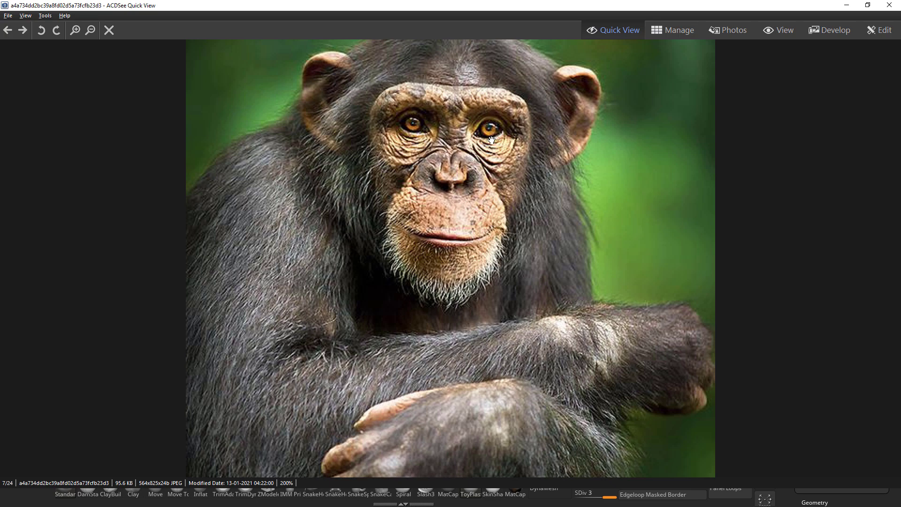
pyautogui.hotkey('alt', 'Tab')
pyautogui.hotkey('alt', 'Tab')
pyautogui.hotkey('alt', 'Tab')
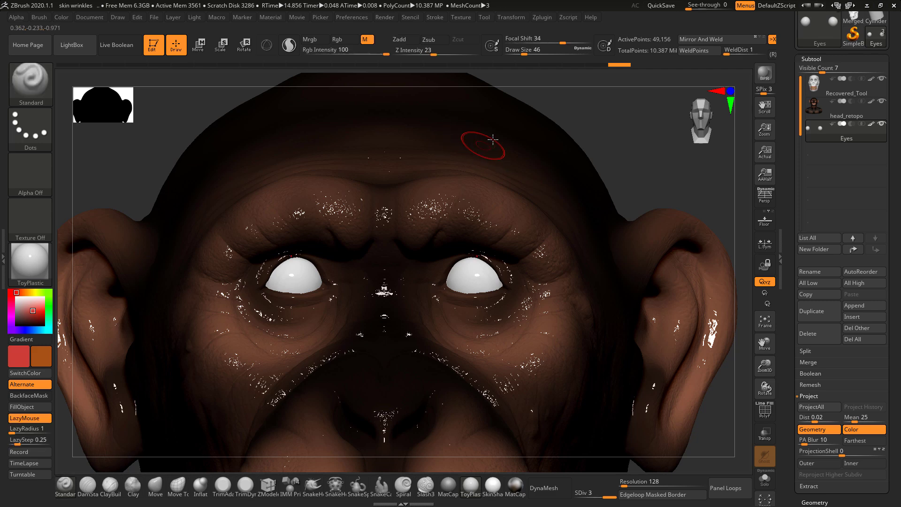
pyautogui.keyDown('alt'); pyautogui.moveTo(609, 121); pyautogui.dragTo(522, 117); pyautogui.keyUp('alt')
pyautogui.keyDown('alt'); pyautogui.moveTo(525, 159); pyautogui.dragTo(567, 117); pyautogui.keyUp('alt')
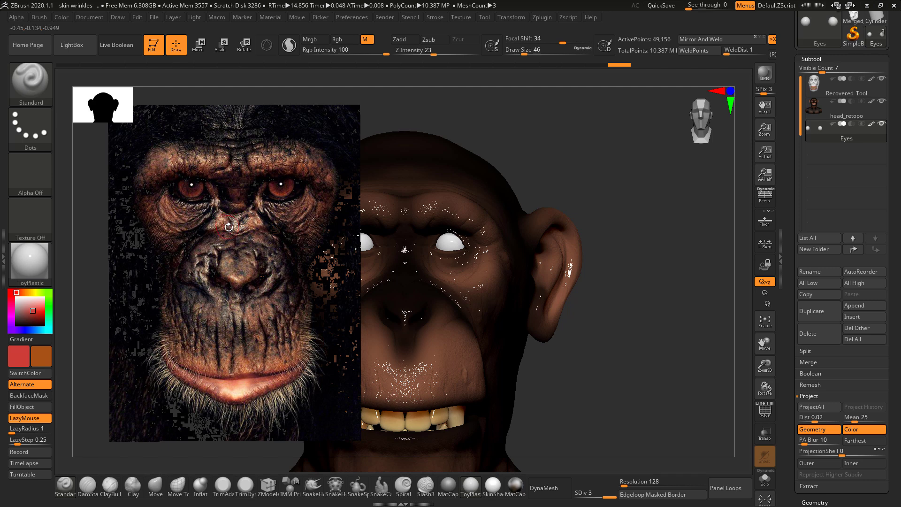
pyautogui.press('z')
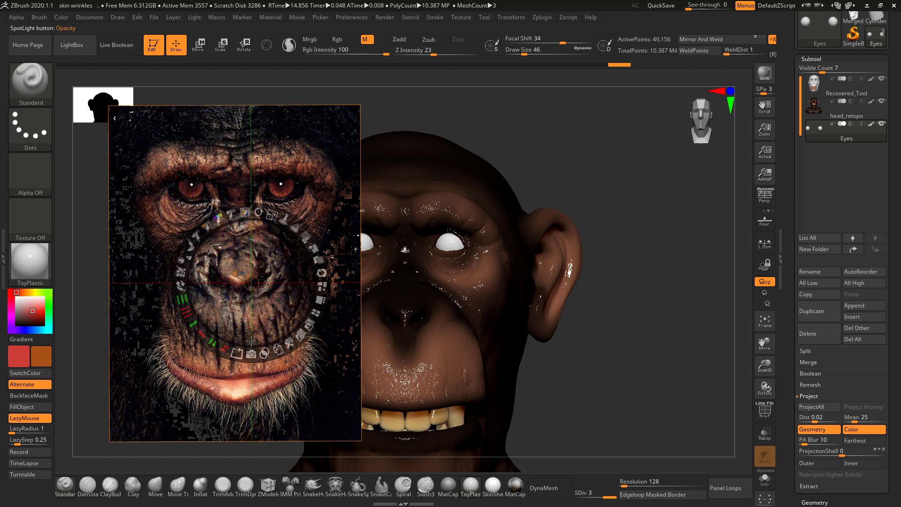
pyautogui.click(290, 345)
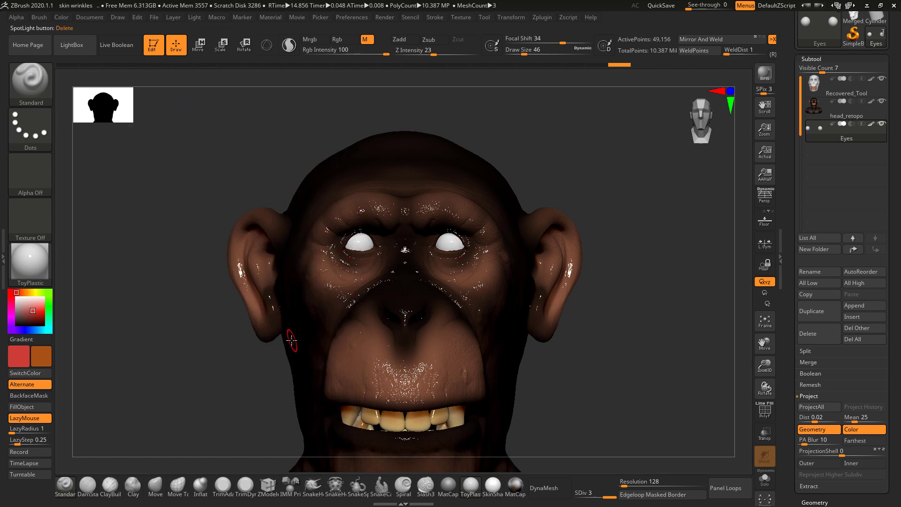
# Import the image a4a734dd2bc39a8fd02d5a73fcfb23d3 from the _references folder as a texture and add it to Spotlight.
pyautogui.click(467, 21)
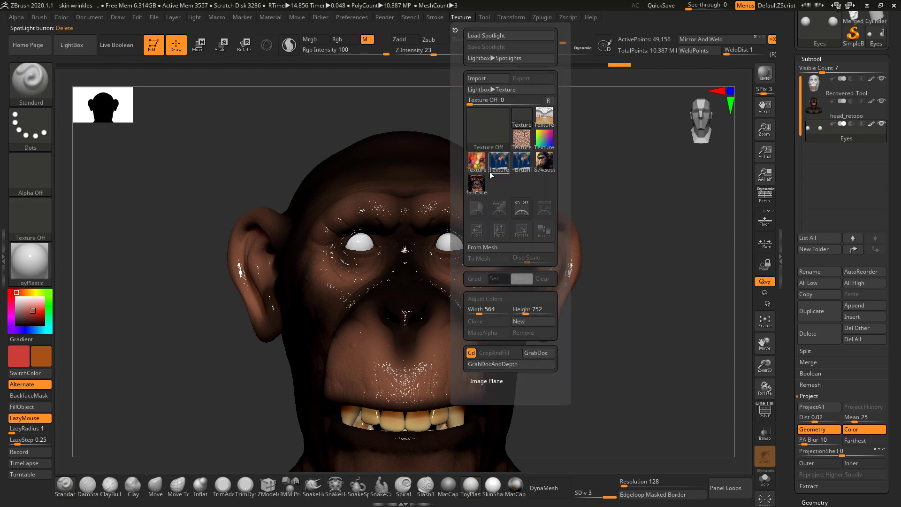
pyautogui.click(539, 163)
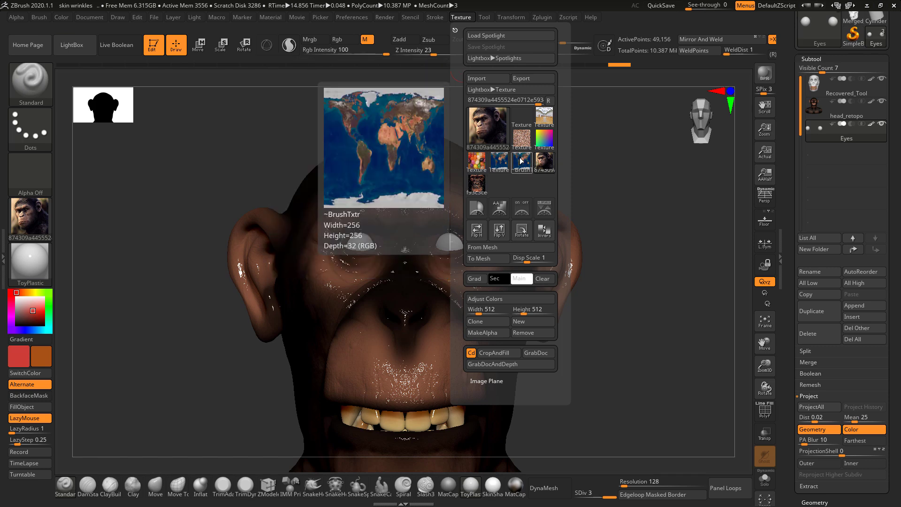
pyautogui.click(488, 82)
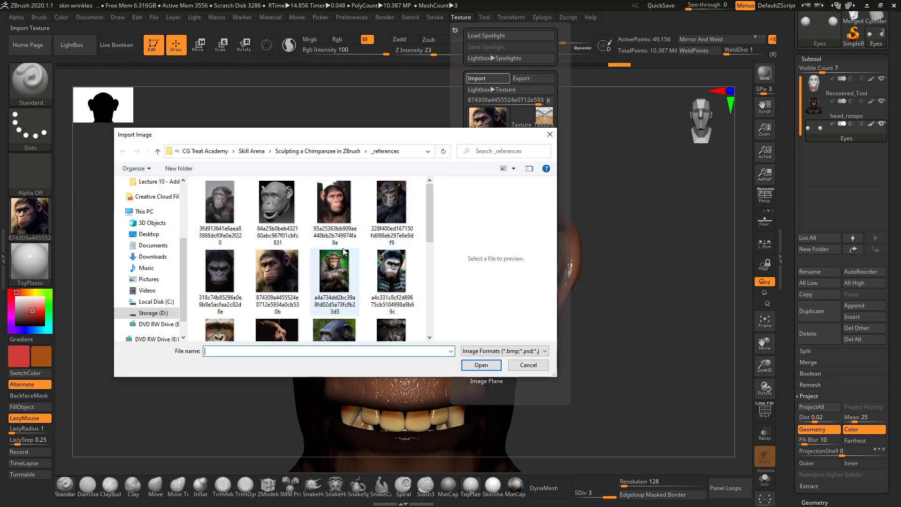
pyautogui.click(341, 261)
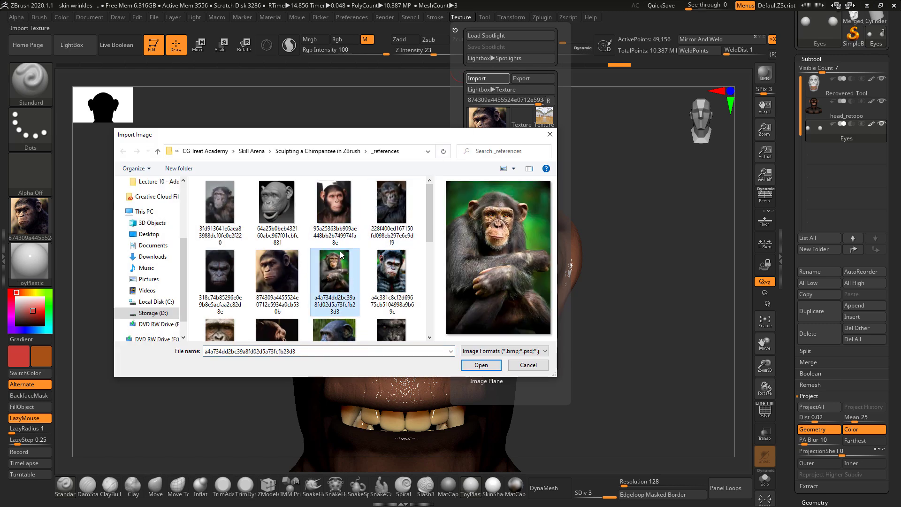
pyautogui.click(483, 365)
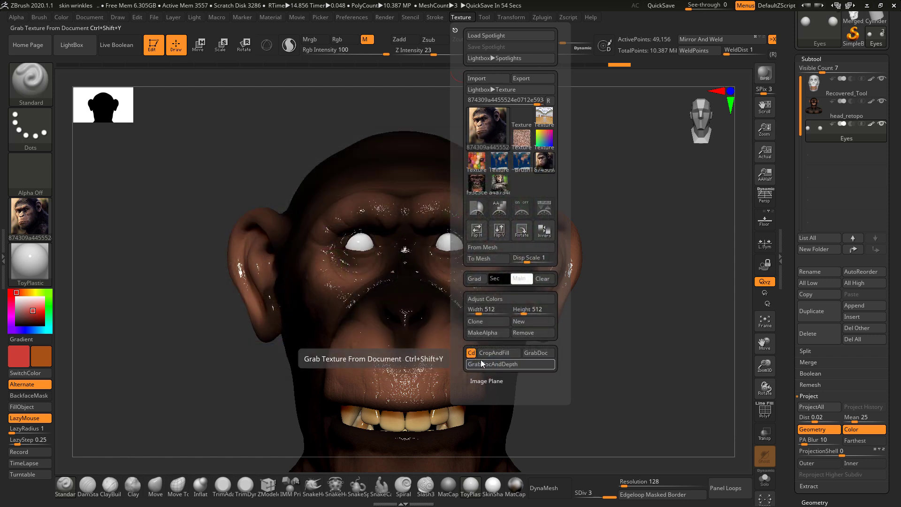
pyautogui.click(529, 210)
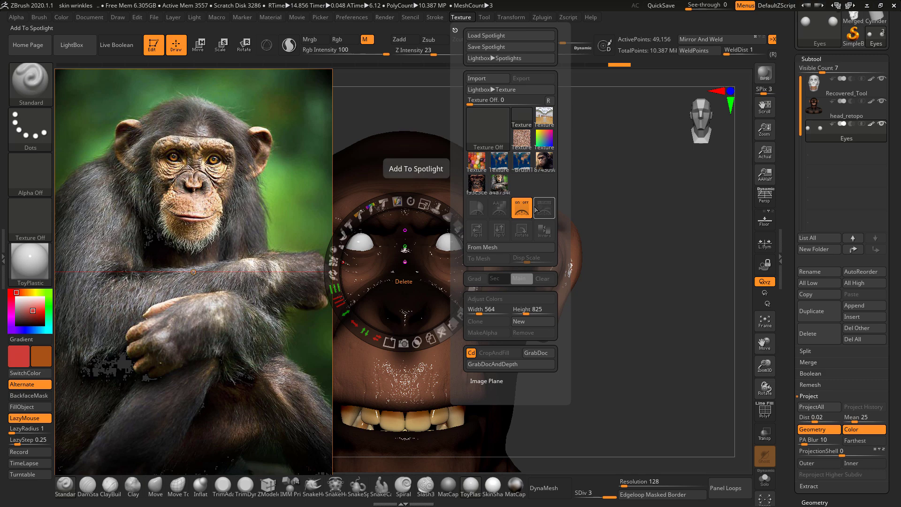
# Enlarge the chimpanzee photo in Spotlight, sample the amber colour from its eye and hide Spotlight.
pyautogui.moveTo(453, 219); pyautogui.dragTo(452, 231)
pyautogui.moveTo(141, 174); pyautogui.dragTo(290, 306)
pyautogui.moveTo(244, 174); pyautogui.dragTo(266, 186)
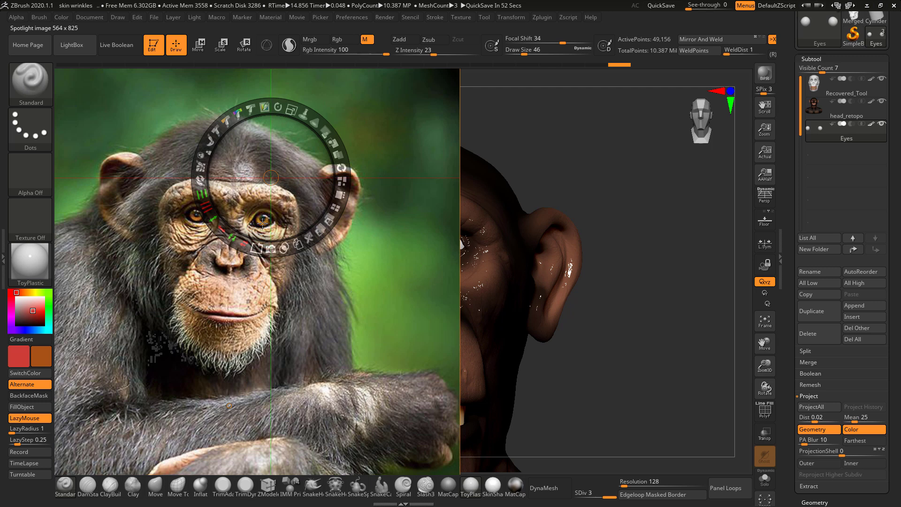
pyautogui.press('c')
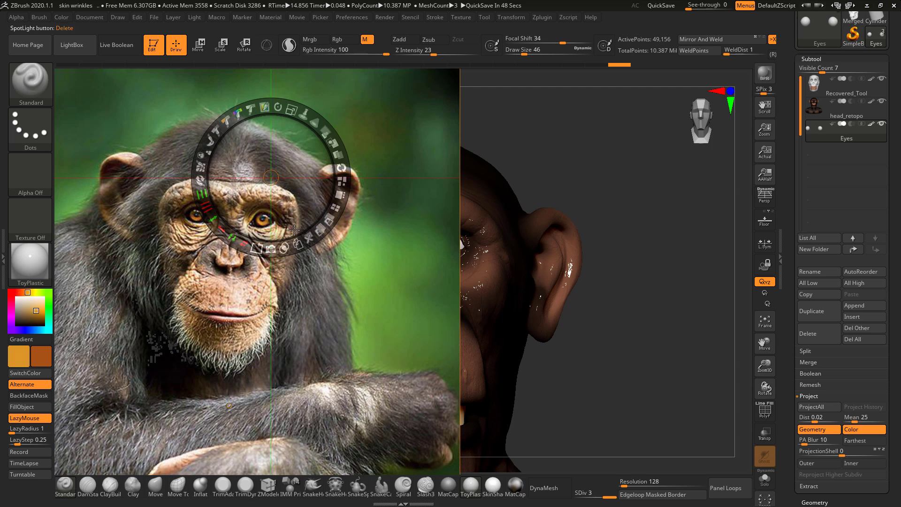
pyautogui.hotkey('shift', 'z')
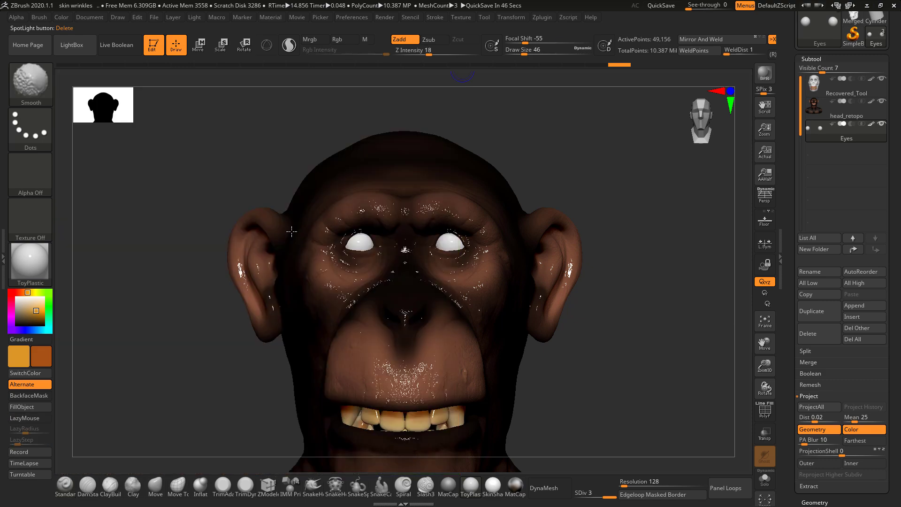
# Set the Standard brush to Rgb with draw size 97 and paint both eyes orange.
pyautogui.moveTo(605, 199); pyautogui.dragTo(595, 235)
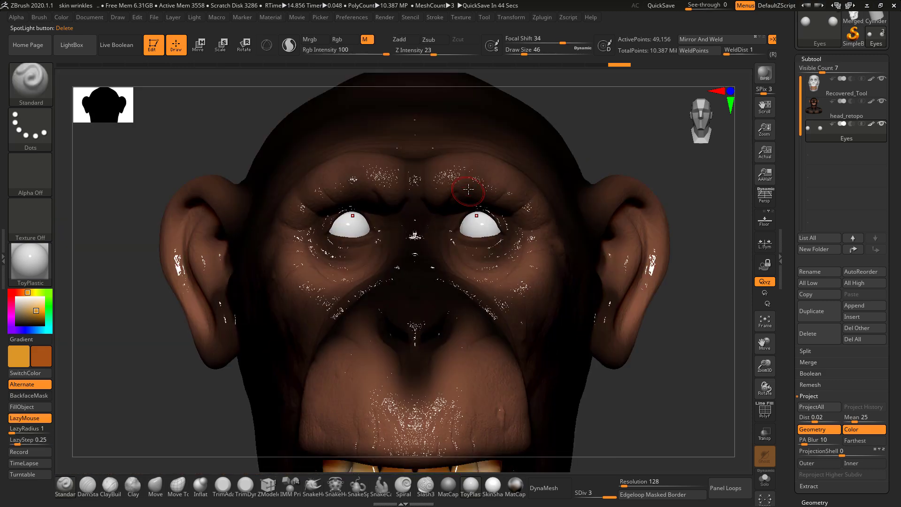
pyautogui.click(345, 40)
pyautogui.press('space')
pyautogui.click(476, 176)
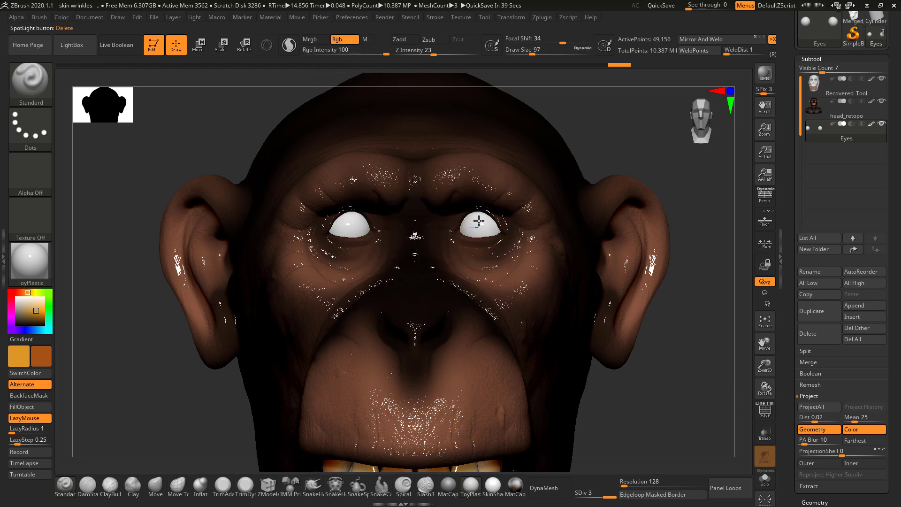
pyautogui.moveTo(478, 225); pyautogui.dragTo(476, 205)
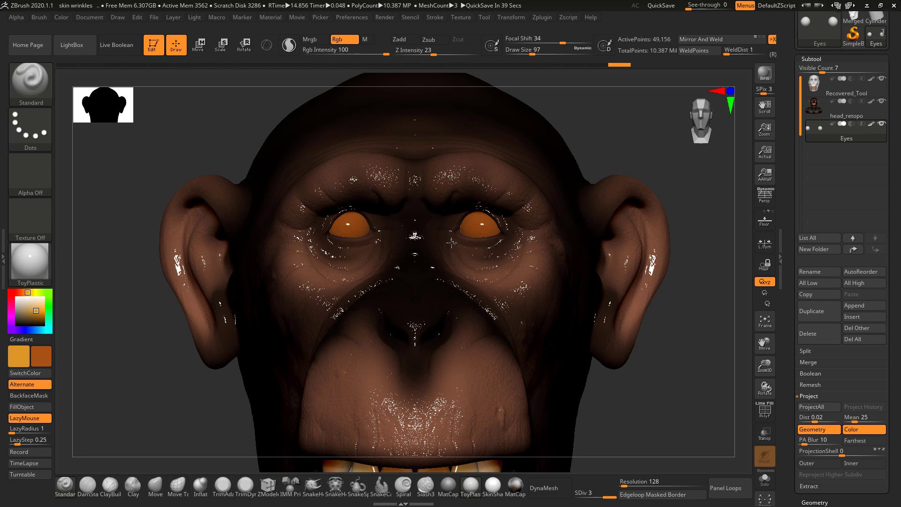
# Reduce the draw size to 39 and paint a lighter amber centre on both eyes, checking against the reference photo.
pyautogui.keyDown('alt'); pyautogui.moveTo(577, 136); pyautogui.dragTo(570, 207); pyautogui.keyUp('alt')
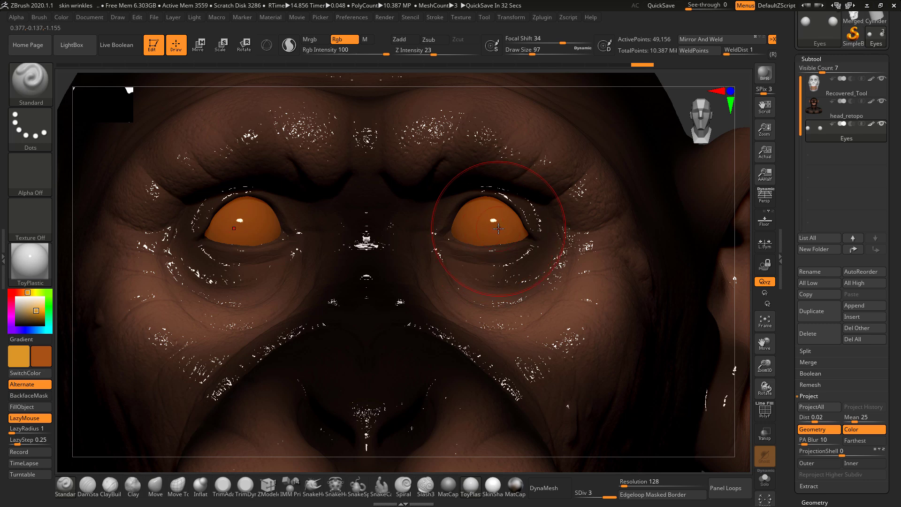
pyautogui.press('space')
pyautogui.moveTo(509, 213); pyautogui.dragTo(502, 213)
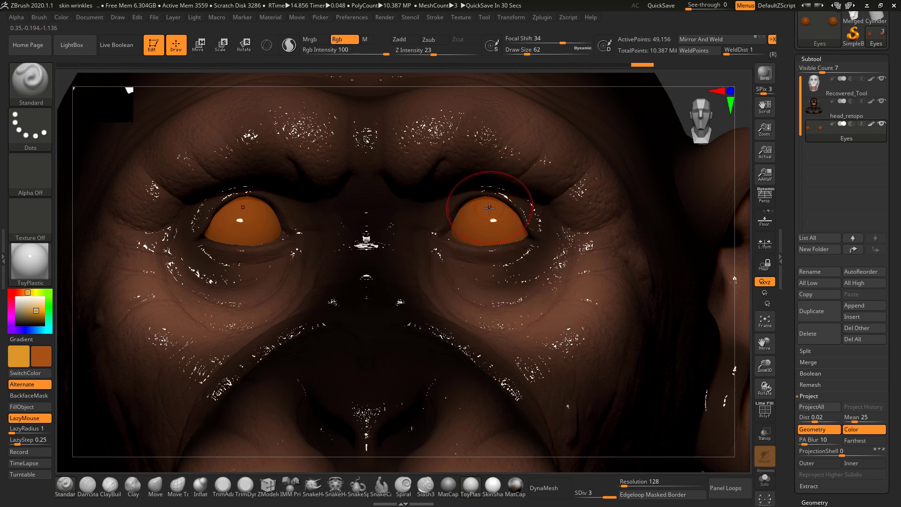
pyautogui.hotkey('alt', 'Tab')
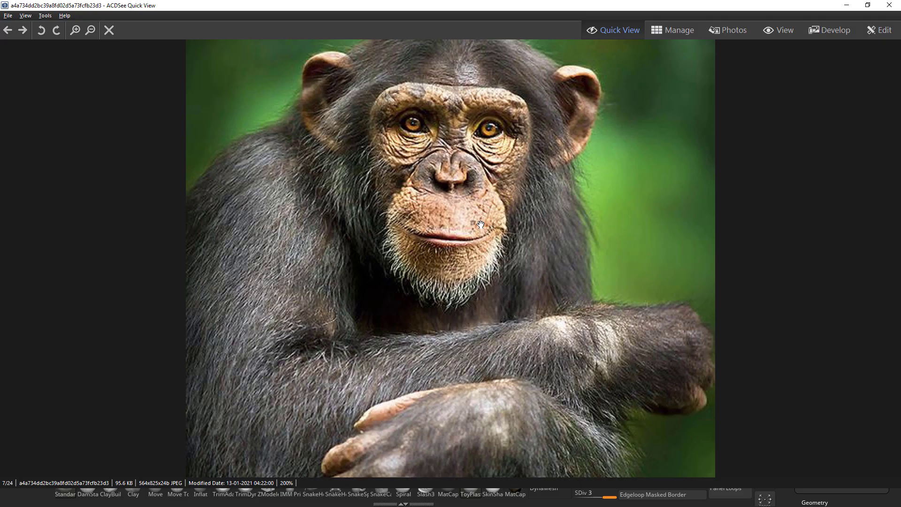
pyautogui.hotkey('alt', 'Tab')
pyautogui.press('space')
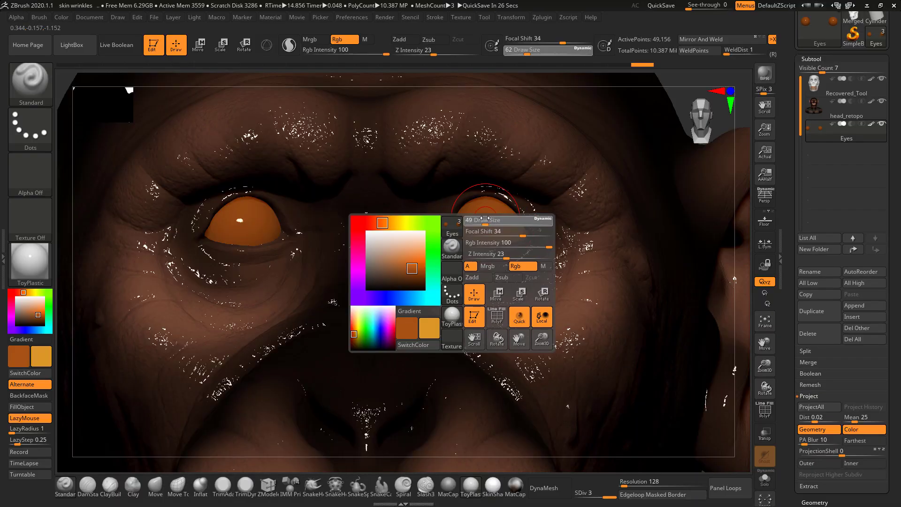
pyautogui.moveTo(488, 226); pyautogui.dragTo(480, 224)
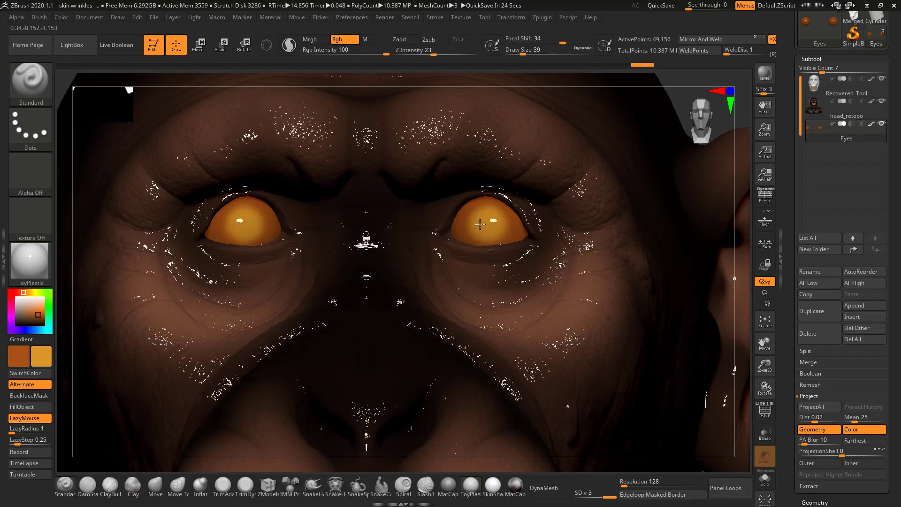
# Compare the eyes with the reference photo, mix a dark red colour and shade the outer rims of both eyes.
pyautogui.hotkey('alt', 'Tab')
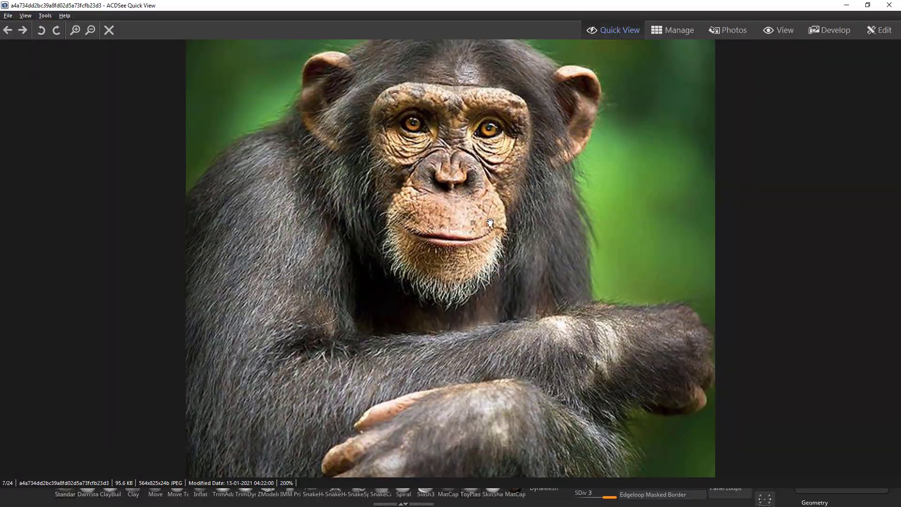
pyautogui.hotkey('alt', 'Tab')
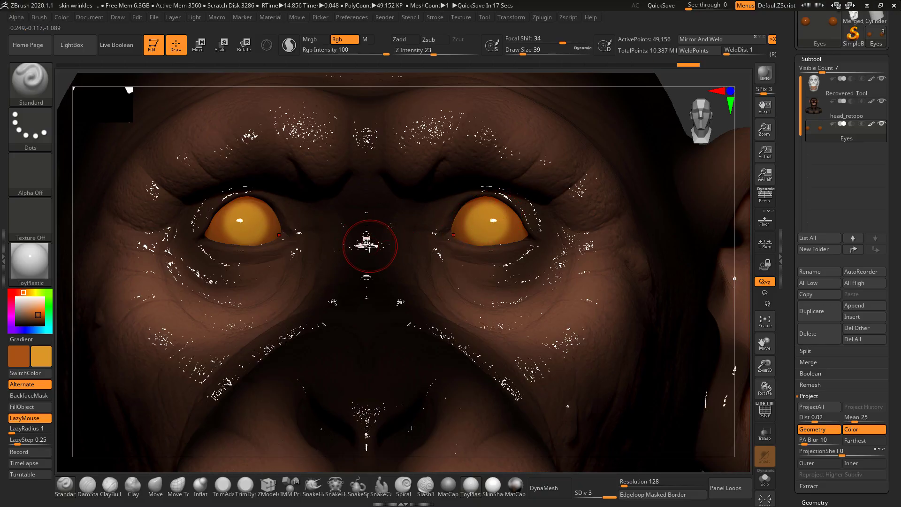
pyautogui.press('v')
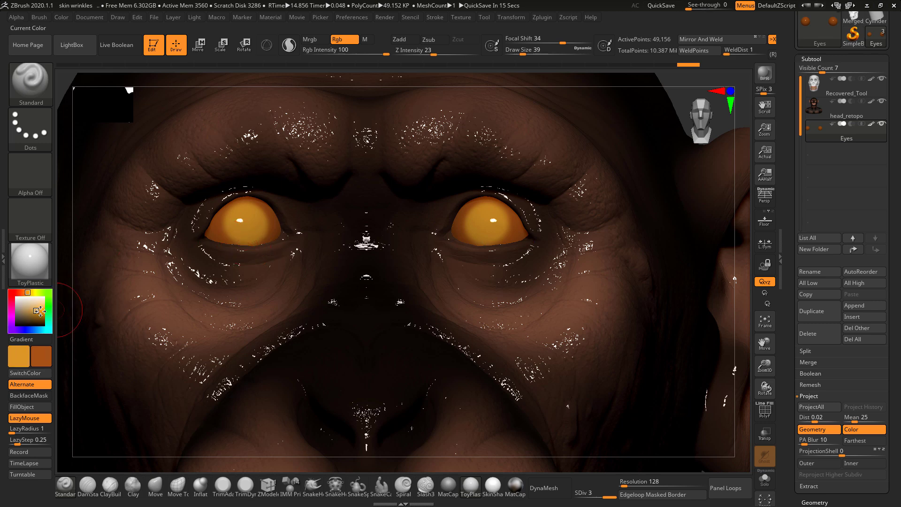
pyautogui.press('v')
pyautogui.moveTo(37, 313); pyautogui.dragTo(38, 318)
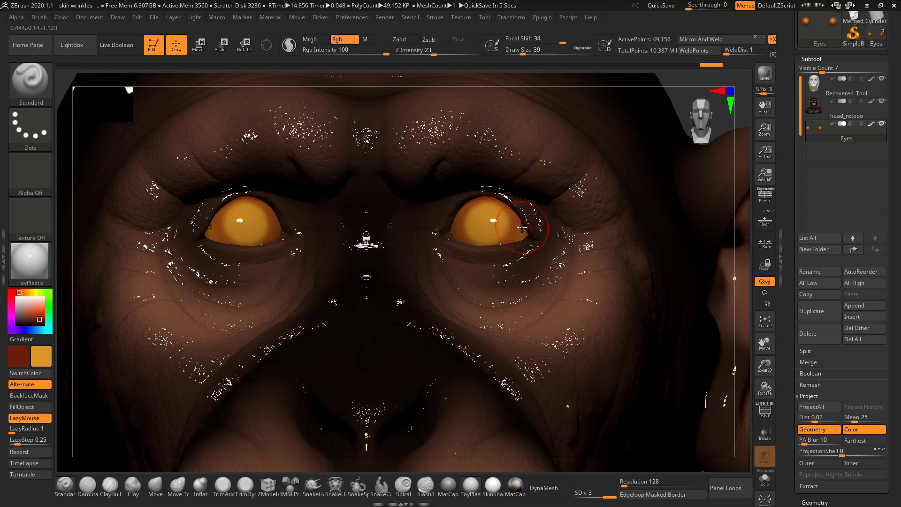
pyautogui.press('v')
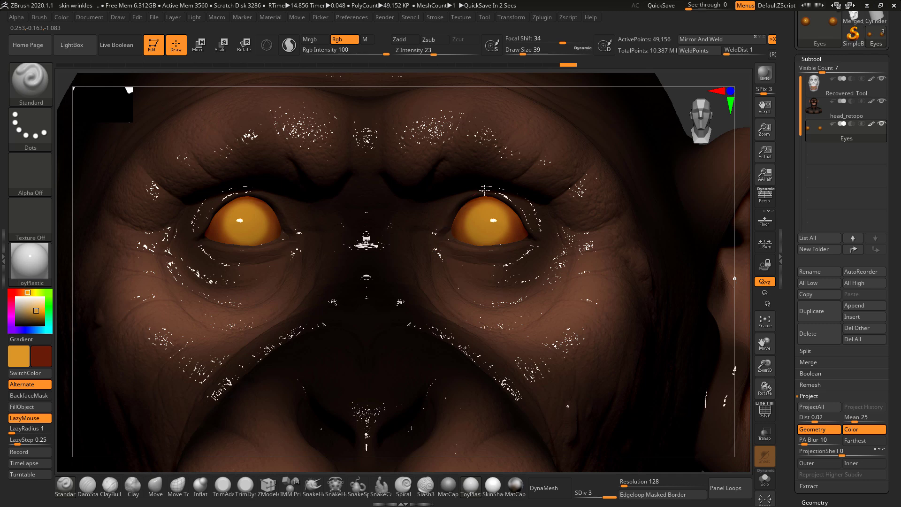
pyautogui.moveTo(474, 247)
pyautogui.mouseDown()
pyautogui.moveTo(449, 229)
pyautogui.moveTo(465, 246)
pyautogui.mouseUp()
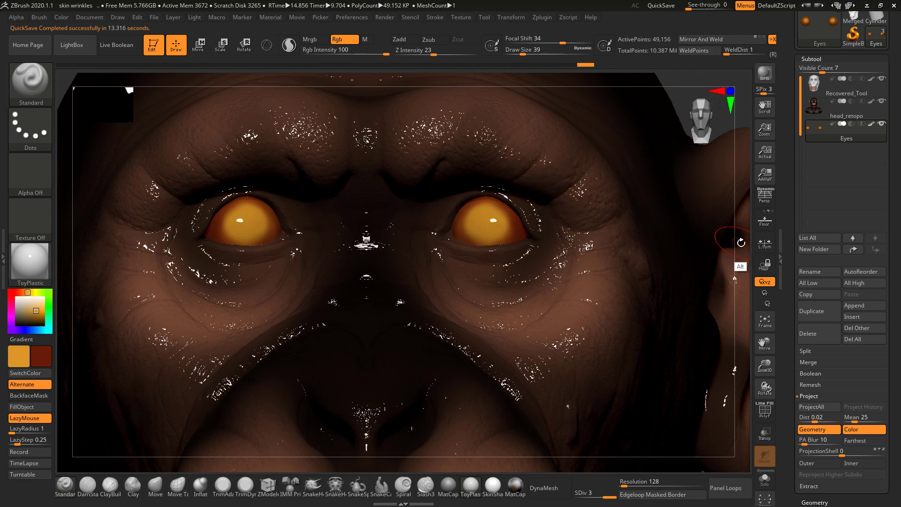
# Switch the material to SkinShade4 and view the whole chimpanzee head from the front.
pyautogui.moveTo(741, 242); pyautogui.dragTo(666, 202)
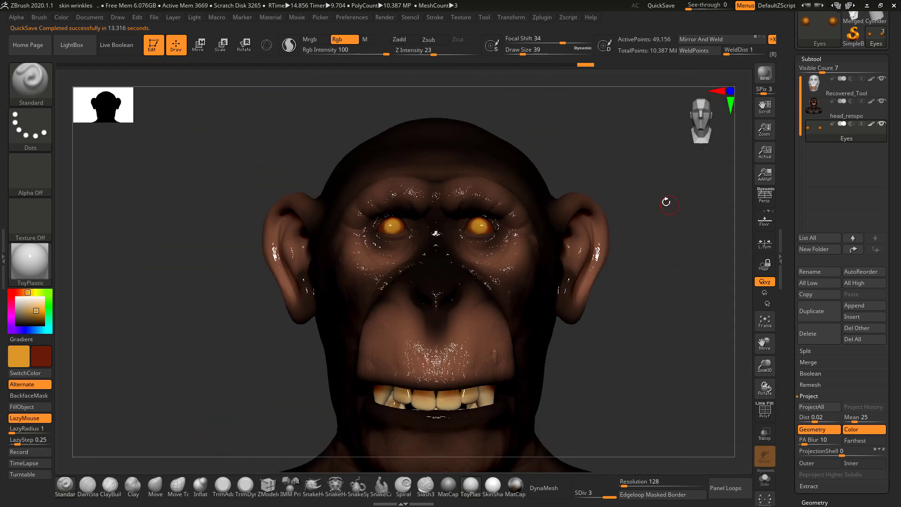
pyautogui.click(30, 262)
pyautogui.click(403, 181)
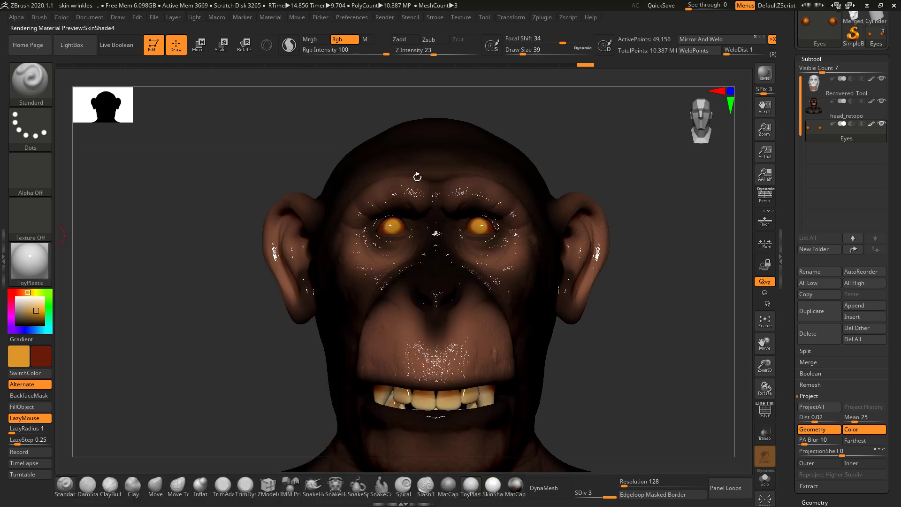
pyautogui.moveTo(644, 288)
pyautogui.mouseDown()
pyautogui.moveTo(663, 288)
pyautogui.moveTo(636, 283)
pyautogui.moveTo(646, 290)
pyautogui.mouseUp()
# Save the project as skin wrinkles in the folder Lecture 12 - Chimp texturing 01.
pyautogui.hotkey('ctrl', 's')
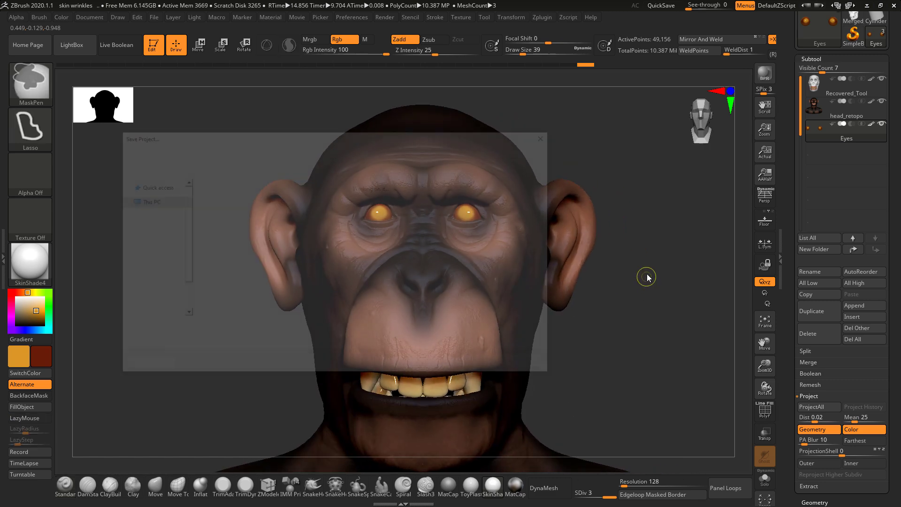
pyautogui.click(323, 153)
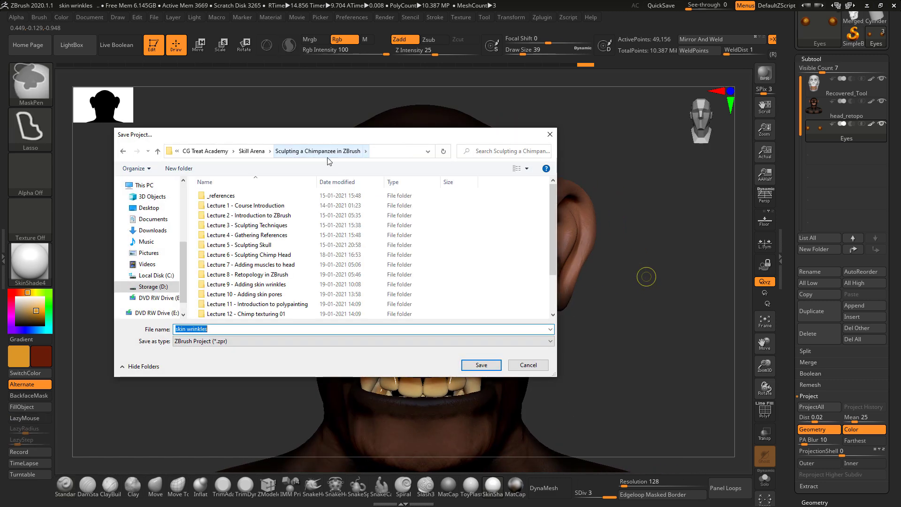
pyautogui.doubleClick(277, 314)
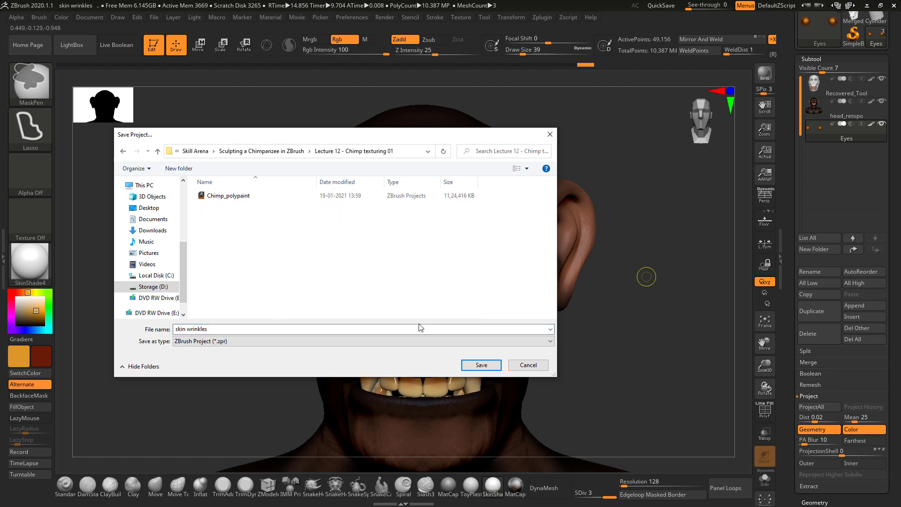
pyautogui.click(481, 365)
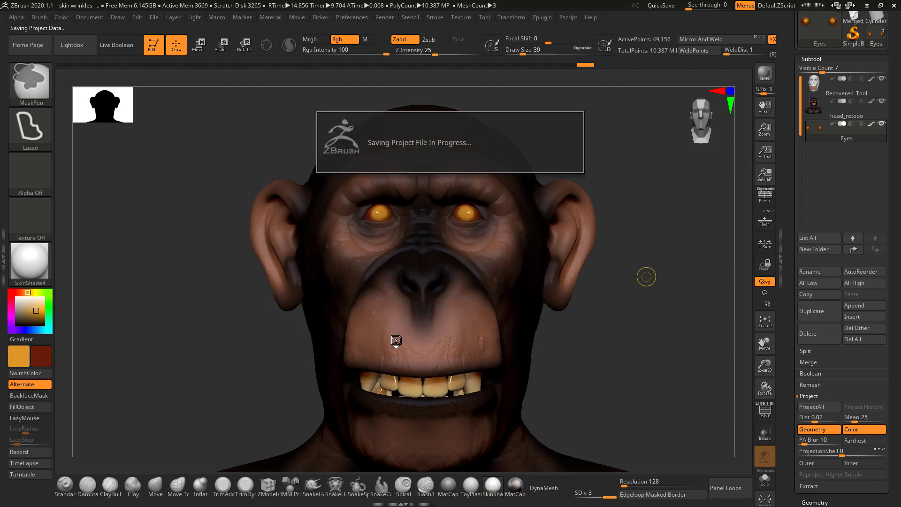